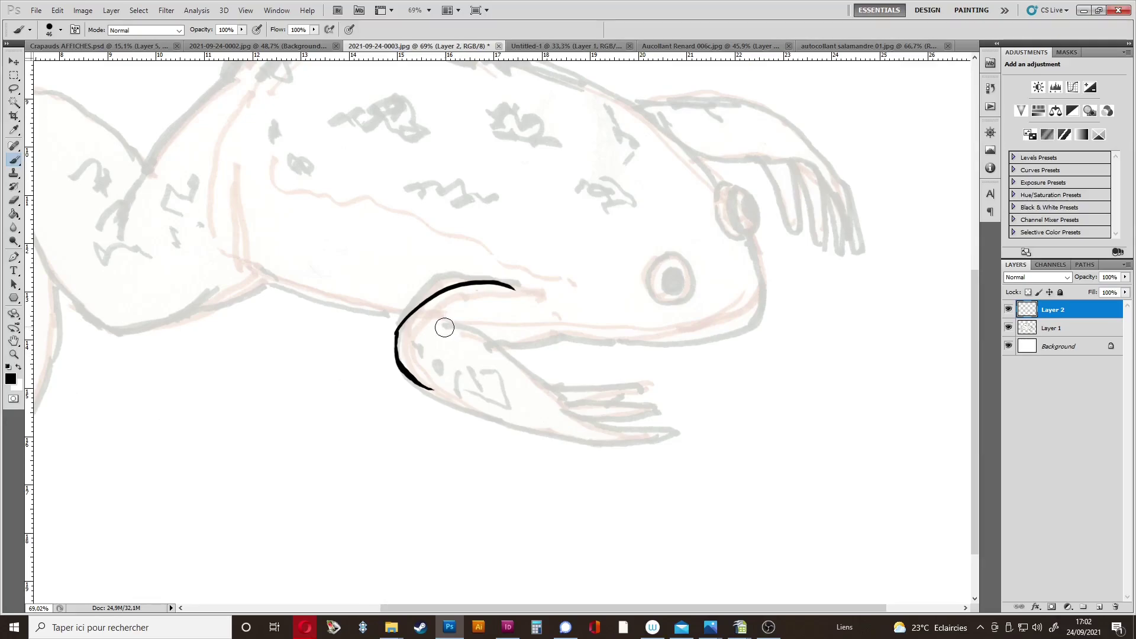
Ink the near foreleg's upper and lower edges and its two lower fingers in black over the faded sketch.
drag(448, 327, 536, 382)
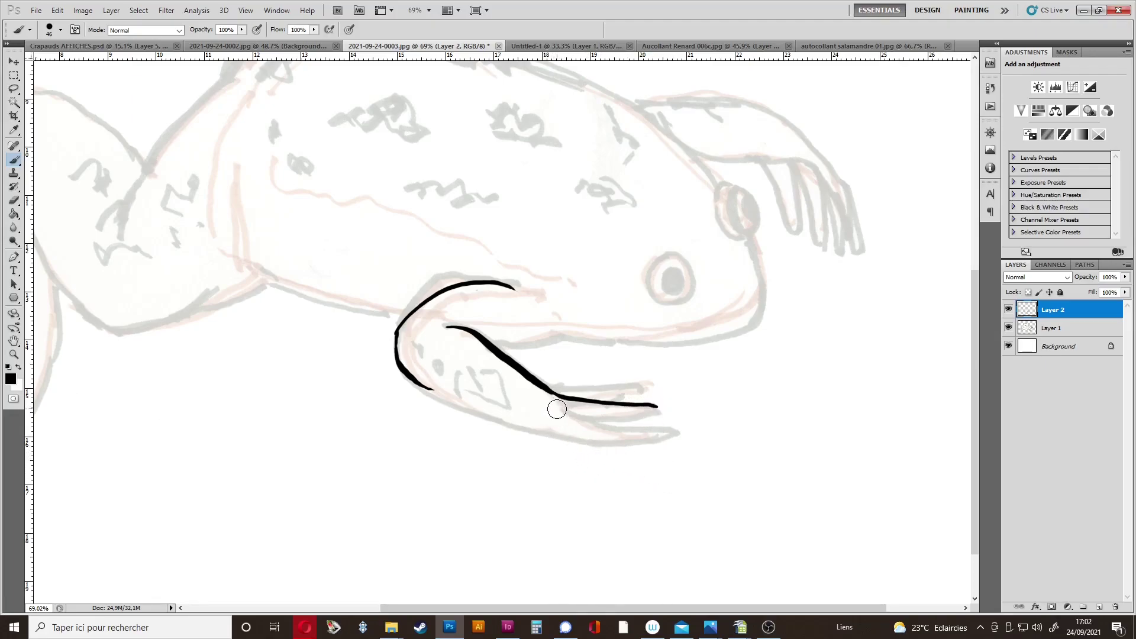
drag(566, 415, 703, 436)
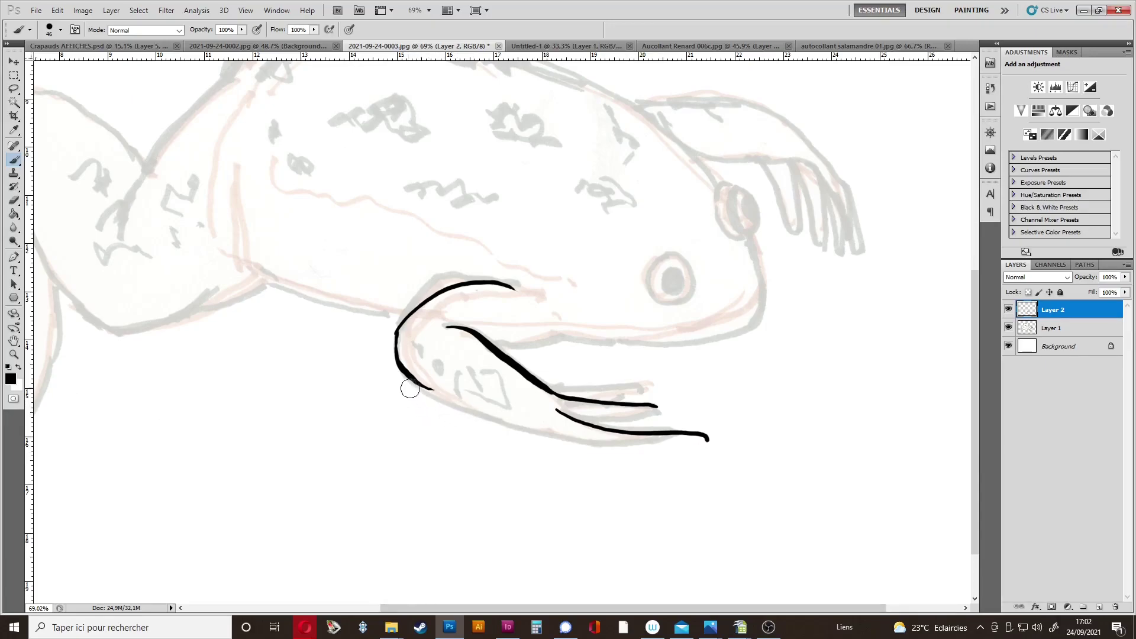
mouse_move(423, 384)
mouse_down()
mouse_move(484, 419)
mouse_move(575, 443)
mouse_move(687, 448)
mouse_up()
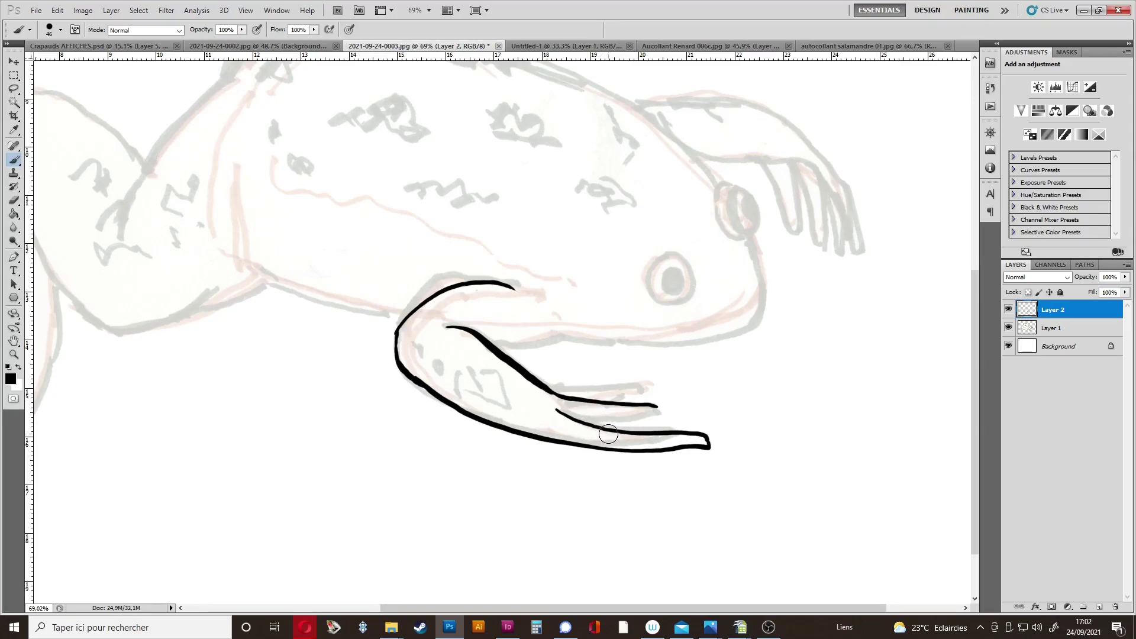
mouse_move(585, 421)
mouse_down()
mouse_move(701, 416)
mouse_move(644, 408)
mouse_move(697, 409)
mouse_up()
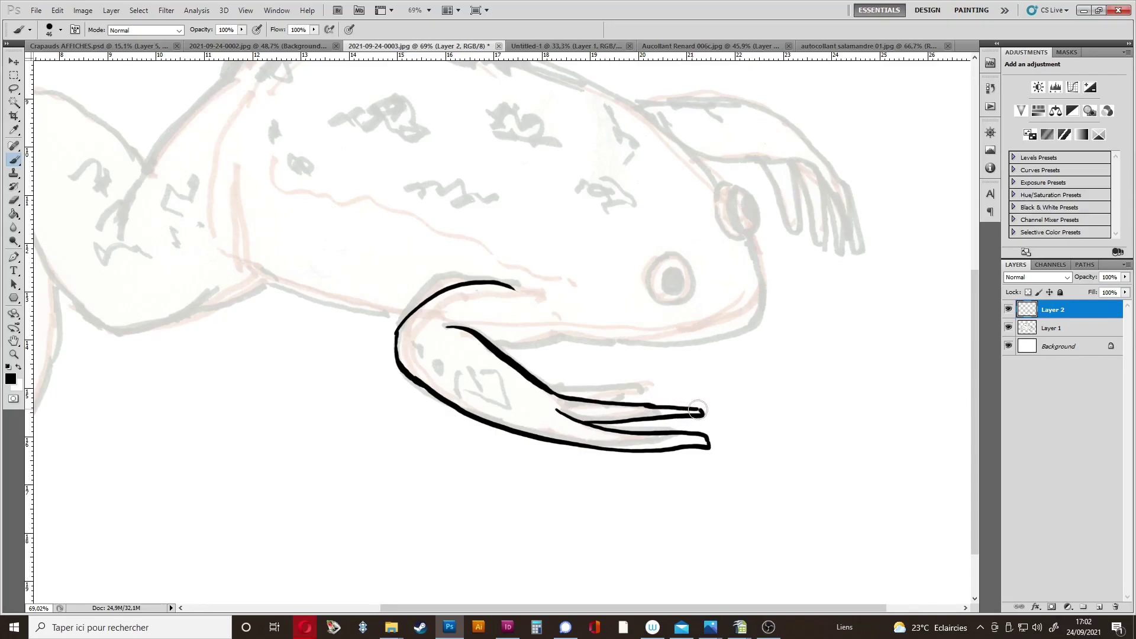
key(e)
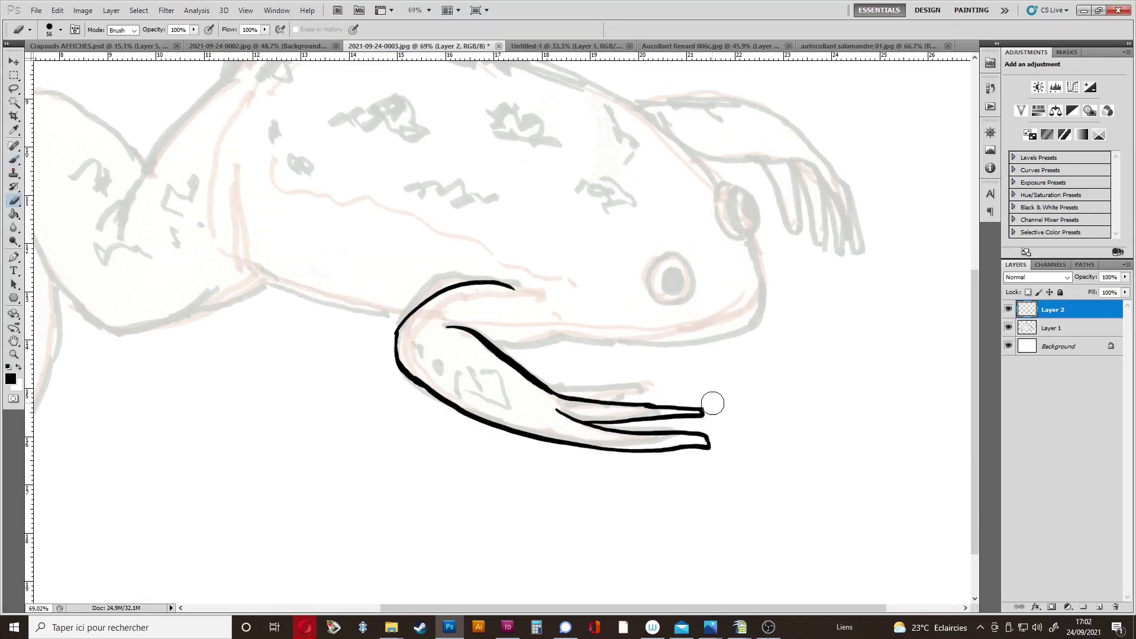
key(b)
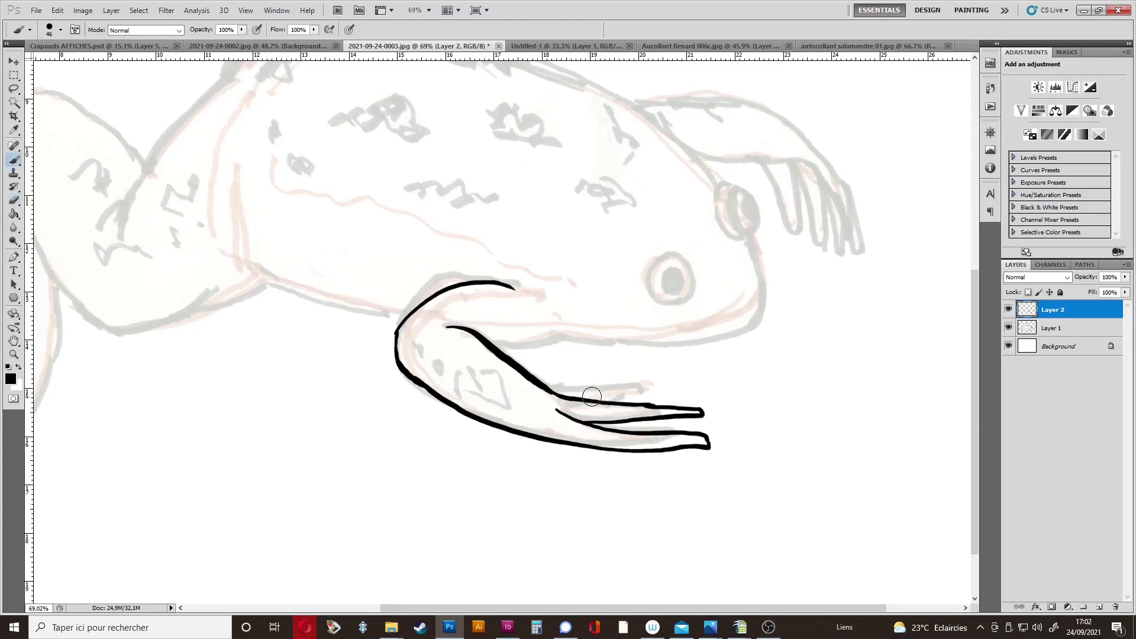
Ink the near hand's uppermost finger, undoing the first lower edge and redrawing it with a longer, closed tip.
mouse_move(542, 385)
mouse_down()
mouse_move(674, 385)
mouse_move(618, 402)
mouse_move(660, 395)
mouse_up()
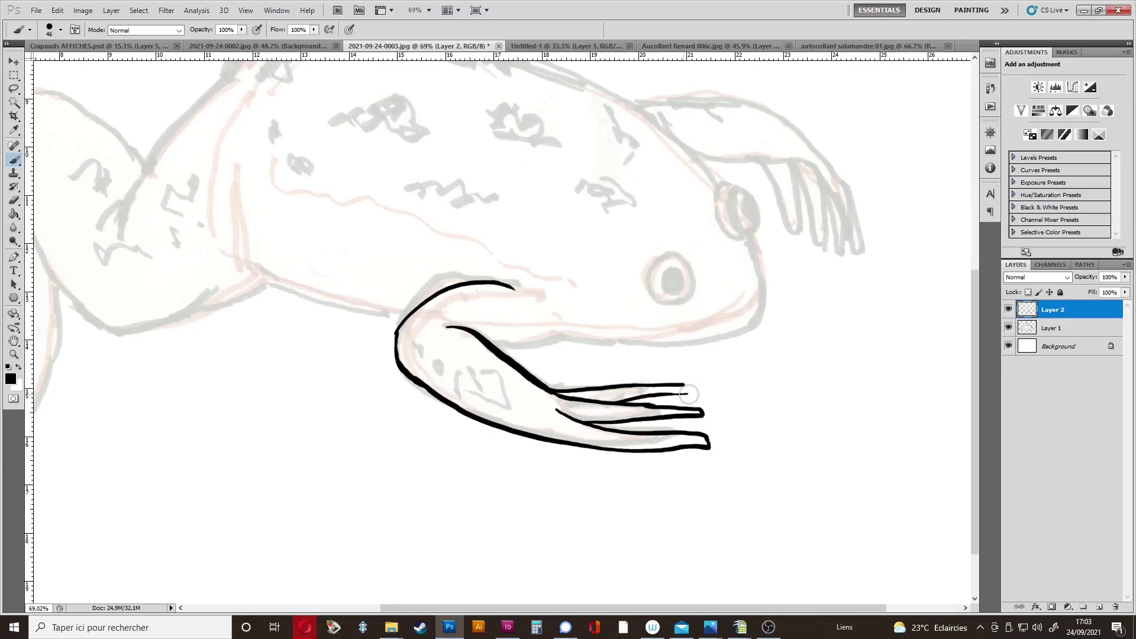
key(ctrl+z)
mouse_move(607, 402)
mouse_down()
mouse_move(701, 393)
mouse_move(645, 378)
mouse_move(611, 387)
mouse_move(701, 389)
mouse_up()
key(e)
key(b)
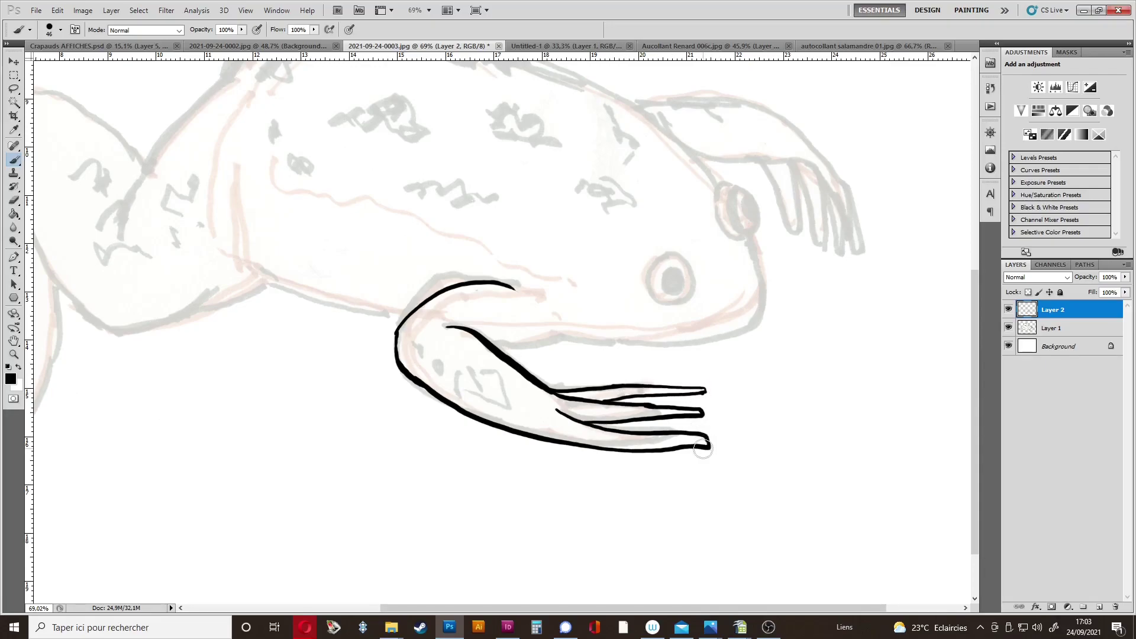
Erase the near hand's lowest finger and redraw the area as two slim separate fingers.
key(e)
drag(718, 449, 581, 446)
key(b)
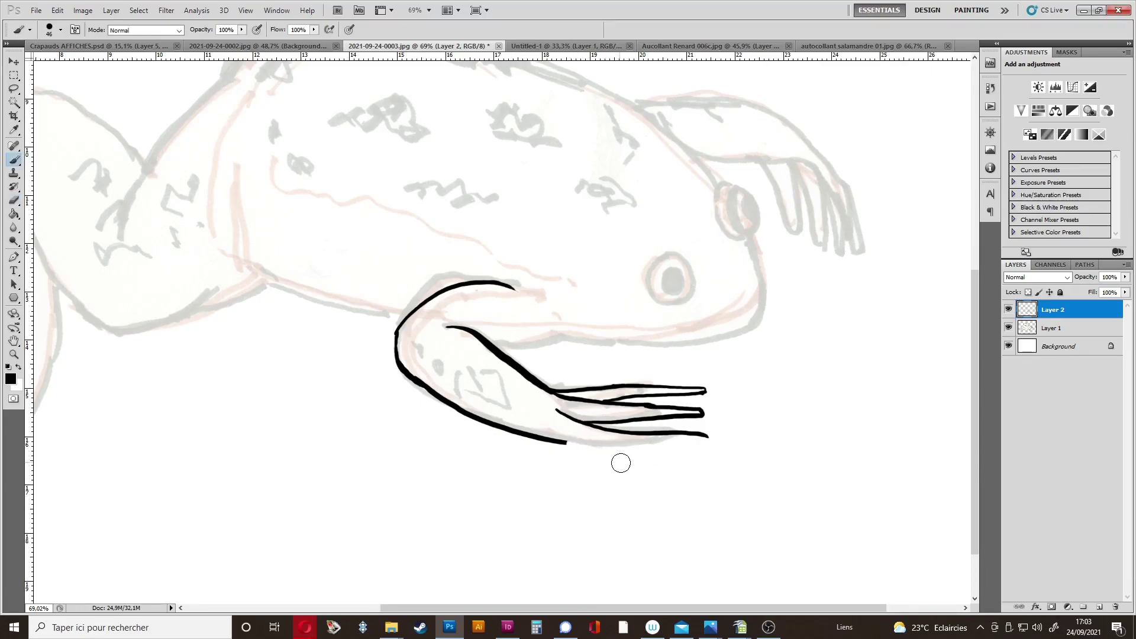
mouse_move(554, 440)
mouse_down()
mouse_move(688, 450)
mouse_move(632, 438)
mouse_move(687, 443)
mouse_up()
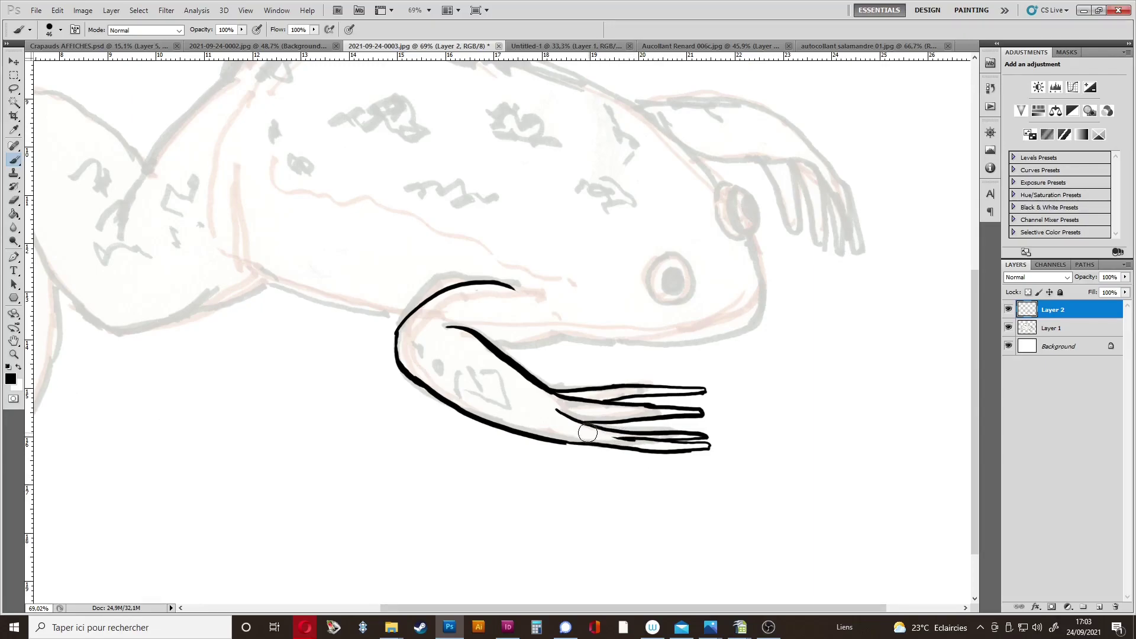
key(e)
mouse_move(556, 407)
mouse_down()
mouse_move(645, 437)
mouse_move(720, 431)
mouse_up()
key(b)
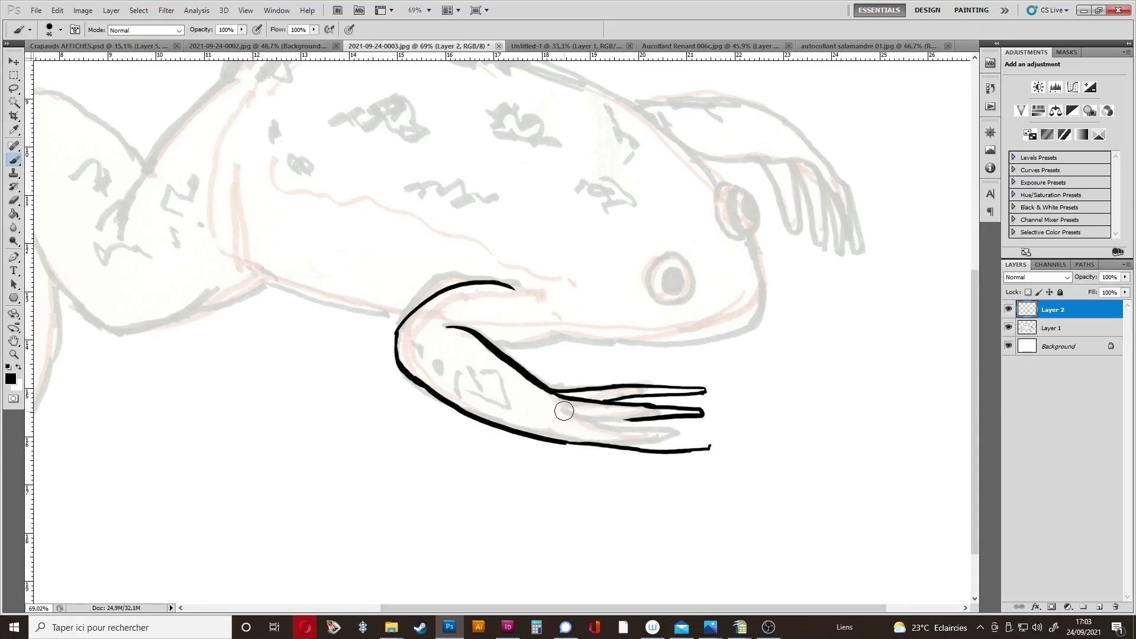
drag(589, 420, 673, 430)
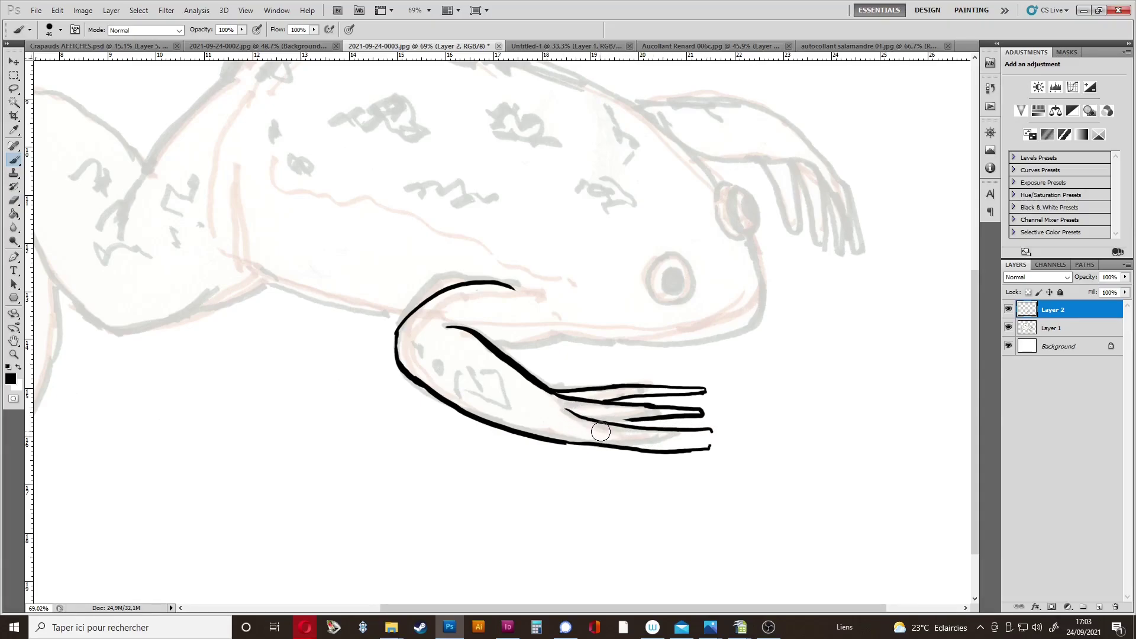
drag(628, 435, 658, 440)
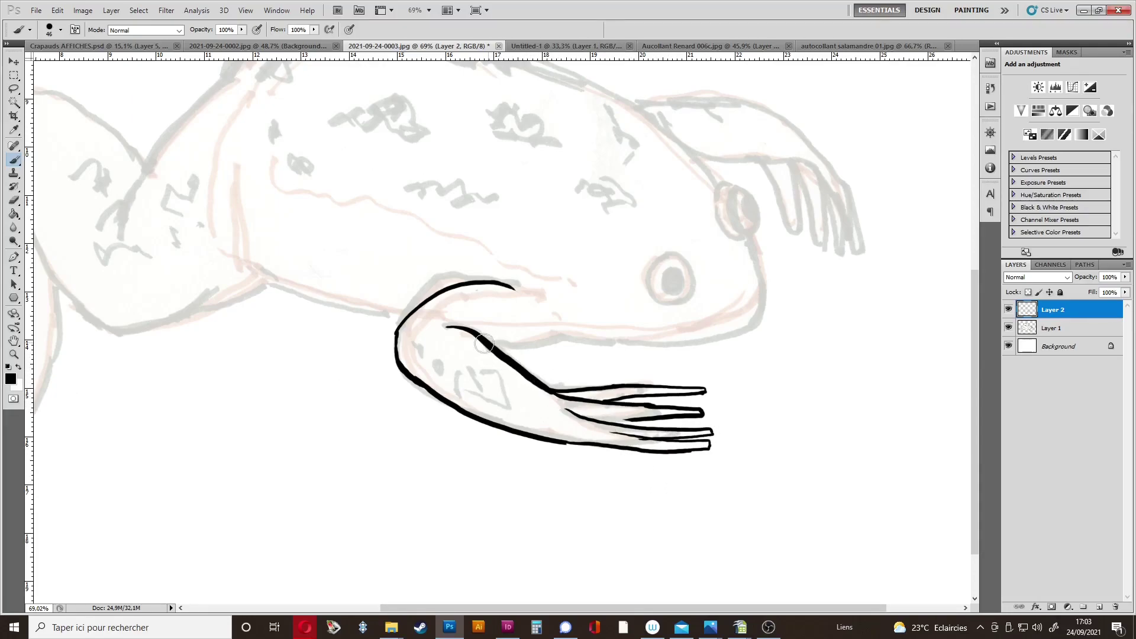
Ink the frog's lower jaw from the foreleg forward and around the snout up to the far eye.
drag(497, 345, 592, 343)
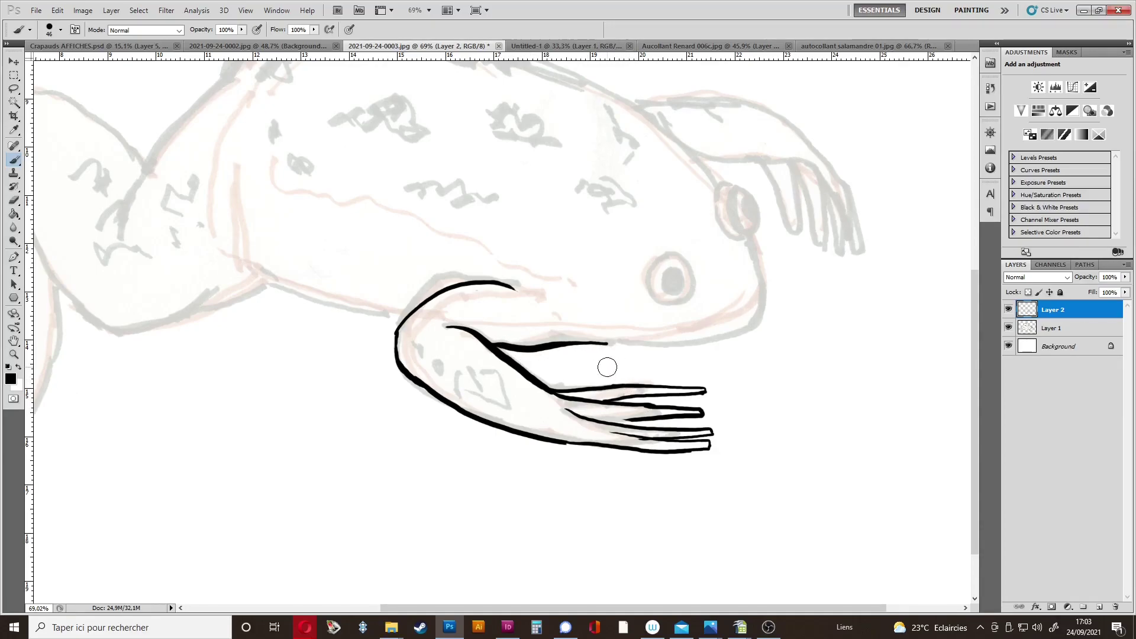
mouse_move(605, 345)
mouse_down()
mouse_move(705, 340)
mouse_move(768, 318)
mouse_up()
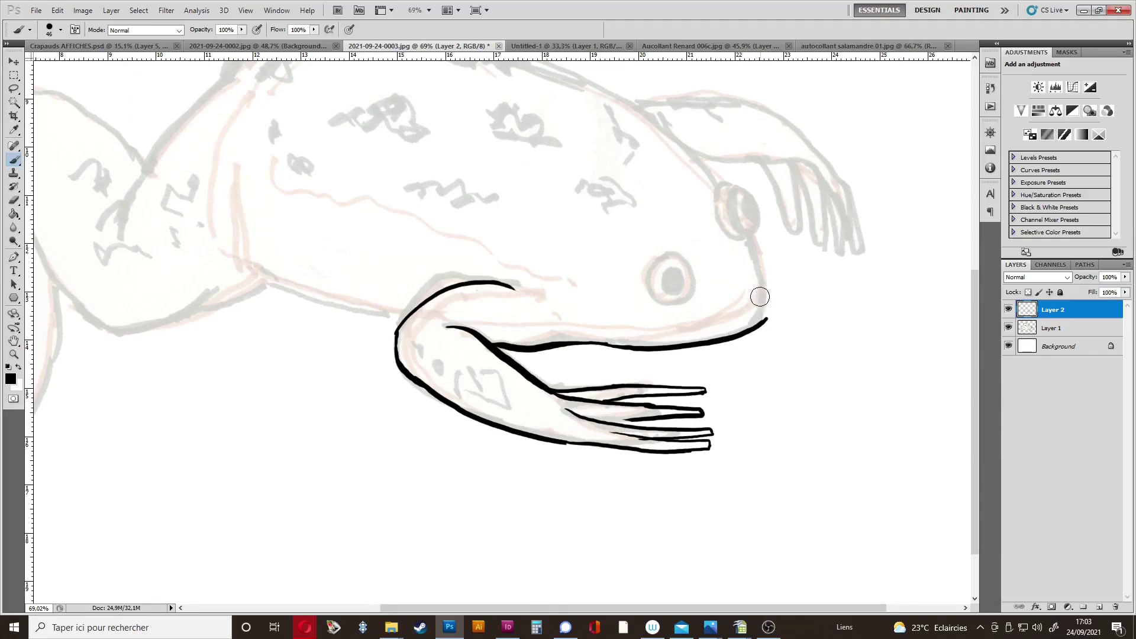
drag(751, 238, 775, 316)
key(e)
key(b)
key(e)
key(b)
Ink the round near eye and the far eye at the head's edge, both with solid black pupils.
scroll(689, 345, up, 4)
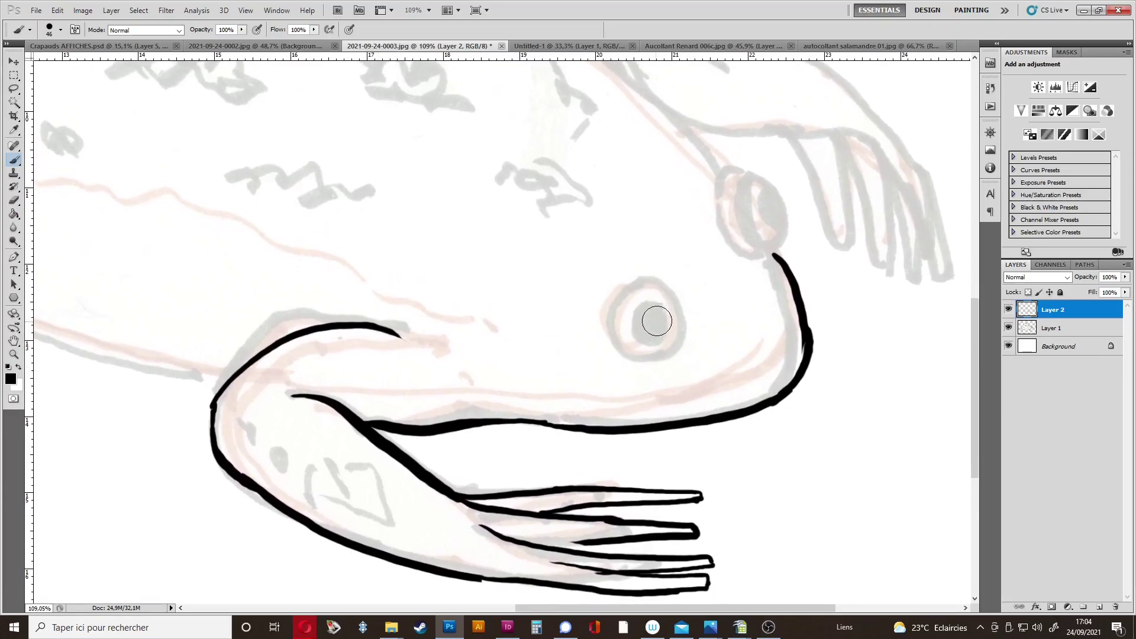
mouse_move(647, 306)
mouse_down()
mouse_move(652, 337)
mouse_move(664, 314)
mouse_move(648, 303)
mouse_move(637, 313)
mouse_move(645, 328)
mouse_move(658, 322)
mouse_move(630, 285)
mouse_move(605, 314)
mouse_move(613, 349)
mouse_move(642, 362)
mouse_move(676, 355)
mouse_move(689, 328)
mouse_move(678, 289)
mouse_move(626, 288)
mouse_move(682, 292)
mouse_up()
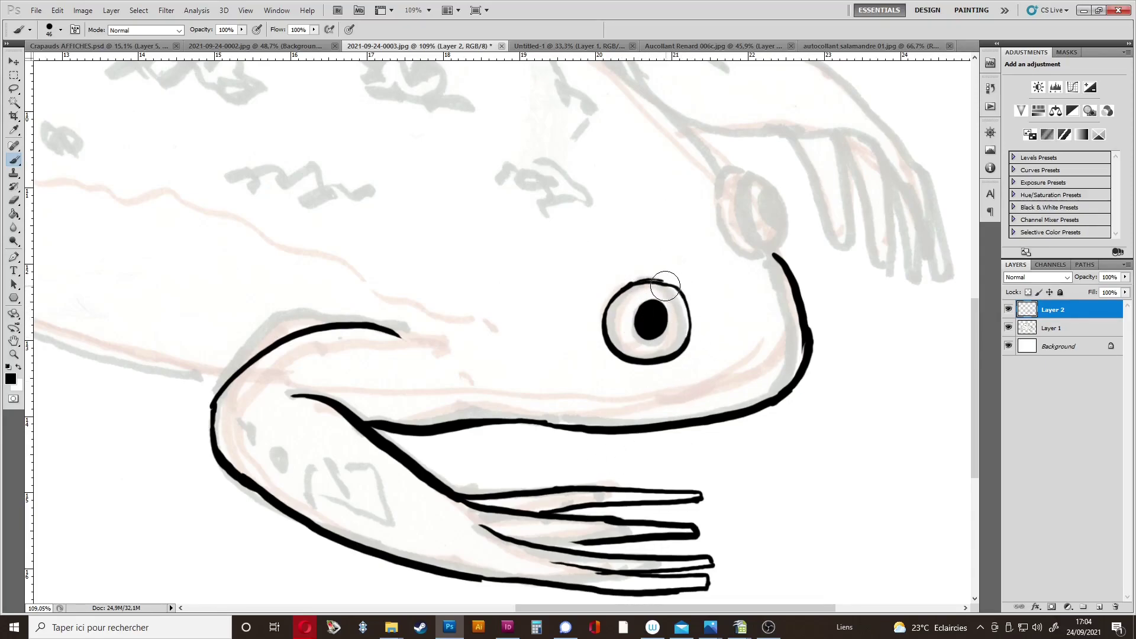
drag(746, 265, 709, 305)
drag(676, 235, 696, 279)
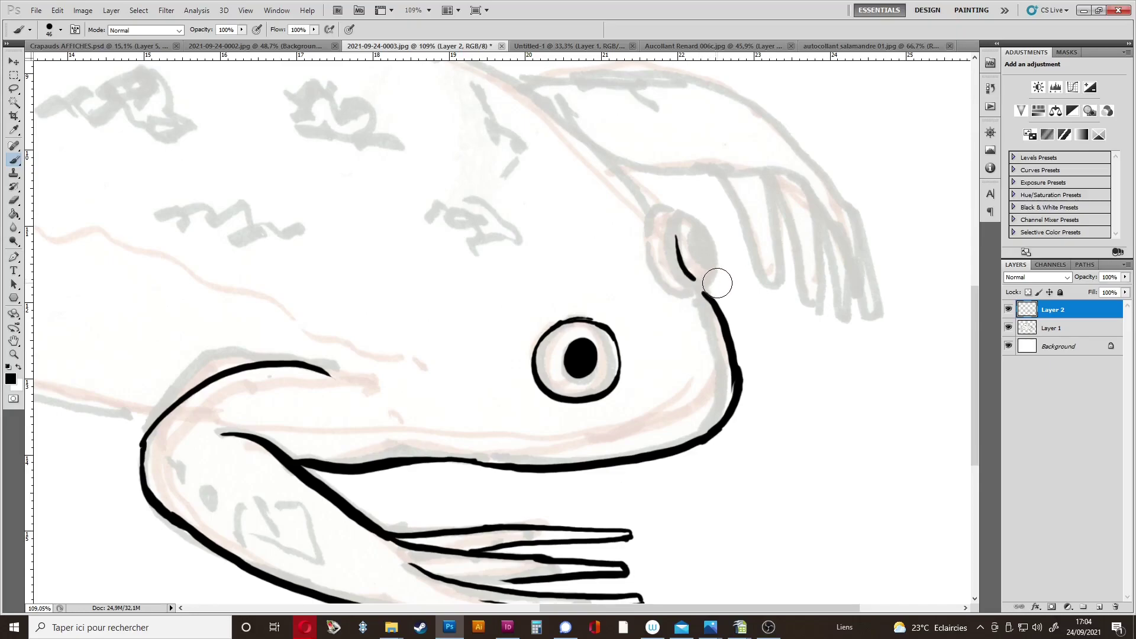
key(ctrl+z)
mouse_move(706, 273)
mouse_down()
mouse_move(675, 247)
mouse_move(674, 211)
mouse_move(704, 241)
mouse_move(704, 268)
mouse_move(697, 225)
mouse_move(686, 258)
mouse_up()
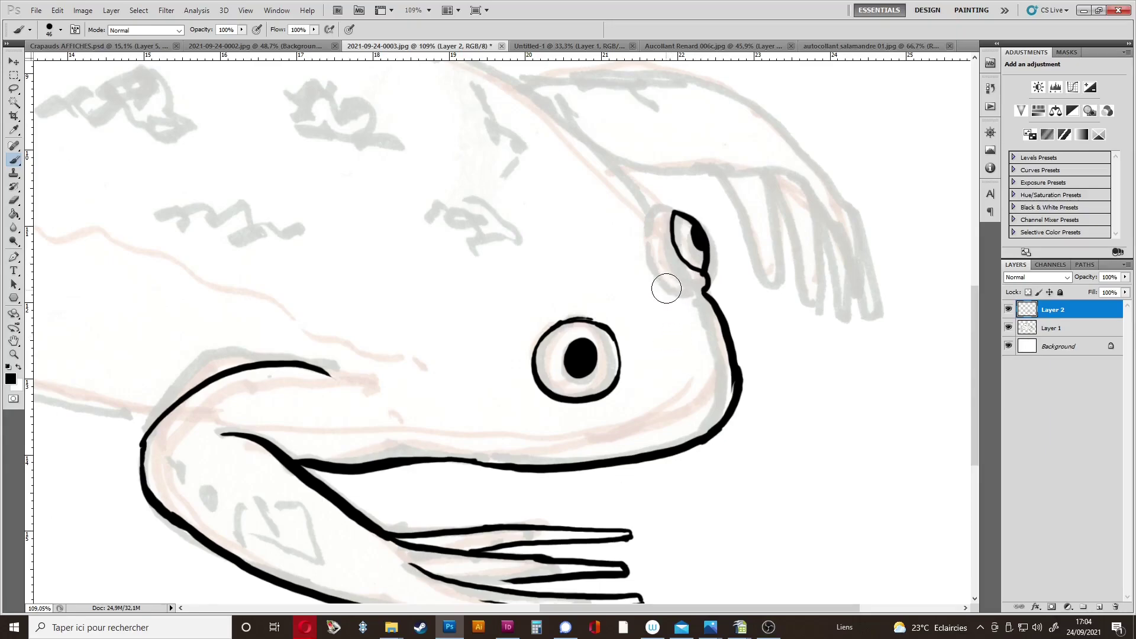
mouse_move(673, 210)
mouse_down()
mouse_move(656, 205)
mouse_move(651, 247)
mouse_up()
drag(655, 258, 698, 289)
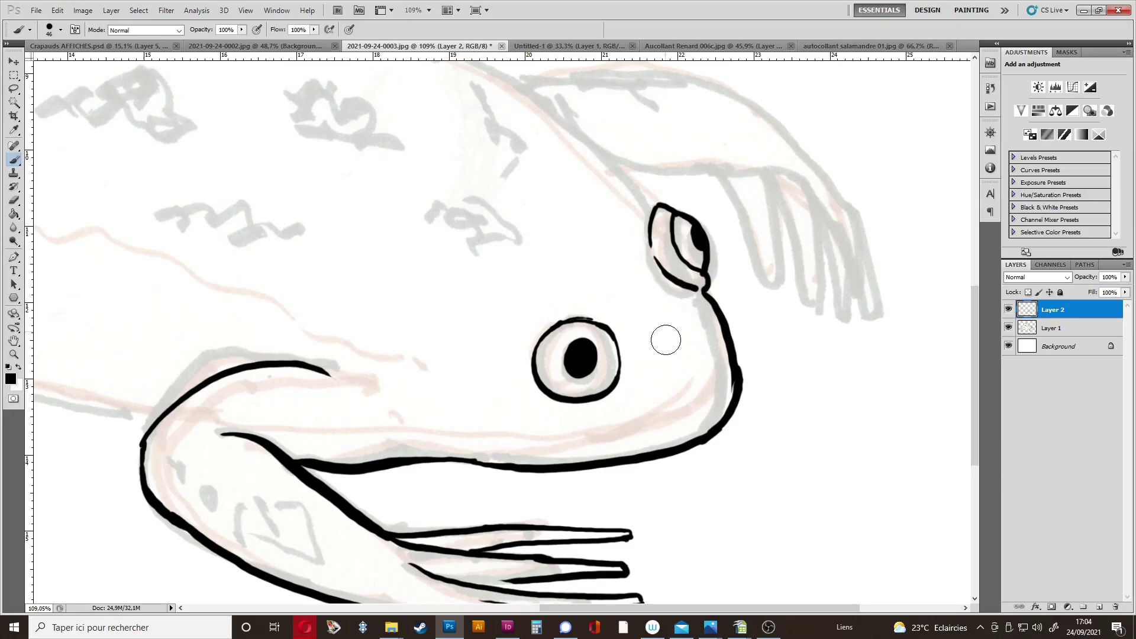
Draw a thin broken ring of short curved strokes around the near eye.
click(552, 305)
drag(580, 301, 606, 305)
drag(623, 318, 640, 366)
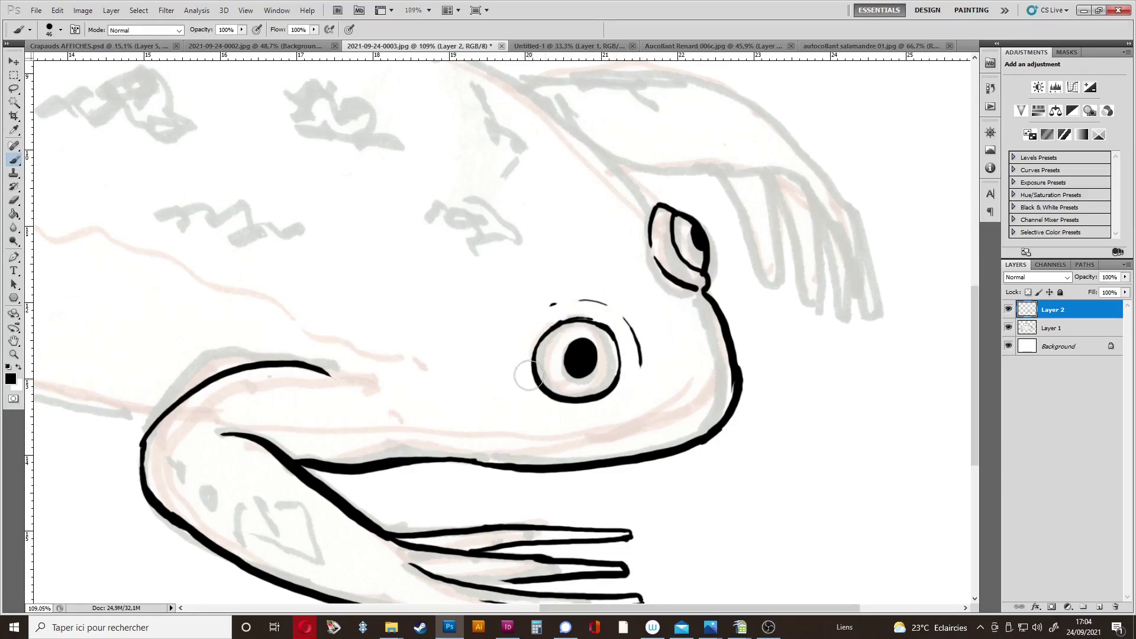
mouse_move(514, 356)
mouse_down()
mouse_move(537, 406)
mouse_move(589, 417)
mouse_up()
drag(608, 411, 617, 407)
Ink the back's contour down to the far eye and the underside of the far foreleg.
scroll(676, 259, up, 5)
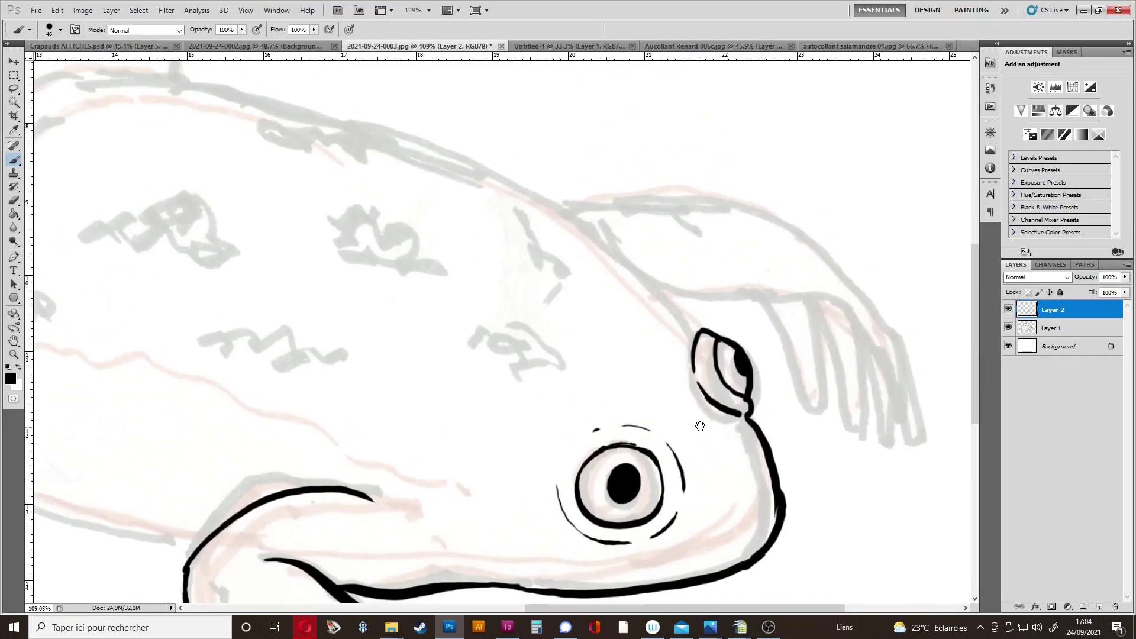
scroll(657, 347, left, 2)
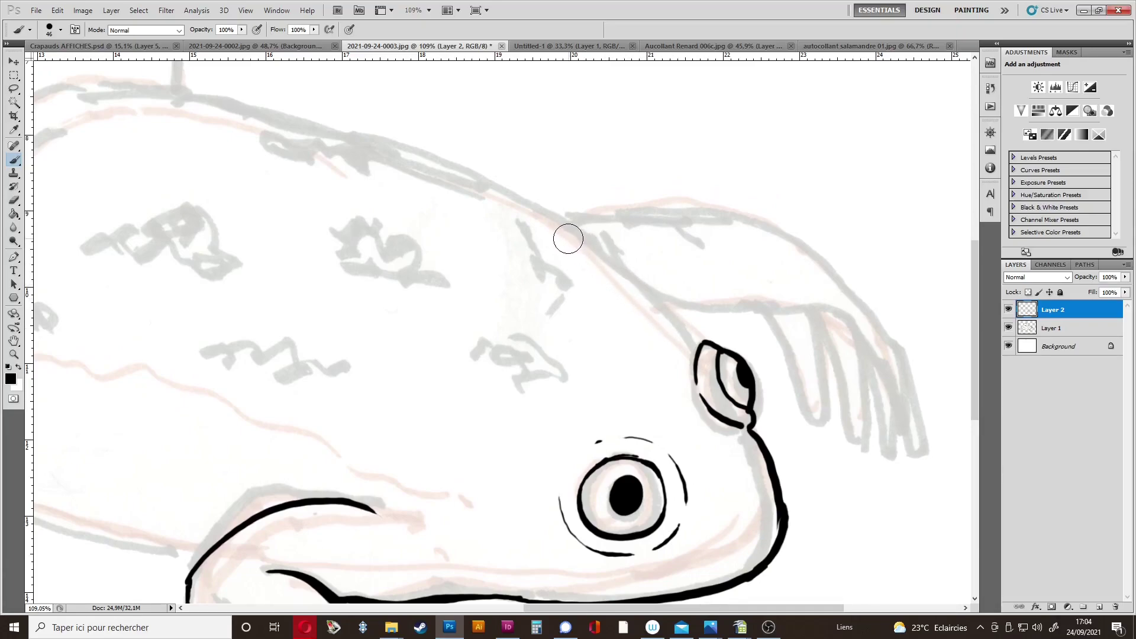
drag(555, 219, 701, 343)
mouse_move(621, 360)
mouse_down()
mouse_move(822, 332)
mouse_move(935, 332)
mouse_up()
drag(730, 304, 649, 418)
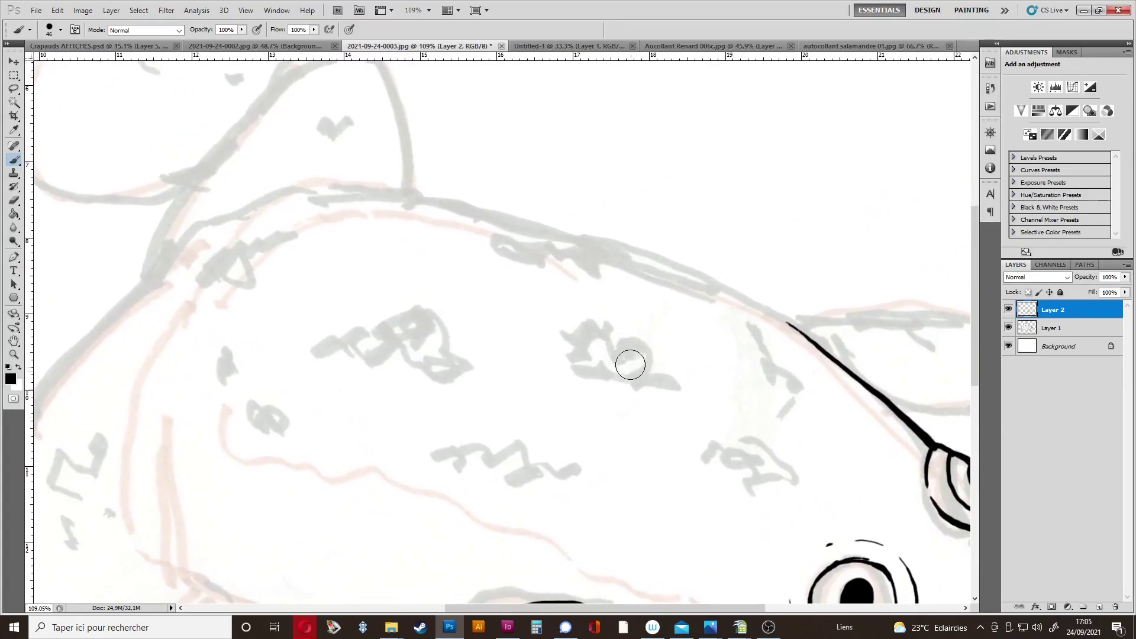
mouse_move(255, 210)
mouse_down()
mouse_move(409, 197)
mouse_move(541, 223)
mouse_move(683, 268)
mouse_move(815, 345)
mouse_move(759, 413)
mouse_move(582, 357)
mouse_move(495, 308)
mouse_move(533, 288)
mouse_move(665, 283)
mouse_move(731, 342)
mouse_up()
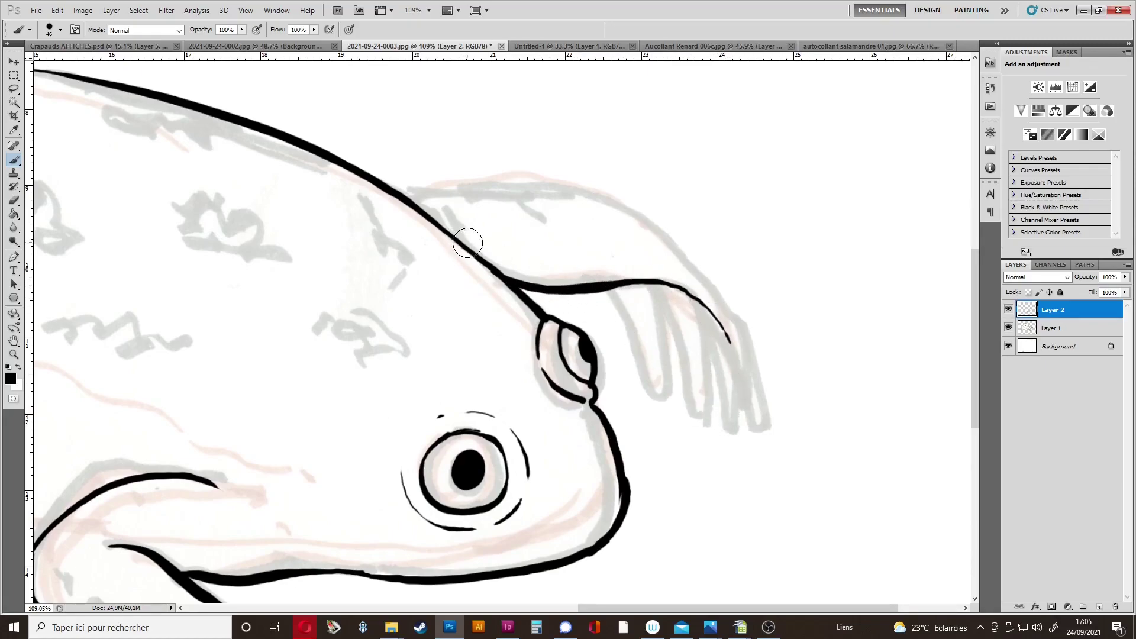
Ink the upper edge of the far foreleg from the back toward the hand, undoing the excess strokes.
mouse_move(404, 194)
mouse_down()
mouse_move(599, 197)
mouse_move(684, 252)
mouse_move(739, 335)
mouse_up()
drag(740, 393, 589, 301)
key(ctrl+alt+z)
key(ctrl+alt+z)
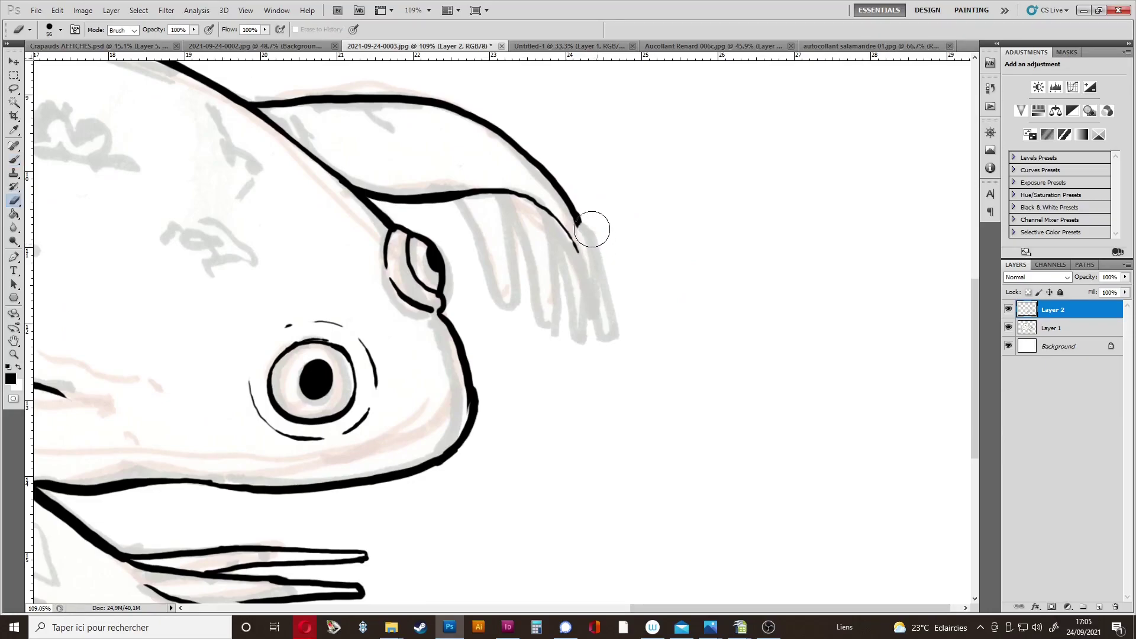
Ink the far hand's outermost finger, erasing and redrawing its inner edge so the finger stays open and narrow.
mouse_move(554, 220)
mouse_down()
mouse_move(586, 265)
mouse_move(618, 336)
mouse_up()
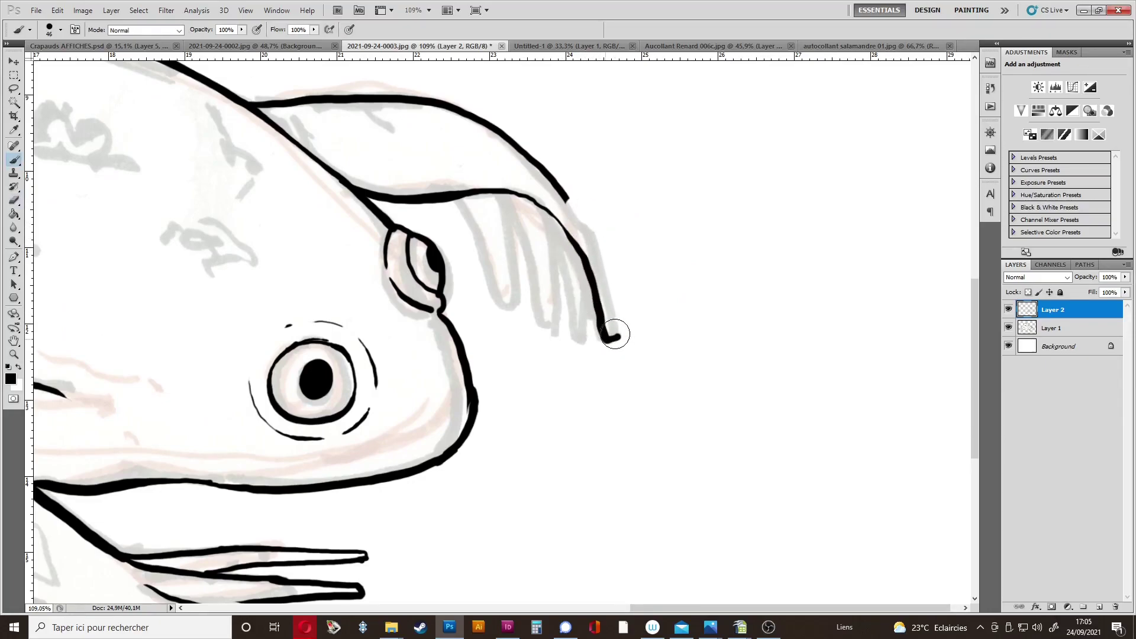
mouse_move(567, 200)
mouse_down()
mouse_move(616, 309)
mouse_move(615, 338)
mouse_up()
key(e)
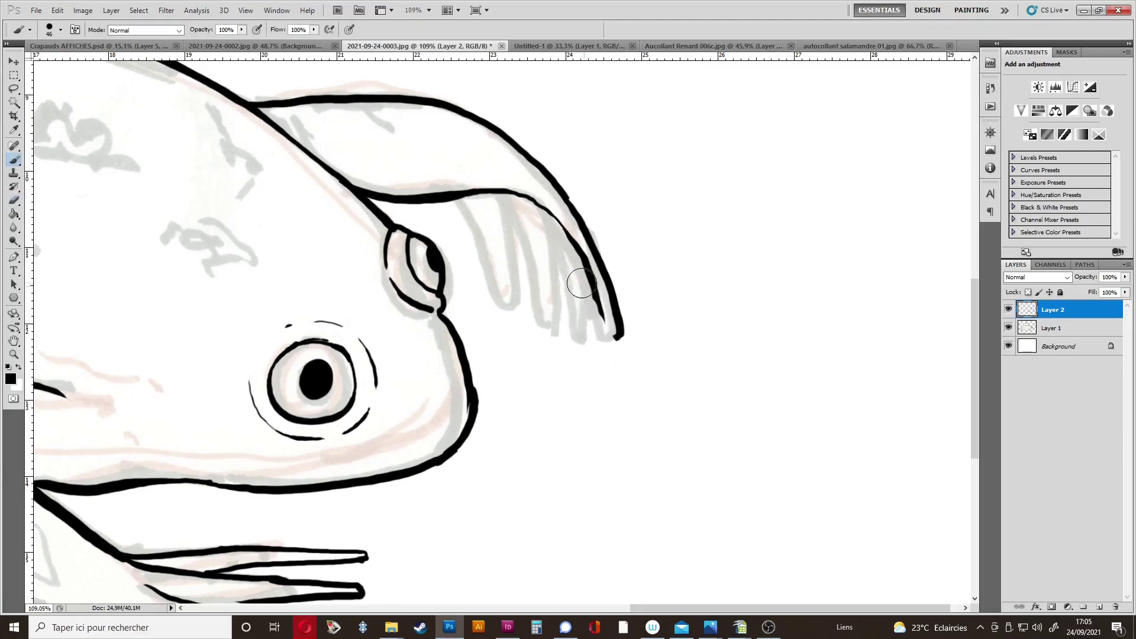
drag(562, 236, 587, 312)
key(b)
drag(551, 219, 609, 340)
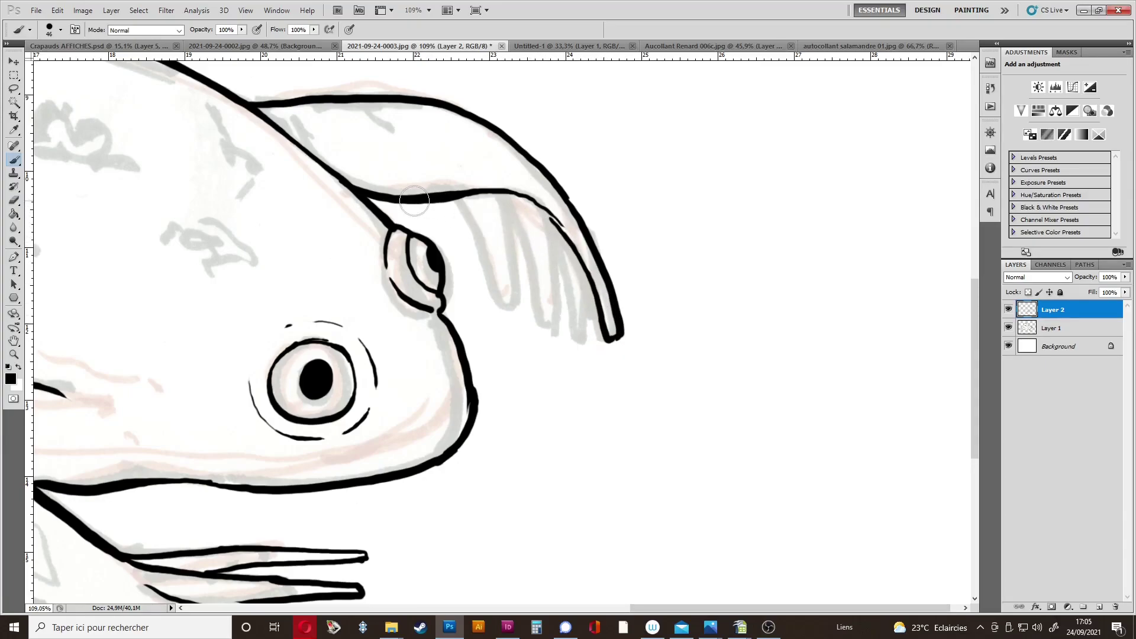
Ink the far hand's two fingers nearest the head, erasing part of the line between them.
mouse_move(440, 204)
mouse_down()
mouse_move(473, 244)
mouse_move(481, 301)
mouse_move(507, 329)
mouse_up()
drag(493, 218, 514, 326)
key(e)
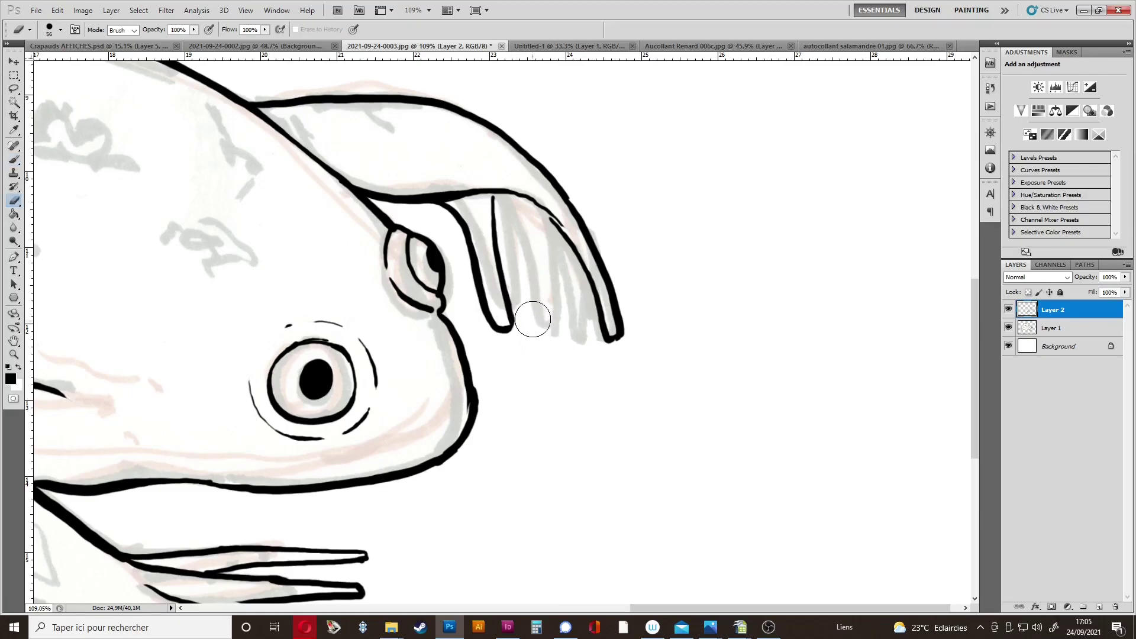
key(b)
key(e)
mouse_move(502, 202)
mouse_down()
mouse_move(496, 241)
mouse_move(542, 335)
mouse_move(551, 324)
mouse_up()
key(b)
drag(520, 223, 556, 327)
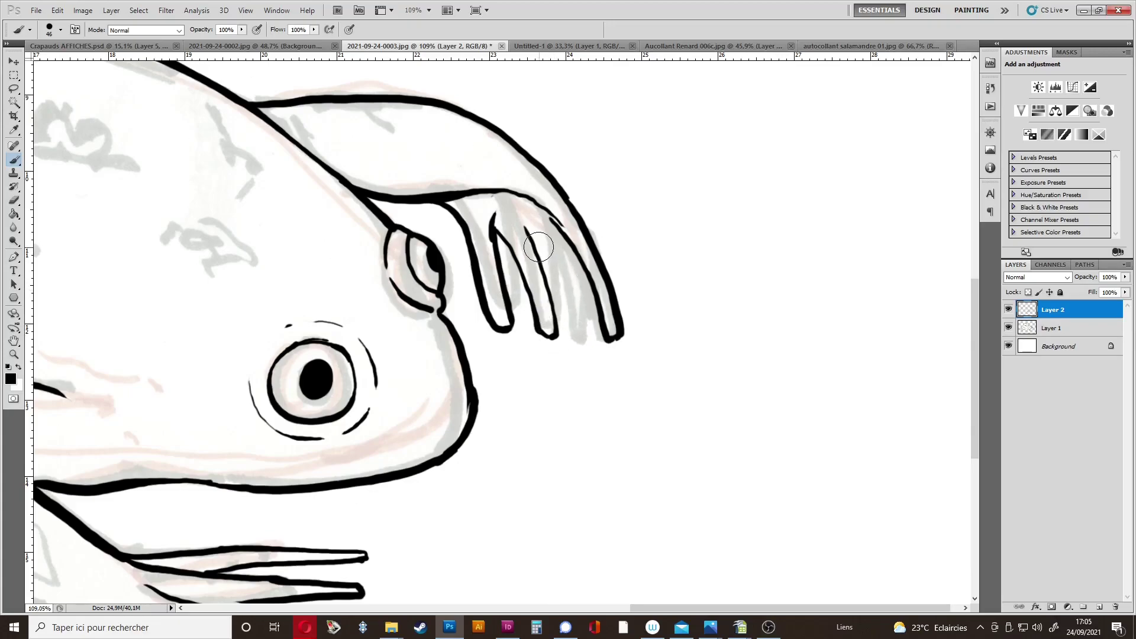
Ink the far hand's third finger from the head as a long narrow loop, undoing and redrawing its first edge.
drag(525, 230, 590, 339)
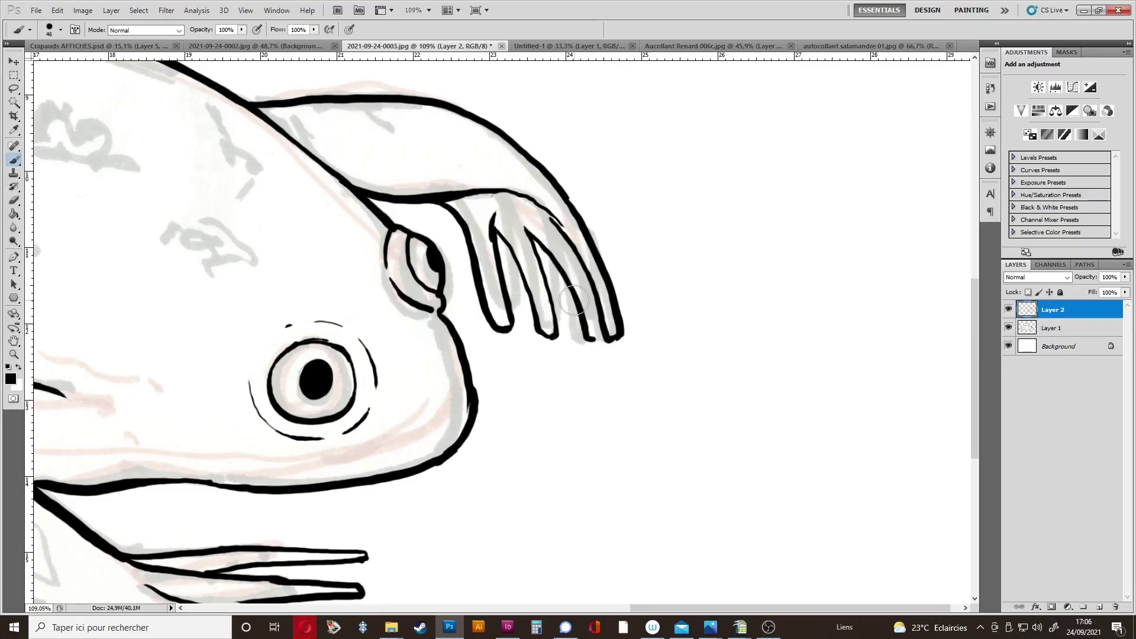
key(ctrl+z)
drag(524, 228, 577, 351)
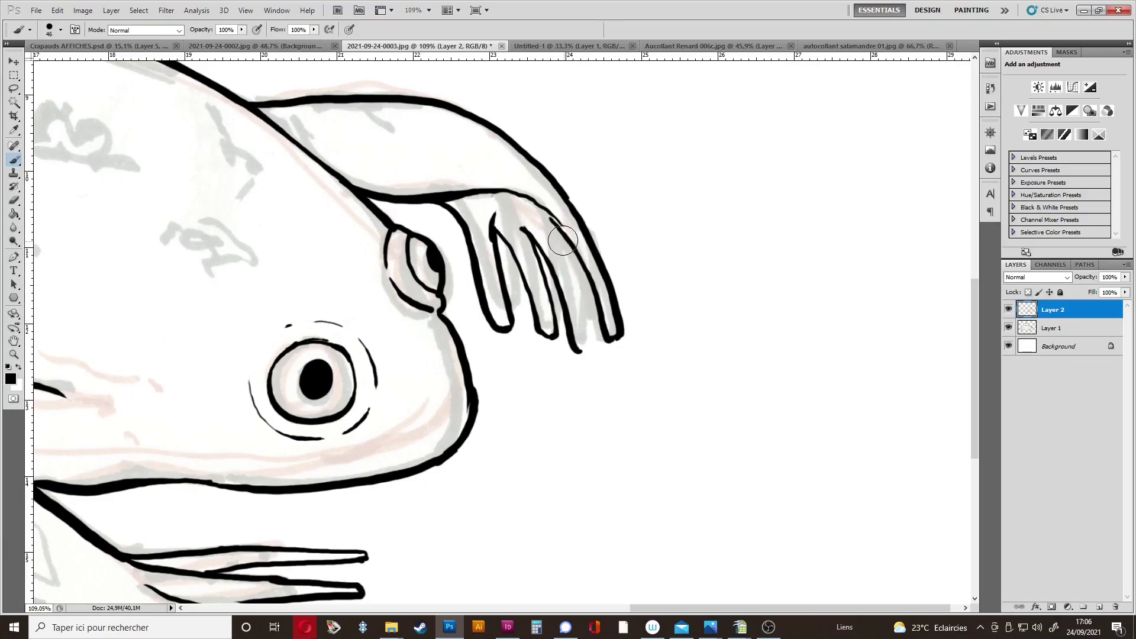
drag(569, 257, 581, 351)
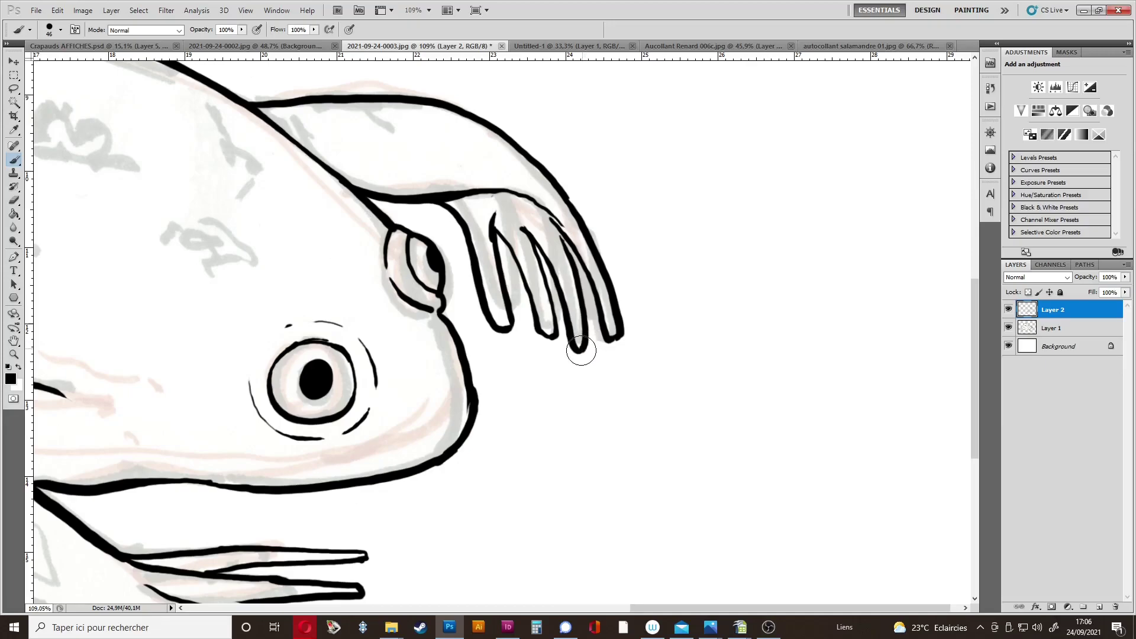
drag(564, 243, 556, 227)
Erase the tip and inner edge of the far hand's second finger and redraw it longer, retouching the finger beside it.
key(e)
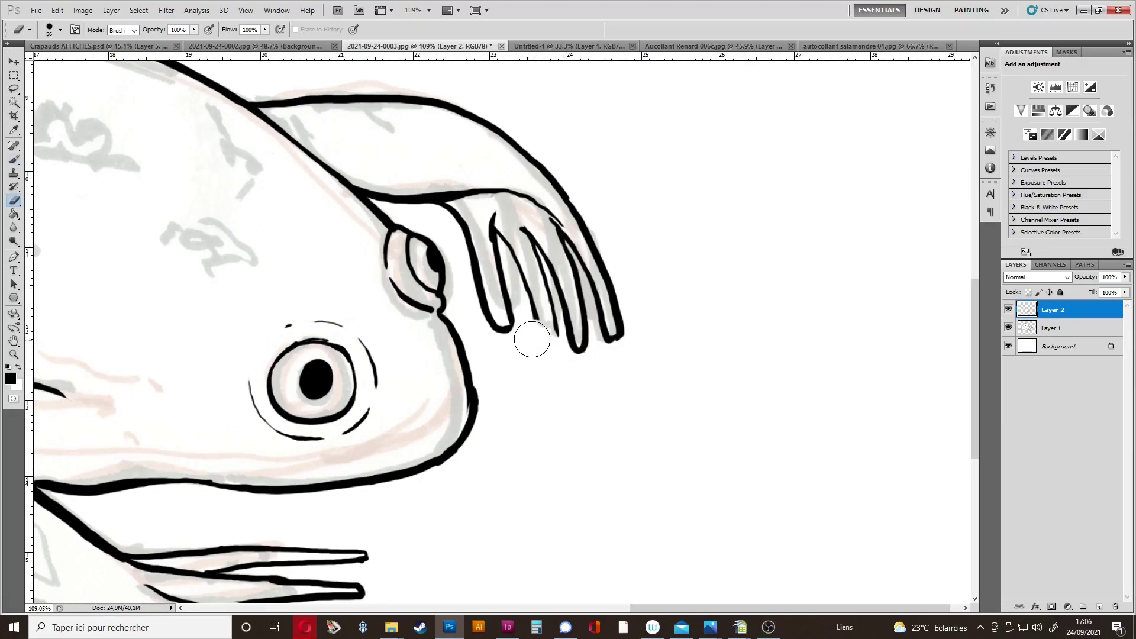
key(b)
key(e)
mouse_move(538, 339)
mouse_down()
mouse_move(532, 307)
mouse_move(550, 343)
mouse_move(533, 342)
mouse_move(521, 317)
mouse_move(528, 293)
mouse_up()
key(b)
key(e)
key(b)
key(e)
key(b)
mouse_move(522, 278)
mouse_down()
mouse_move(550, 356)
mouse_move(555, 331)
mouse_move(547, 363)
mouse_up()
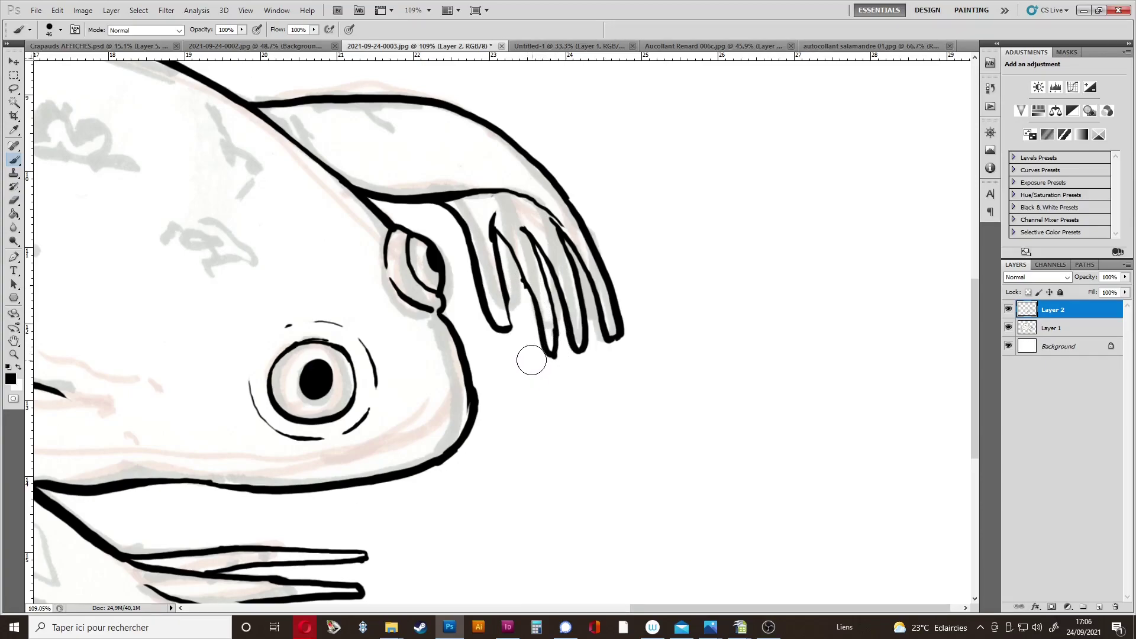
drag(515, 306, 524, 325)
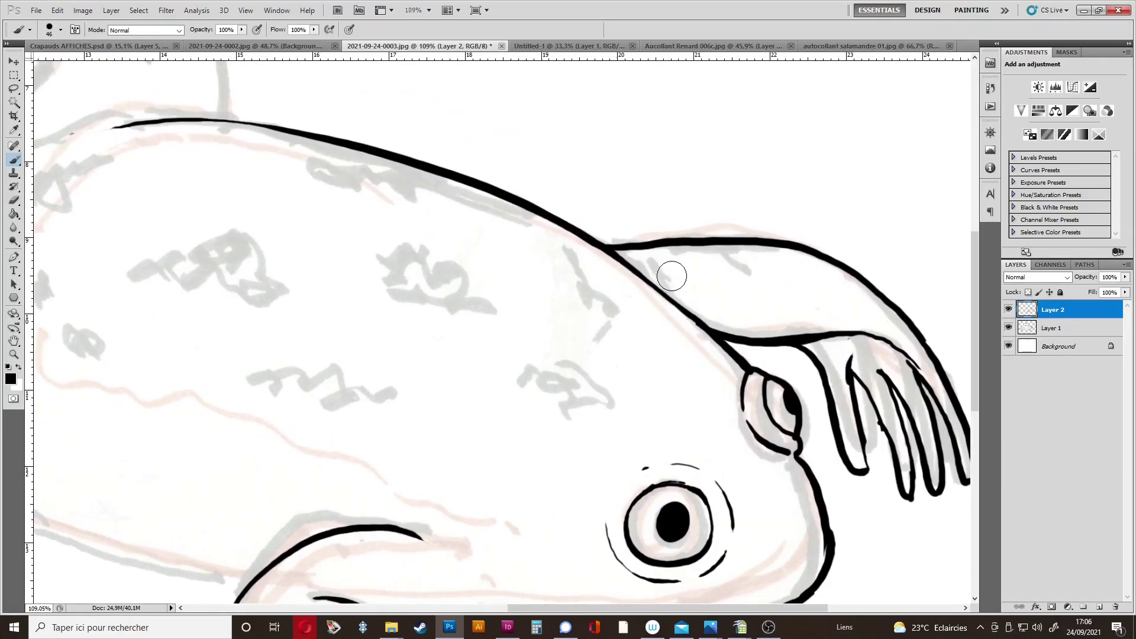
Add short crease strokes where the far foreleg meets the back and a tapered crease above its wrist.
drag(684, 290, 692, 315)
drag(659, 280, 669, 295)
drag(708, 387, 609, 320)
drag(635, 230, 698, 235)
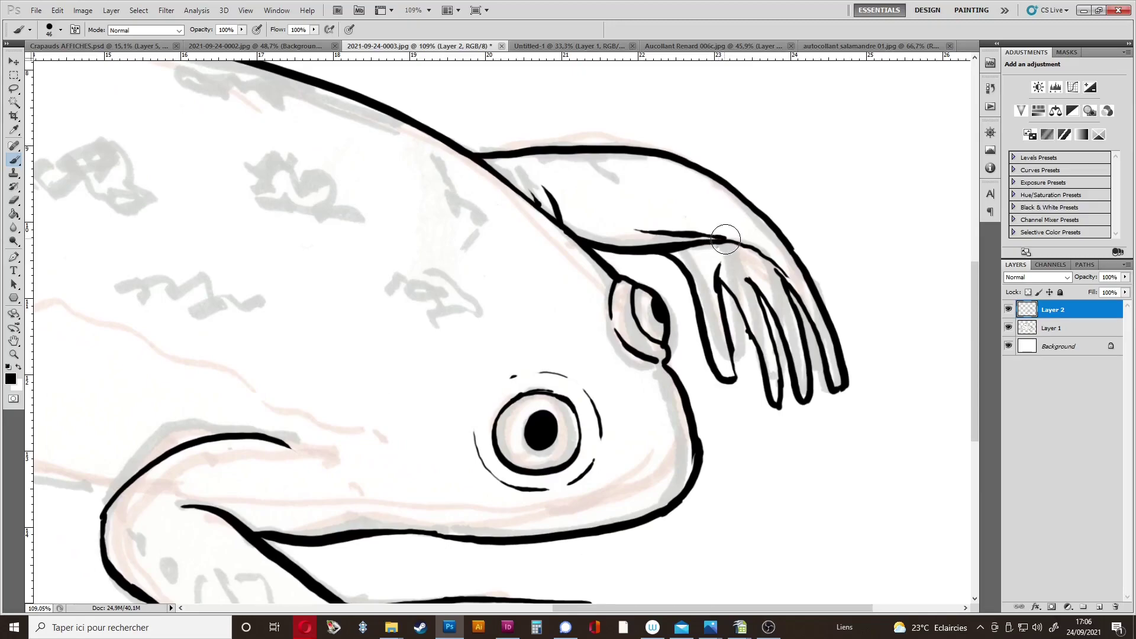
Ink a tapered crease at the top of the near foreleg's shoulder and a short stroke near the throat.
drag(586, 385, 640, 308)
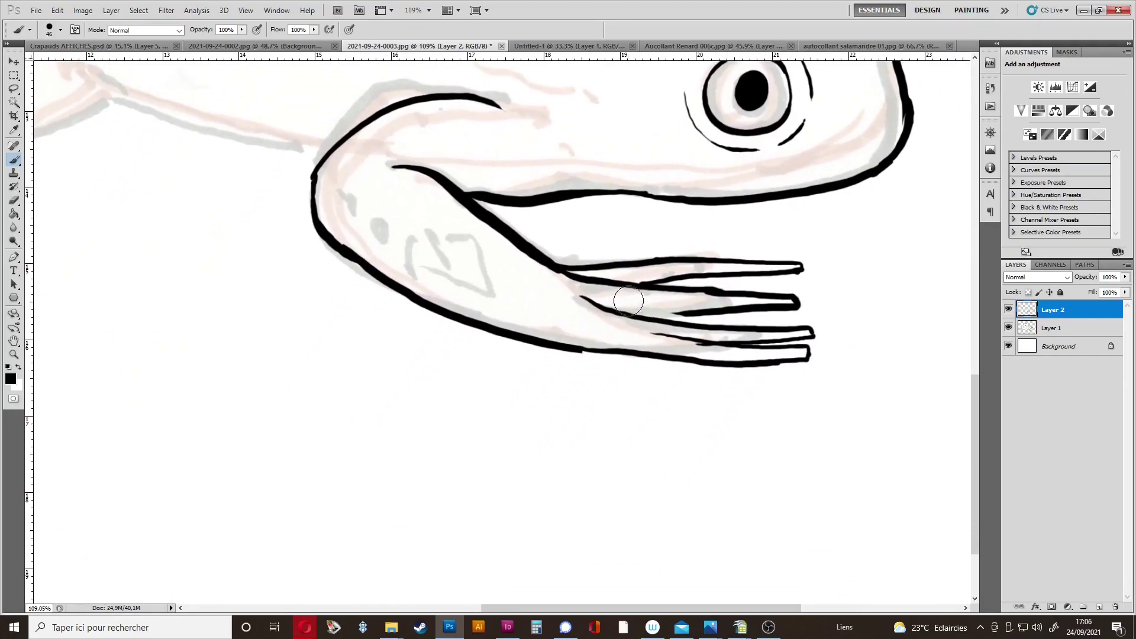
scroll(580, 213, up, 5)
mouse_move(471, 254)
mouse_down()
mouse_move(515, 291)
mouse_move(524, 244)
mouse_move(459, 250)
mouse_up()
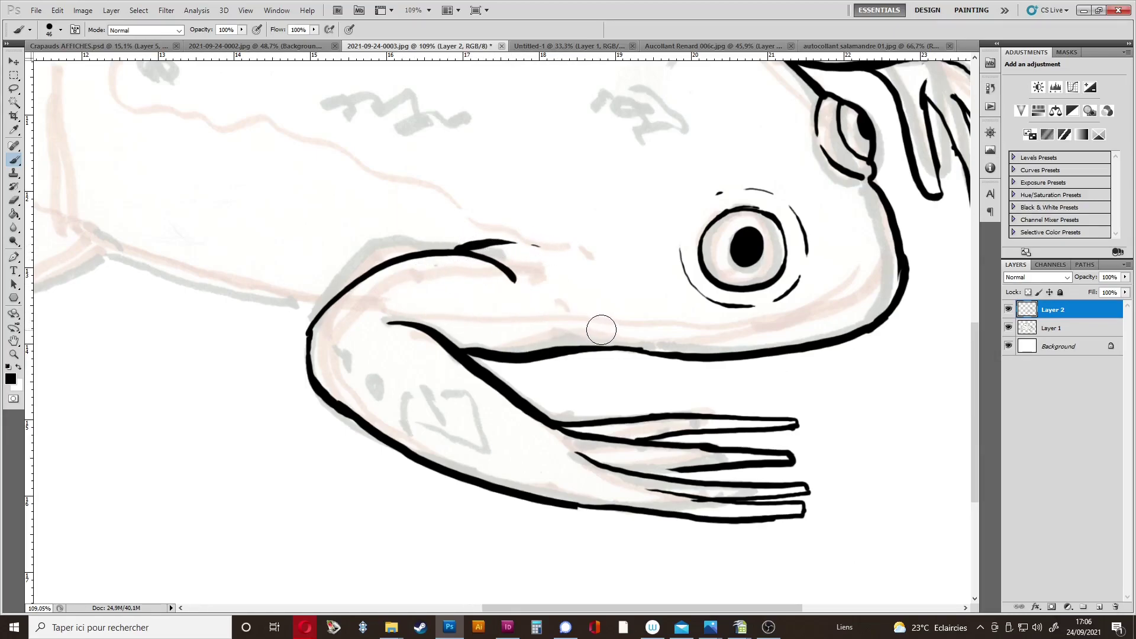
drag(602, 330, 620, 334)
Ink the broken crease between body and near thigh, and the belly line continuing along the near hind leg's underside.
drag(393, 355, 819, 439)
drag(633, 393, 649, 418)
drag(562, 288, 529, 289)
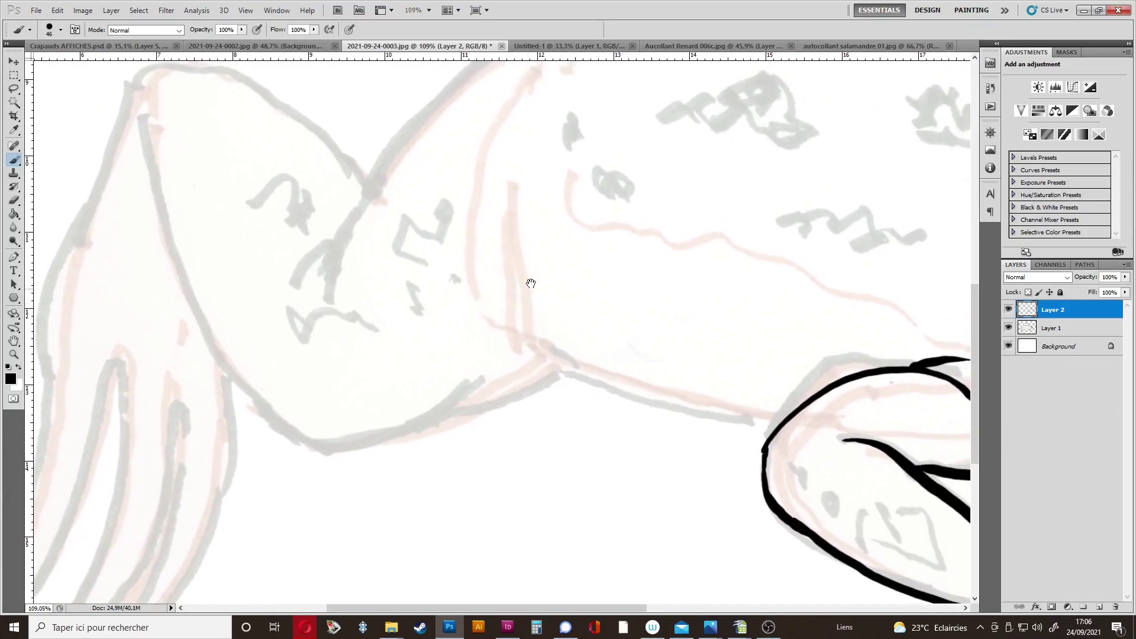
drag(519, 191, 553, 374)
drag(533, 431, 508, 414)
mouse_move(272, 394)
mouse_down()
mouse_move(327, 418)
mouse_move(386, 413)
mouse_move(507, 371)
mouse_move(550, 344)
mouse_move(545, 322)
mouse_move(557, 349)
mouse_move(632, 376)
mouse_move(773, 405)
mouse_up()
drag(598, 441, 657, 507)
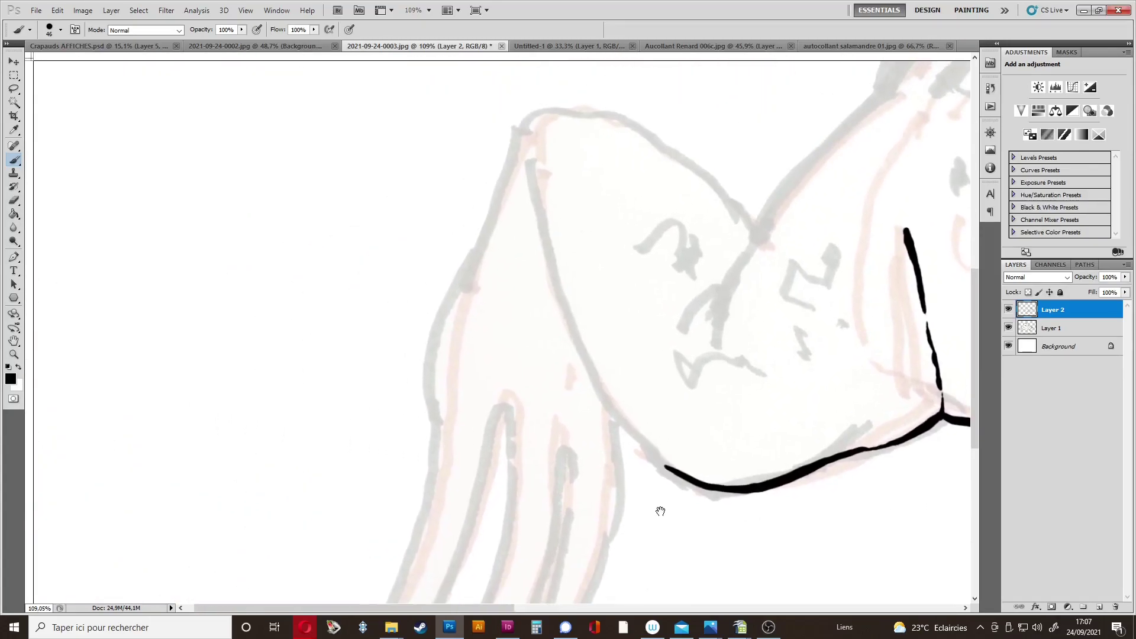
Ink the near thigh's upper edge from the rump down into the leg fold, and the lower leg's arched upper edge.
drag(550, 314, 496, 407)
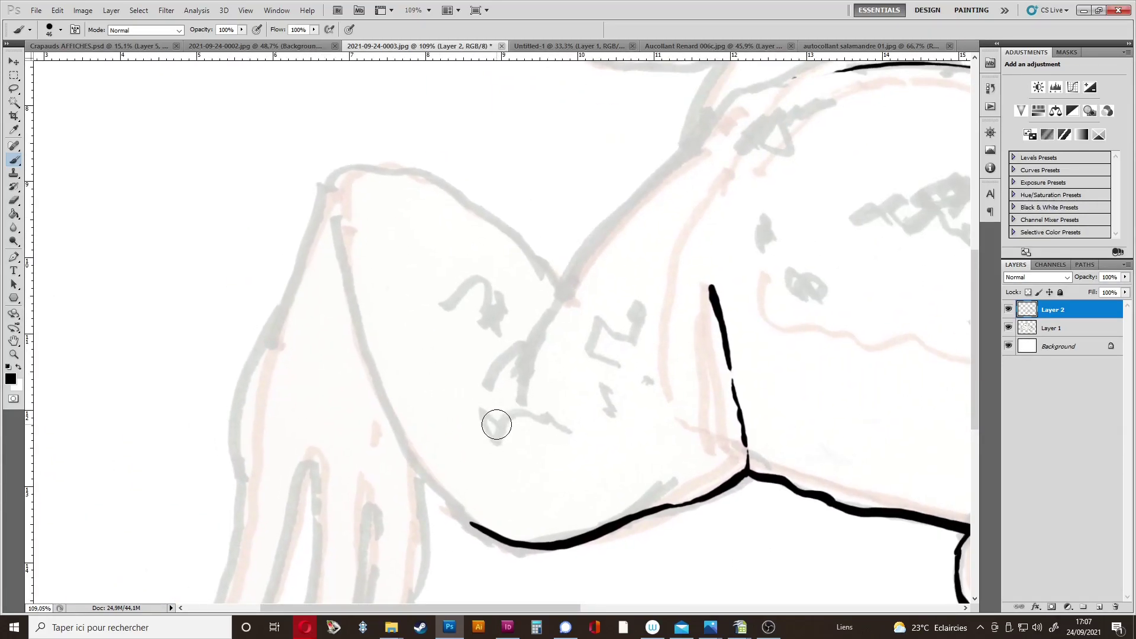
mouse_move(497, 425)
mouse_down()
mouse_move(581, 261)
mouse_move(704, 138)
mouse_up()
drag(534, 390, 600, 410)
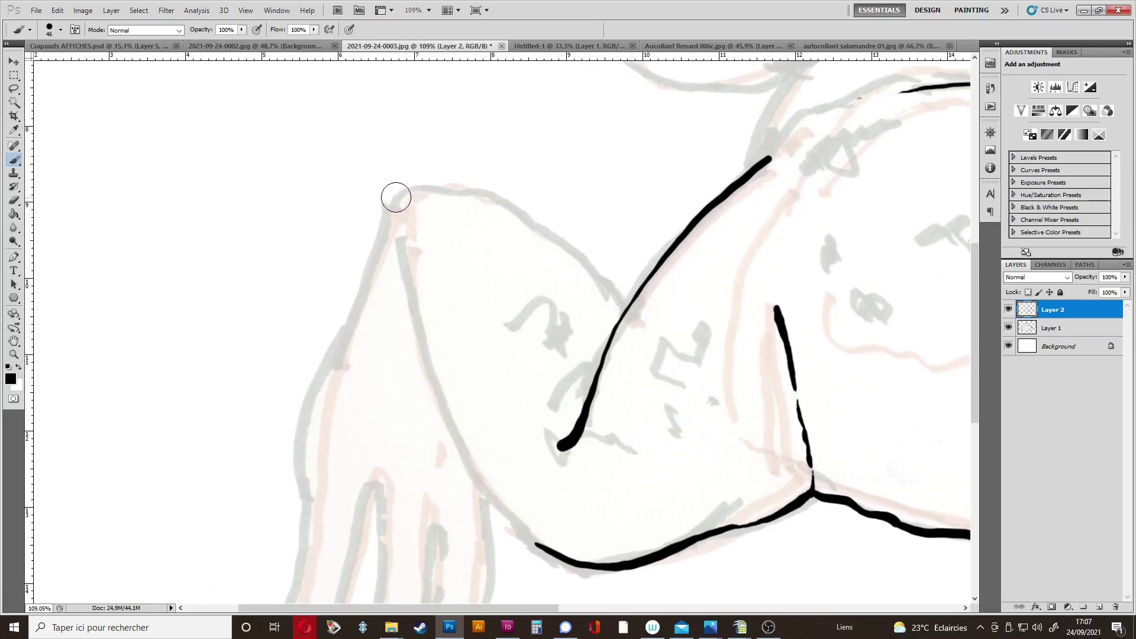
mouse_move(397, 196)
mouse_down()
mouse_move(446, 185)
mouse_move(528, 210)
mouse_move(601, 256)
mouse_move(635, 293)
mouse_up()
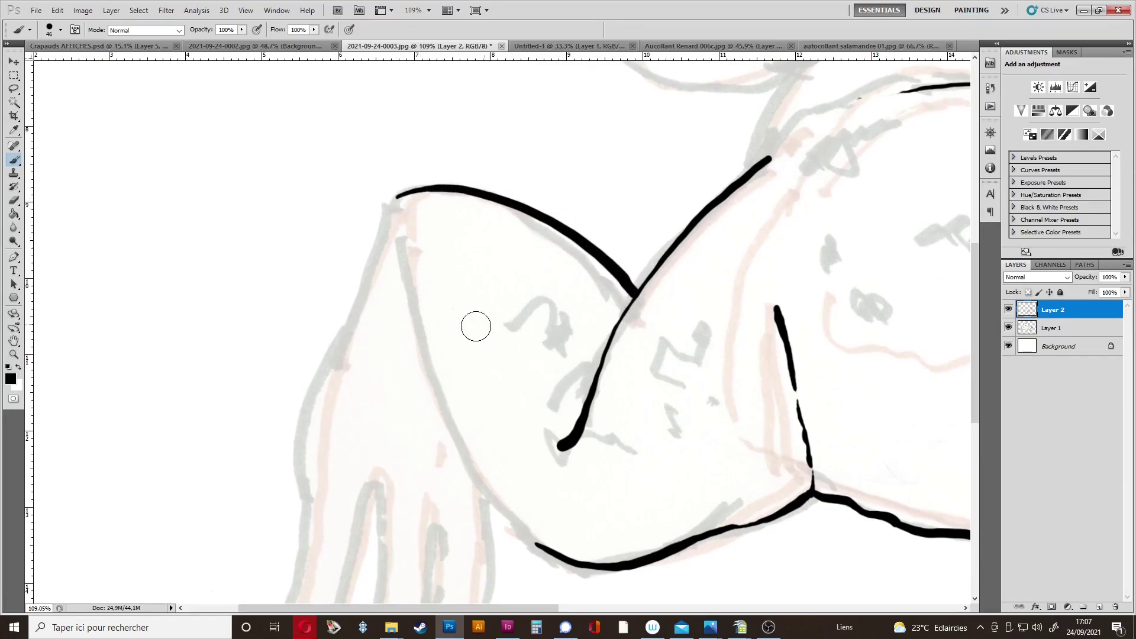
Ink the near hind leg's ankle notch and curved lower-leg edge, and the foot's outer edge up to the ankle.
drag(388, 243, 411, 282)
mouse_move(410, 241)
mouse_down()
mouse_move(434, 399)
mouse_move(466, 465)
mouse_move(543, 546)
mouse_up()
mouse_move(569, 499)
mouse_down()
mouse_move(636, 300)
mouse_move(622, 369)
mouse_up()
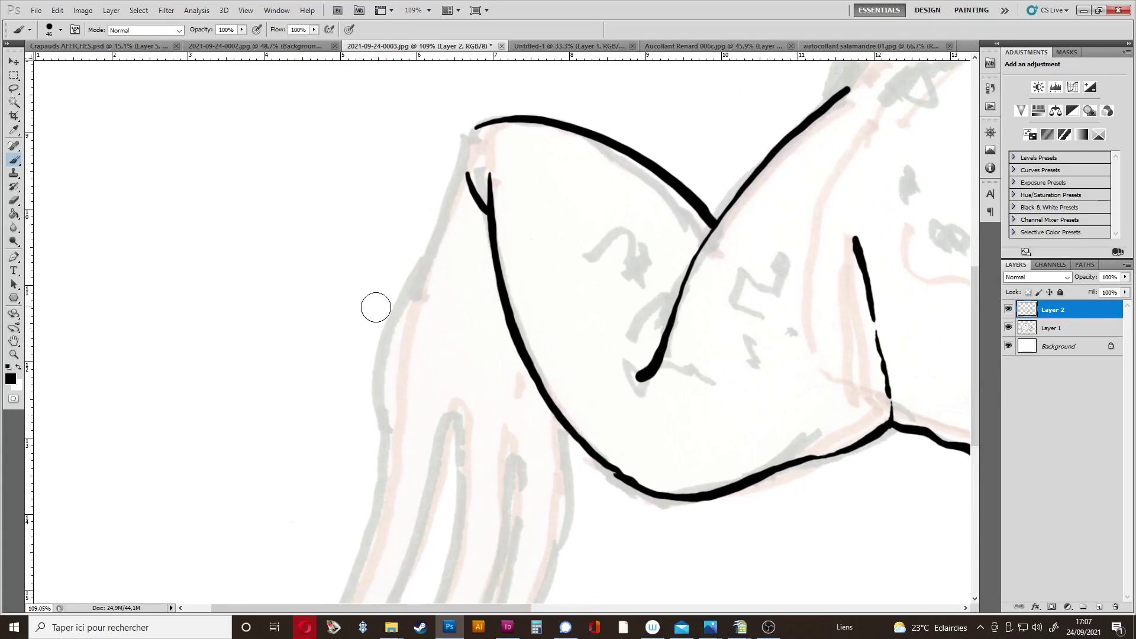
mouse_move(382, 312)
mouse_down()
mouse_move(373, 393)
mouse_move(386, 450)
mouse_up()
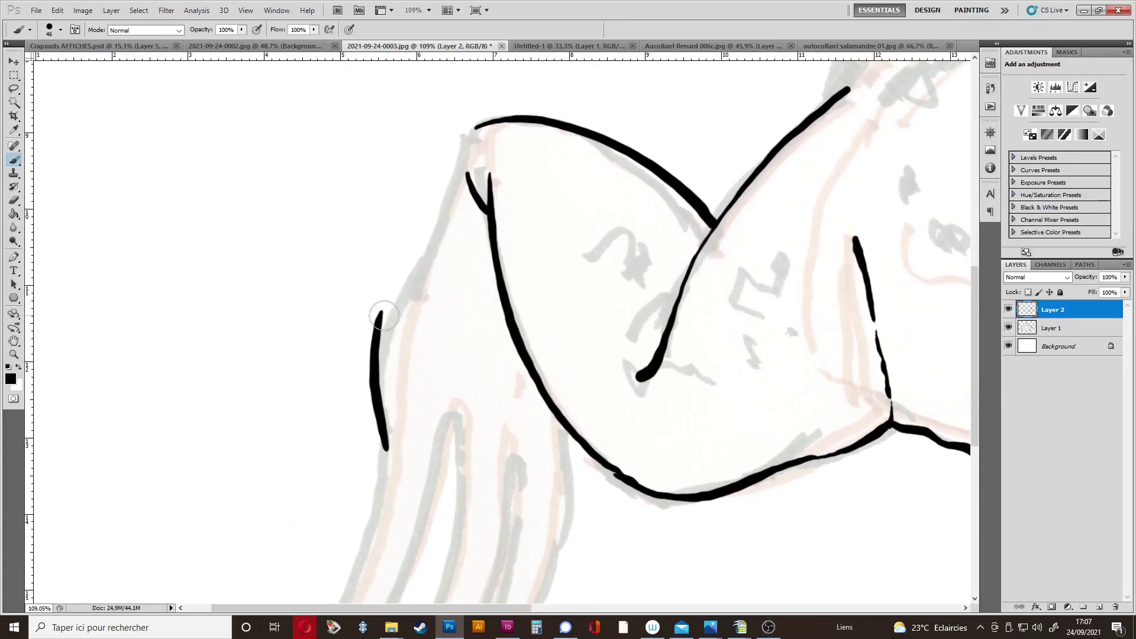
mouse_move(381, 322)
mouse_down()
mouse_move(432, 171)
mouse_move(487, 124)
mouse_up()
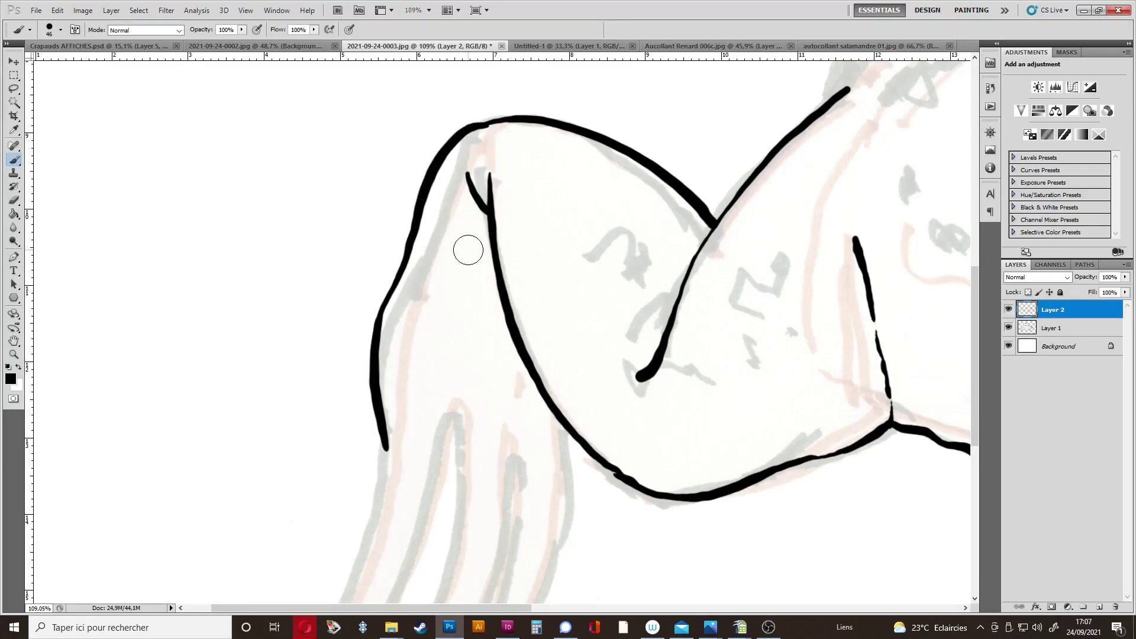
Ink the near hind foot's three long toes, joining the last toe's outer edge to the lower leg.
key(z)
mouse_move(756, 336)
mouse_down()
mouse_move(699, 367)
mouse_move(597, 391)
mouse_move(661, 392)
mouse_move(641, 413)
mouse_up()
key(b)
drag(552, 420, 567, 418)
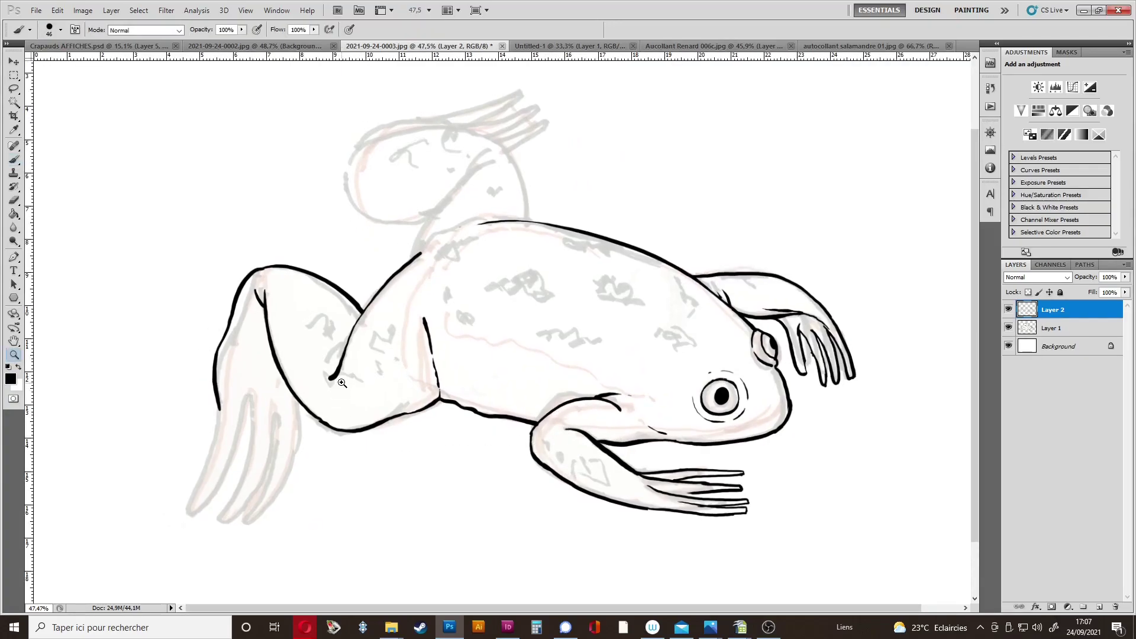
scroll(341, 383, up, 5)
drag(300, 473, 530, 261)
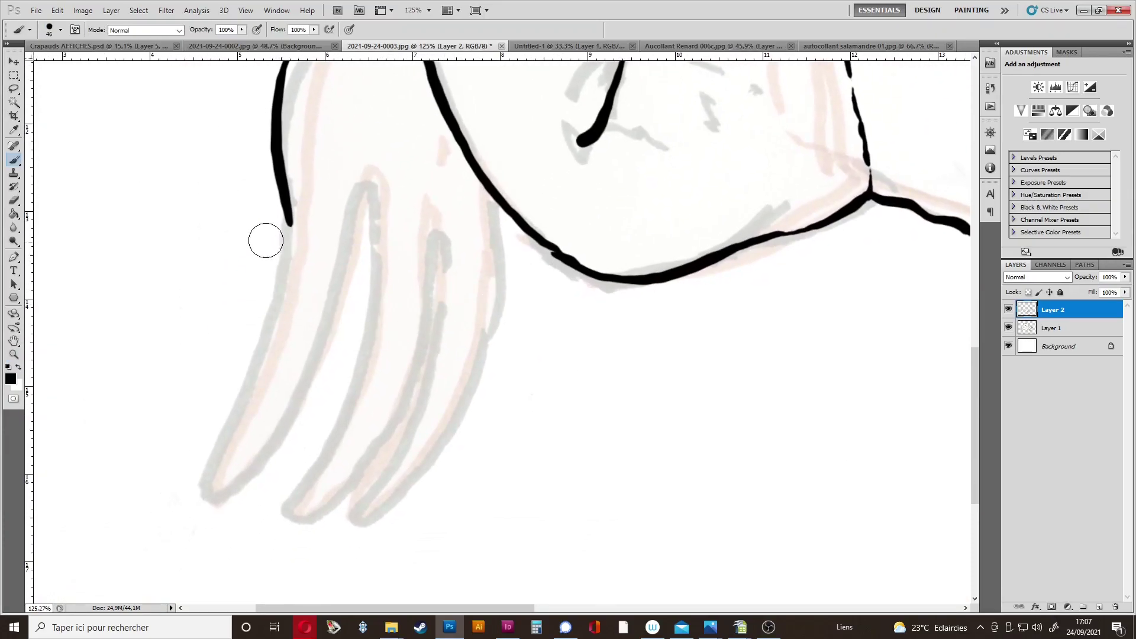
mouse_move(289, 223)
mouse_down()
mouse_move(267, 335)
mouse_move(192, 494)
mouse_move(192, 523)
mouse_move(220, 512)
mouse_move(290, 415)
mouse_move(369, 168)
mouse_move(378, 264)
mouse_move(364, 353)
mouse_move(314, 467)
mouse_move(239, 540)
mouse_move(254, 542)
mouse_move(242, 535)
mouse_move(249, 544)
mouse_move(308, 523)
mouse_move(368, 461)
mouse_move(409, 374)
mouse_move(430, 258)
mouse_up()
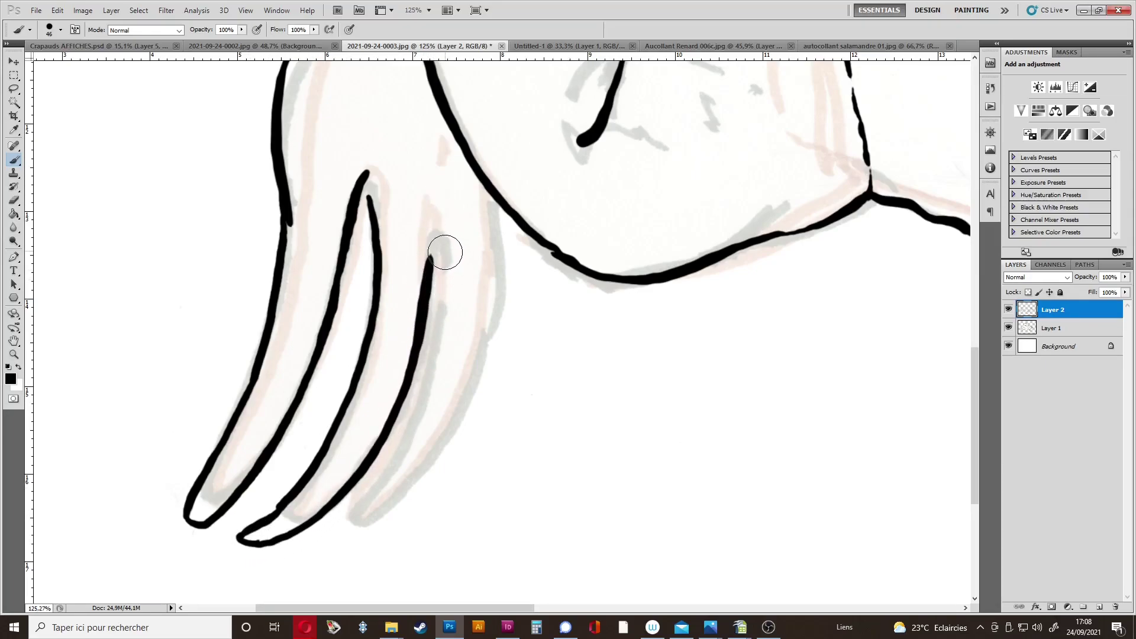
drag(430, 220, 431, 259)
mouse_move(330, 535)
mouse_down()
mouse_move(398, 437)
mouse_move(431, 335)
mouse_move(432, 236)
mouse_up()
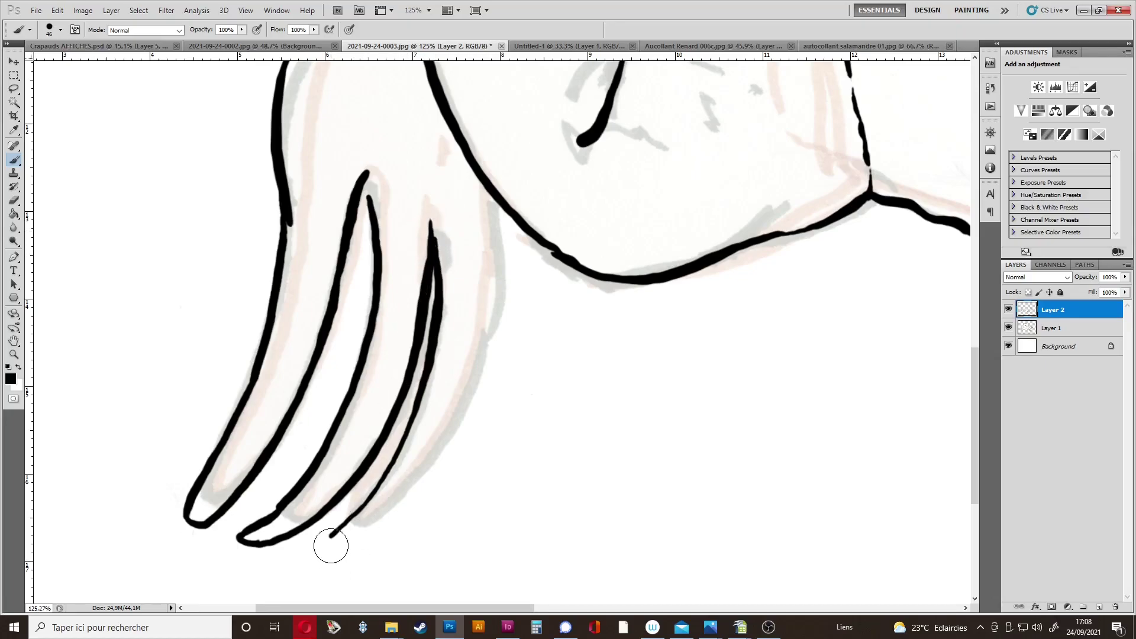
mouse_move(330, 538)
mouse_down()
mouse_move(362, 531)
mouse_move(437, 439)
mouse_move(459, 367)
mouse_up()
mouse_move(491, 188)
mouse_down()
mouse_move(500, 246)
mouse_move(481, 343)
mouse_move(457, 380)
mouse_up()
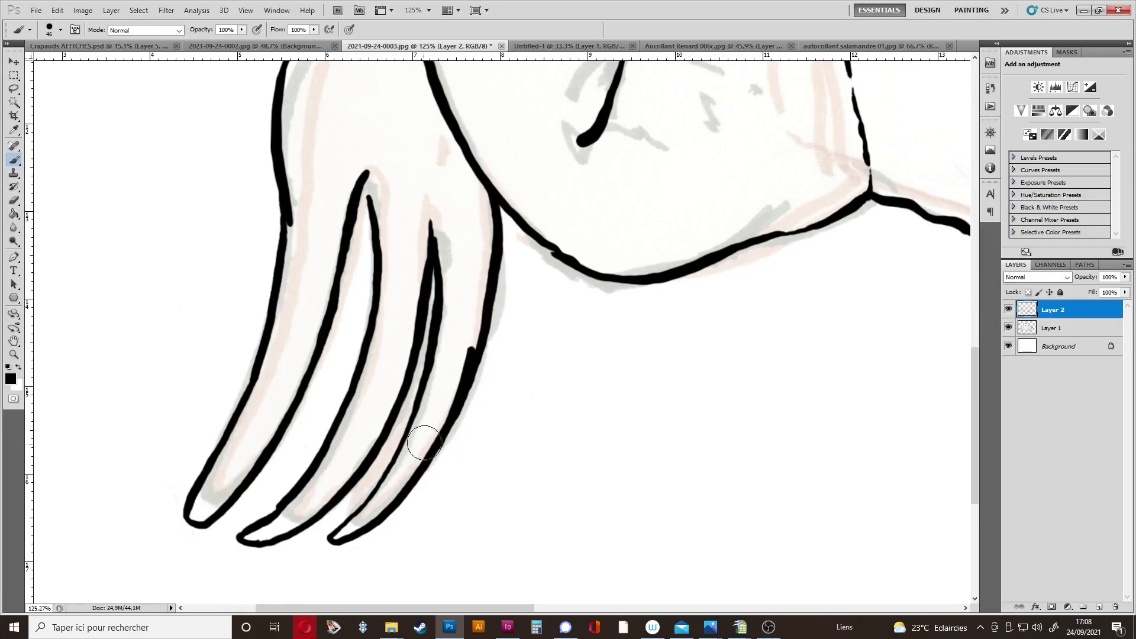
Thin the thick overlap on the edge of the near hind foot's innermost toe with a 28 px eraser.
key(z)
key(b)
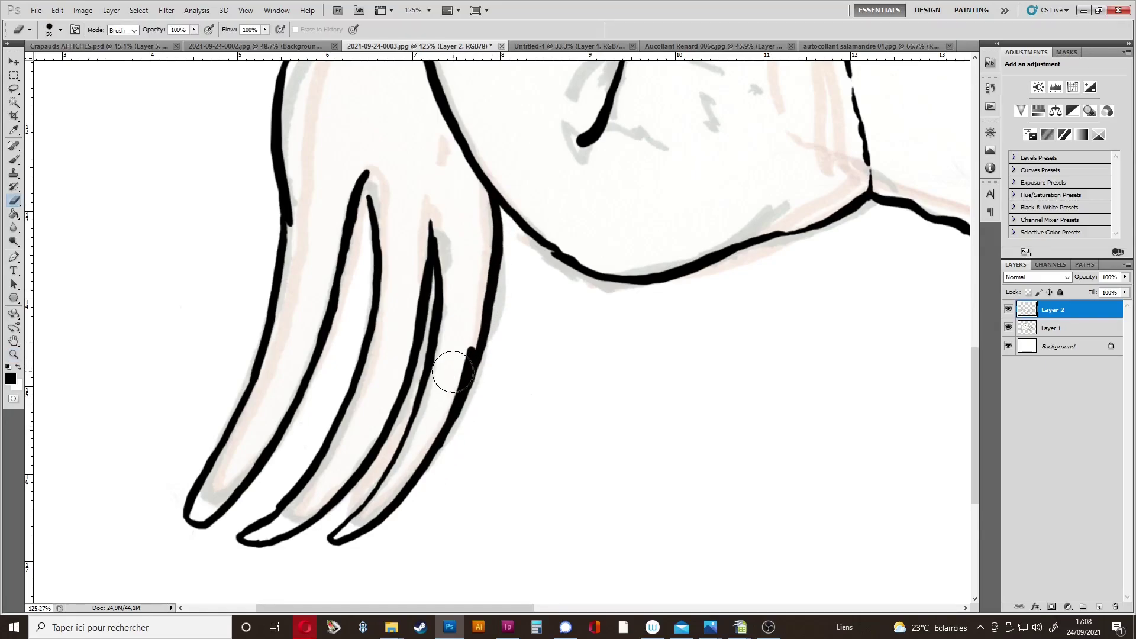
right_click(461, 326)
key(Return)
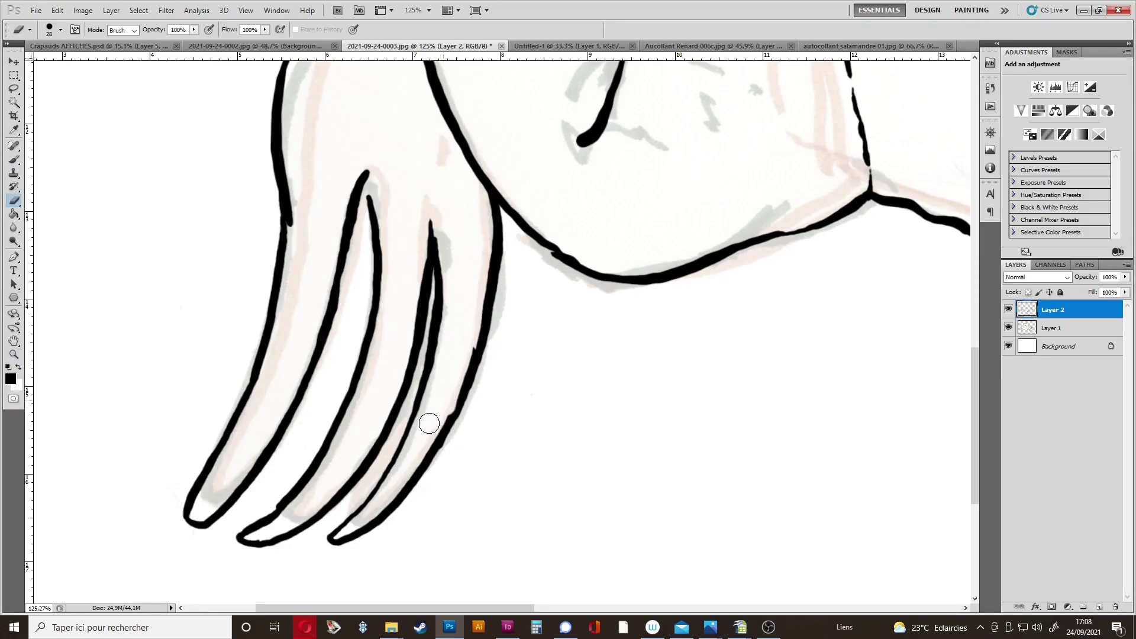
Ink short curved webbing lines between the near hind foot's toes, close to their tips.
key(b)
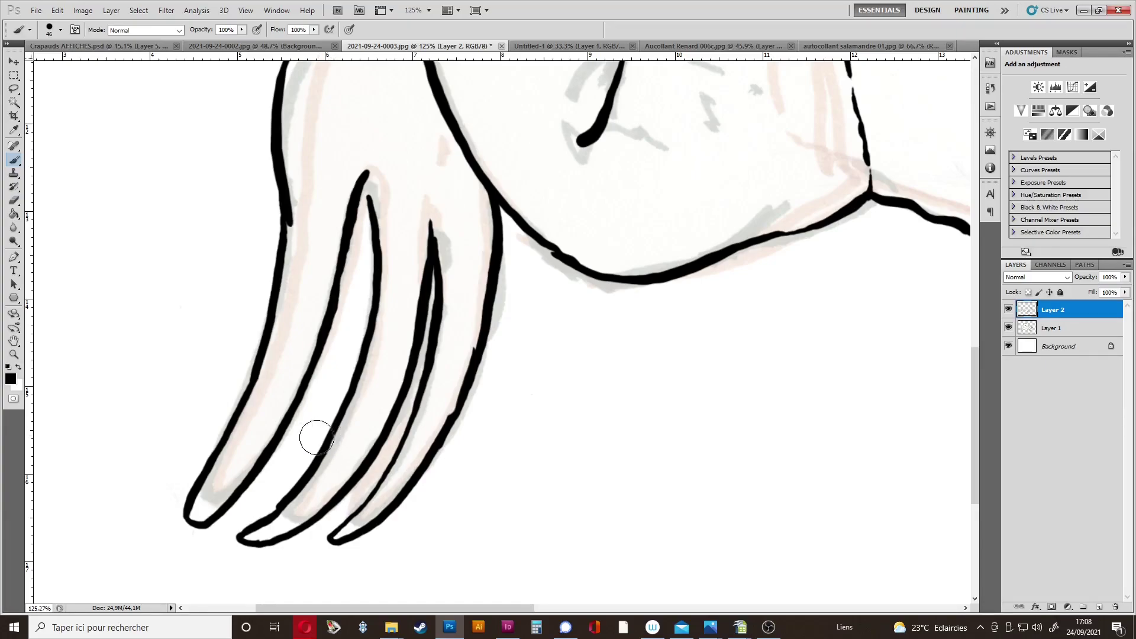
mouse_move(246, 488)
mouse_down()
mouse_move(287, 490)
mouse_move(278, 508)
mouse_up()
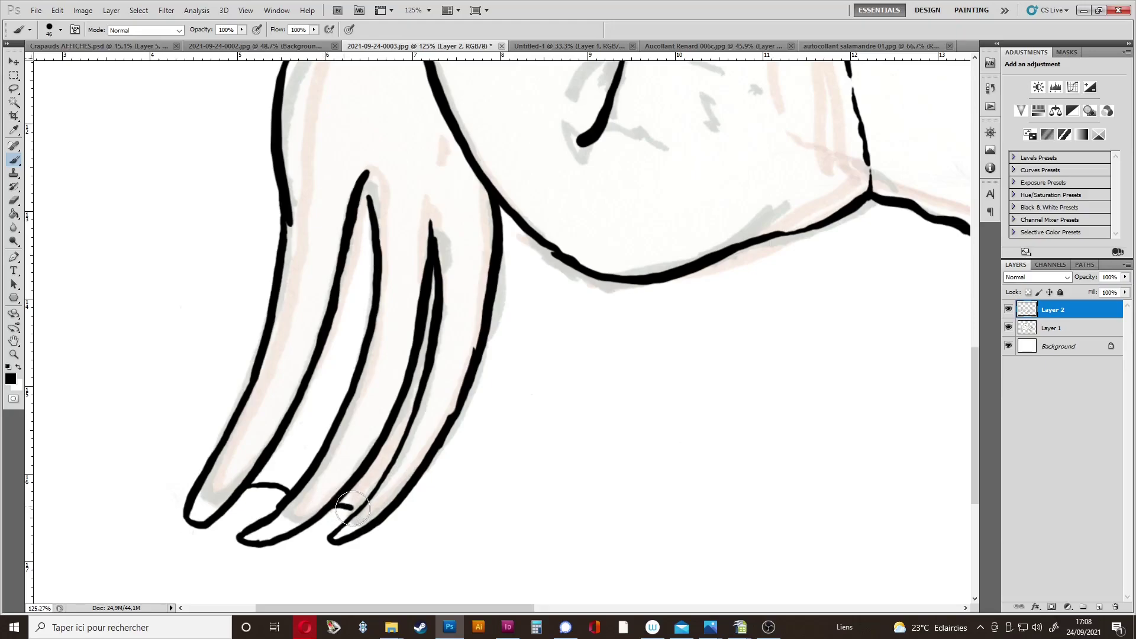
mouse_move(355, 497)
mouse_down()
mouse_move(432, 477)
mouse_move(503, 414)
mouse_move(411, 467)
mouse_move(393, 461)
mouse_up()
Ink two fold lines where the back meets the far thigh, and the far hind leg's diagonal line up to a forked crease.
mouse_move(402, 378)
mouse_down()
mouse_move(477, 334)
mouse_move(524, 331)
mouse_up()
mouse_move(405, 377)
mouse_down()
mouse_move(386, 390)
mouse_move(427, 341)
mouse_move(513, 317)
mouse_up()
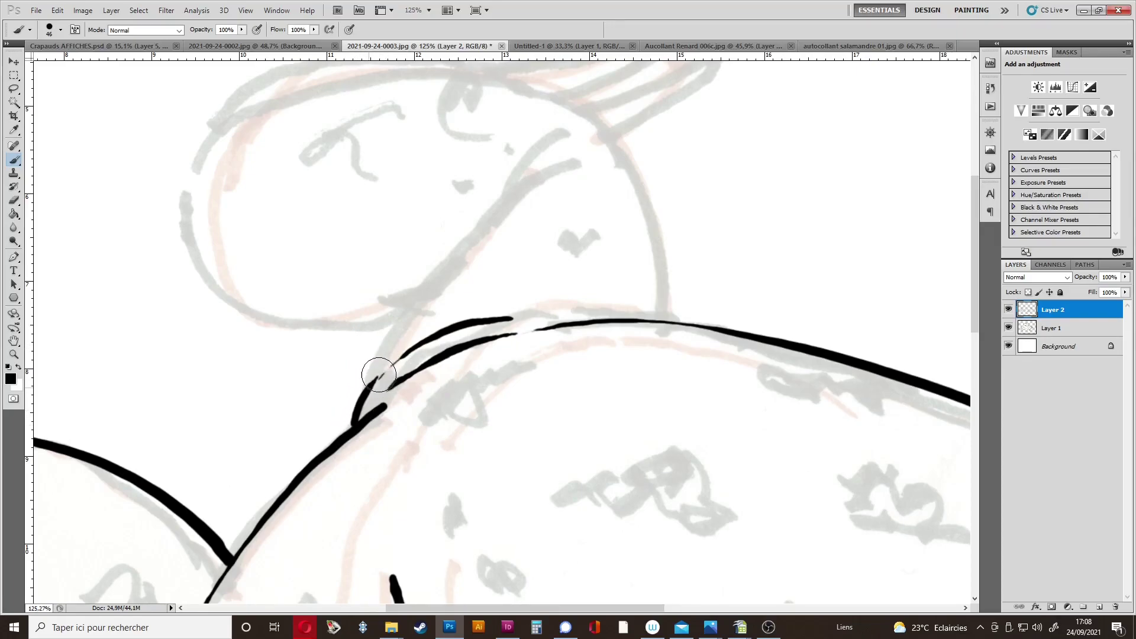
drag(354, 423, 389, 333)
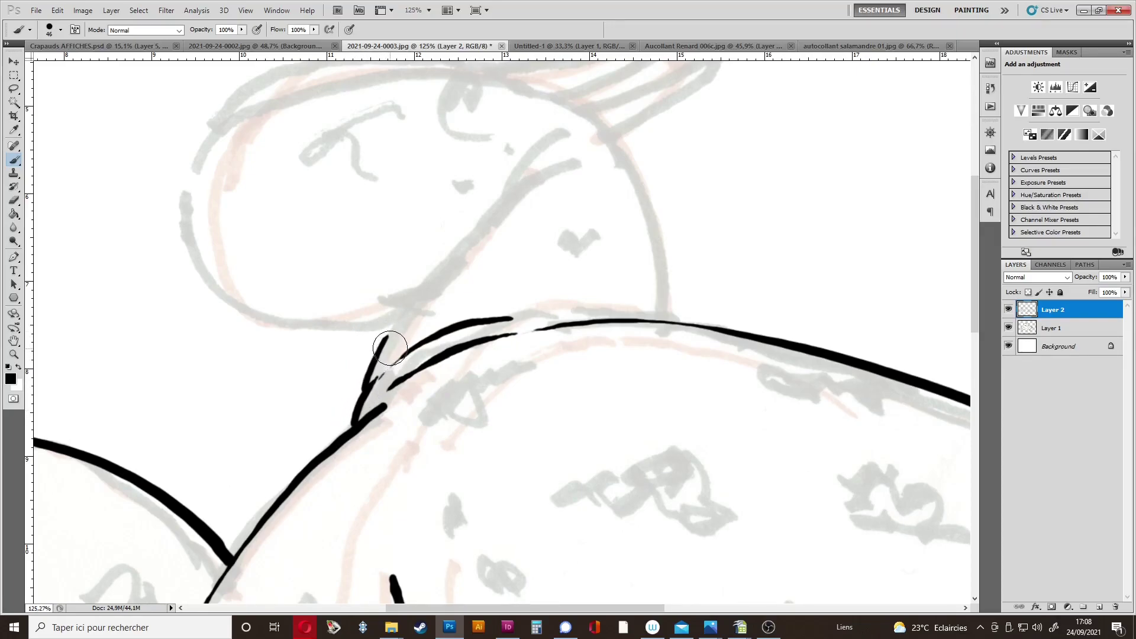
mouse_move(379, 352)
mouse_down()
mouse_move(432, 278)
mouse_move(524, 192)
mouse_up()
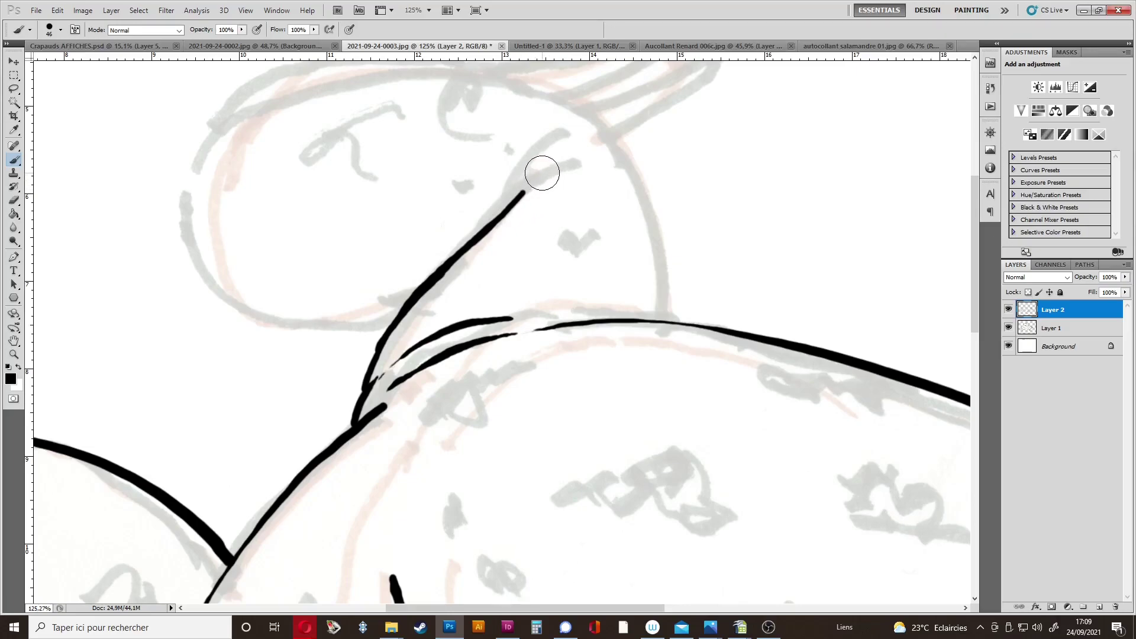
mouse_move(509, 204)
mouse_down()
mouse_move(584, 144)
mouse_move(522, 184)
mouse_move(550, 137)
mouse_move(583, 122)
mouse_up()
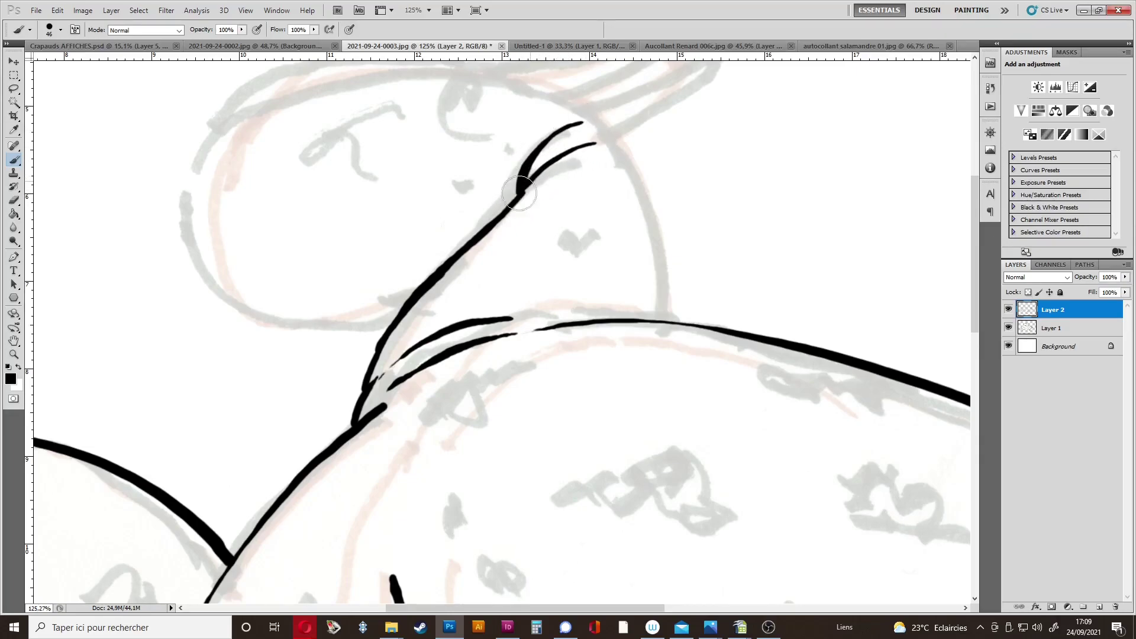
mouse_move(471, 261)
mouse_down()
mouse_move(553, 284)
mouse_move(590, 344)
mouse_up()
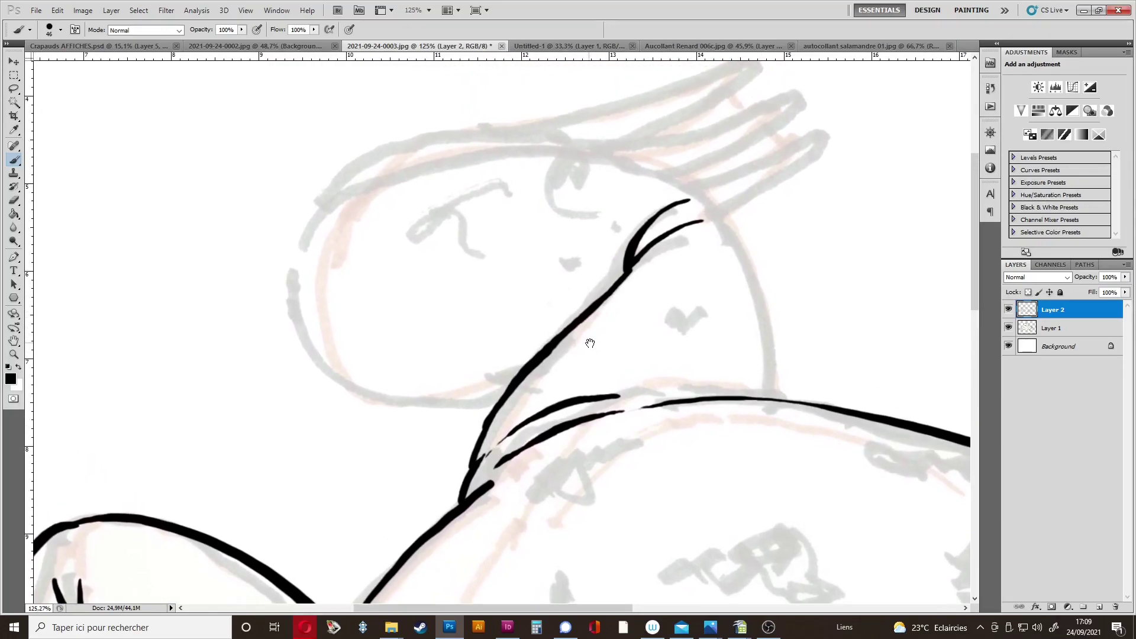
Ink the far hind leg's rounded lower contour, undoing and redrawing it thinner, and thicken the rump line below it.
mouse_move(291, 246)
mouse_down()
mouse_move(287, 280)
mouse_move(319, 355)
mouse_move(398, 400)
mouse_move(465, 407)
mouse_move(504, 394)
mouse_up()
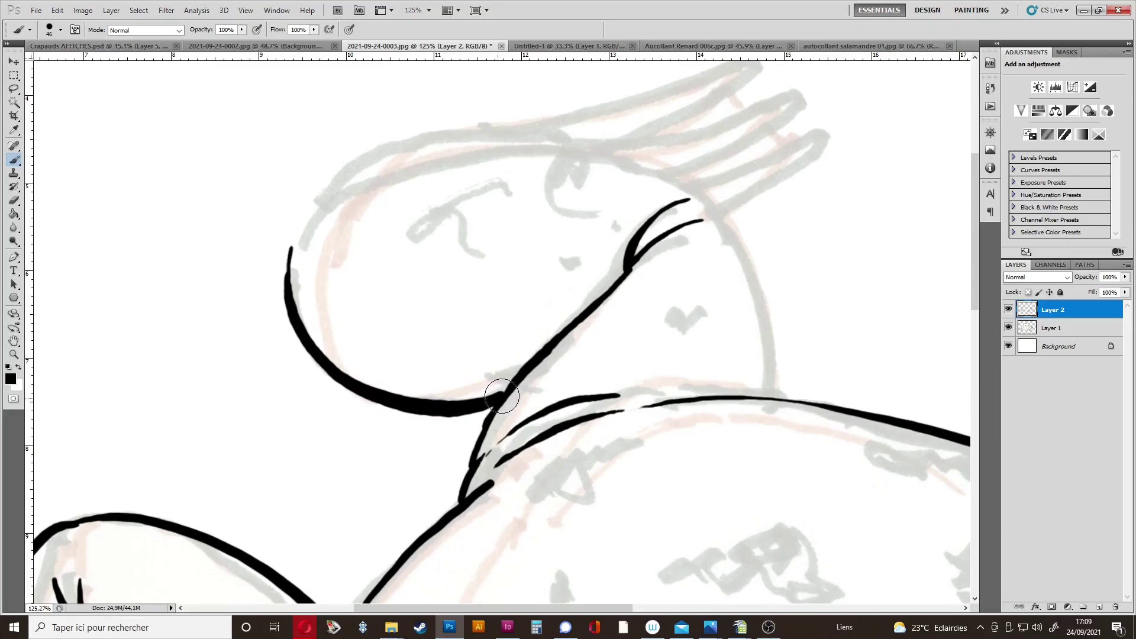
key(z)
mouse_move(561, 456)
mouse_down()
mouse_move(471, 460)
mouse_move(533, 472)
mouse_move(517, 452)
mouse_up()
key(b)
drag(518, 393, 614, 491)
key(ctrl+z)
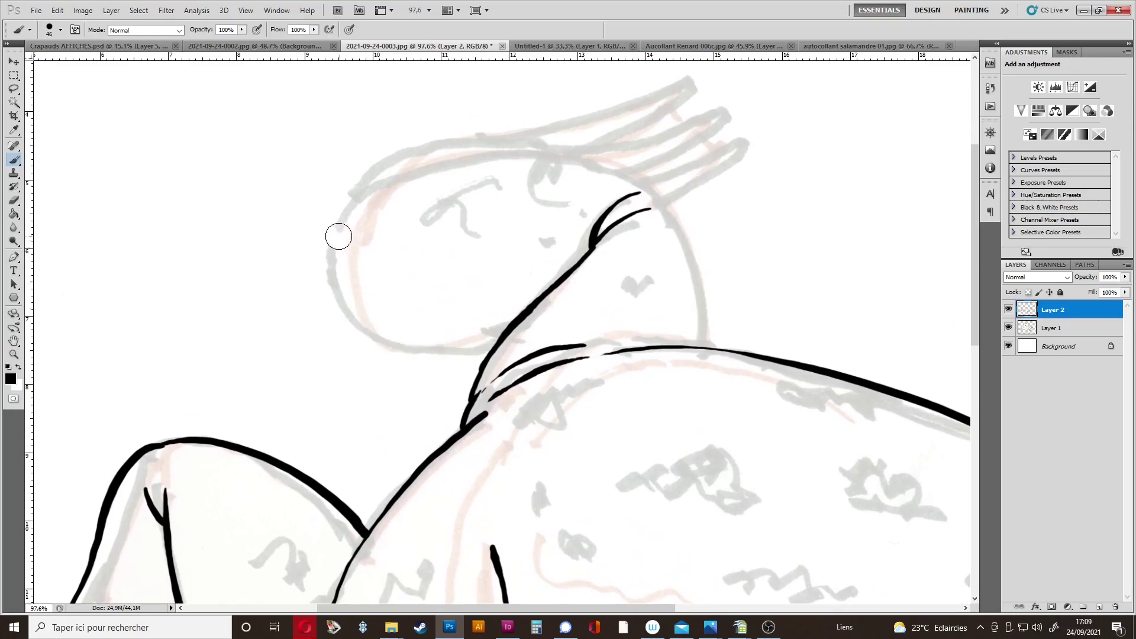
mouse_move(334, 236)
mouse_down()
mouse_move(331, 278)
mouse_move(356, 318)
mouse_move(435, 358)
mouse_up()
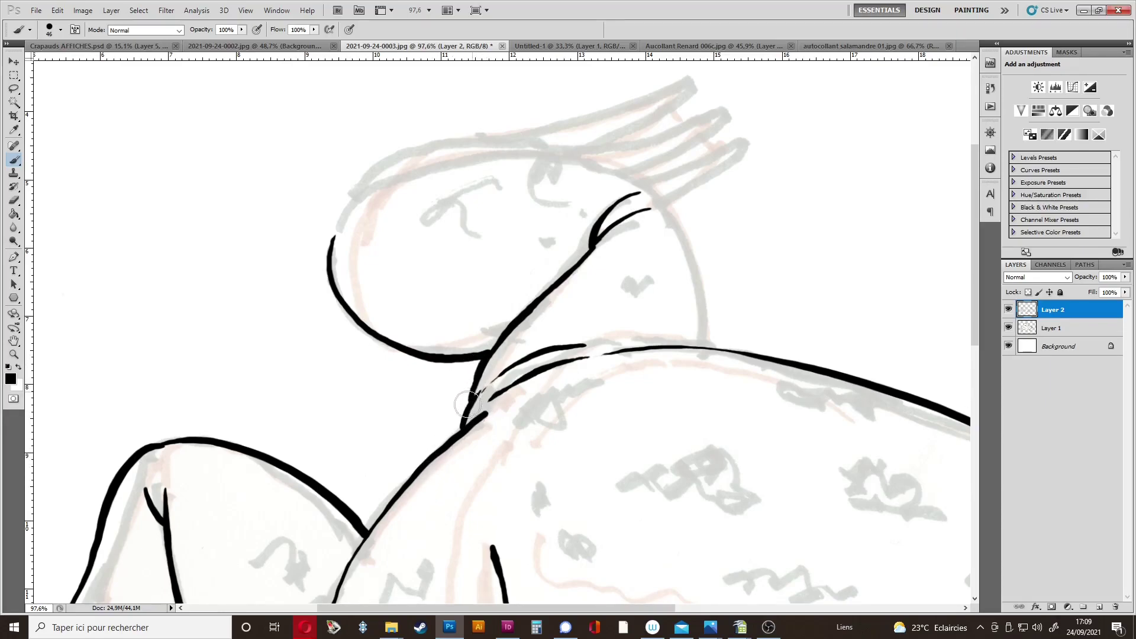
drag(440, 448, 458, 433)
drag(364, 533, 426, 461)
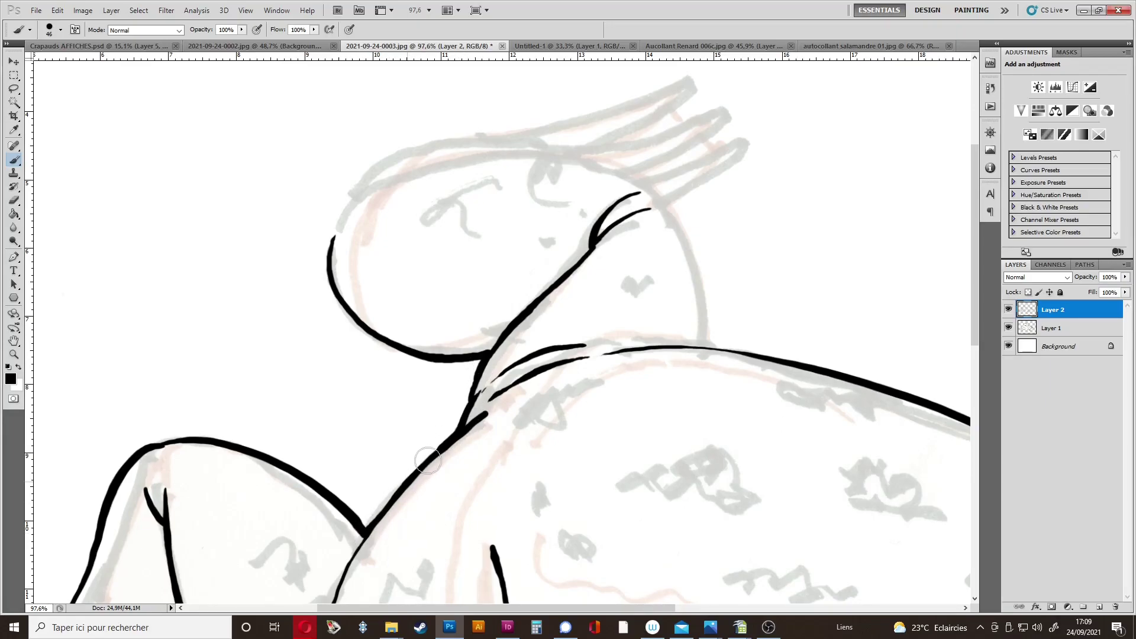
Ink the far hind leg's upper contour down to the back, redrawing its second half, and close the outer curve along the shin.
drag(467, 407, 493, 498)
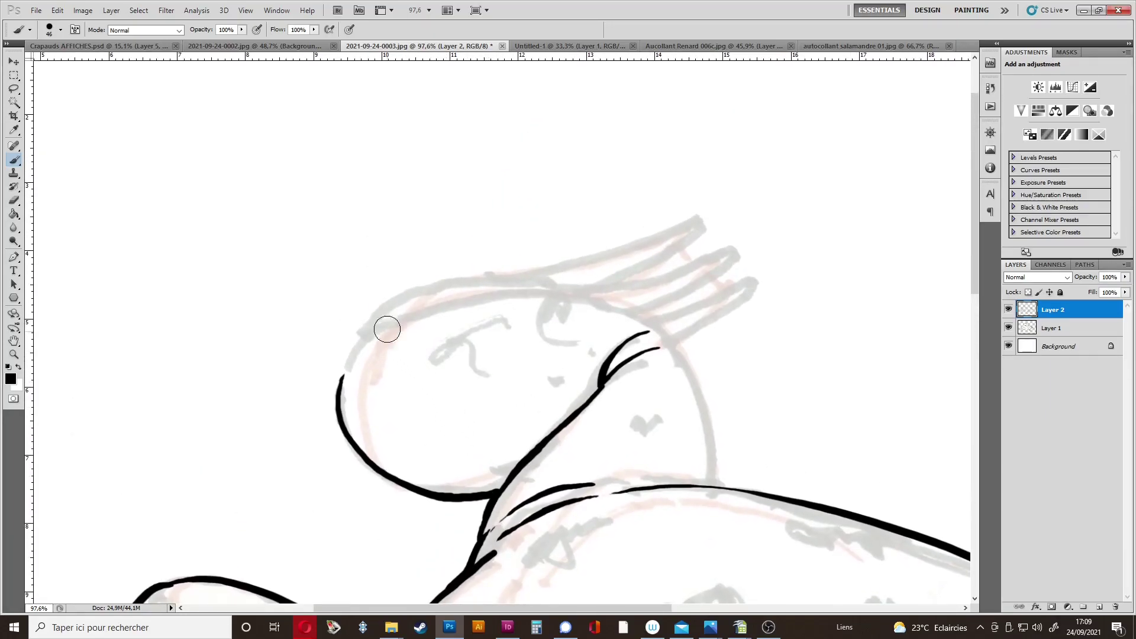
mouse_move(355, 360)
mouse_down()
mouse_move(369, 335)
mouse_move(448, 307)
mouse_move(568, 296)
mouse_move(661, 339)
mouse_move(699, 389)
mouse_up()
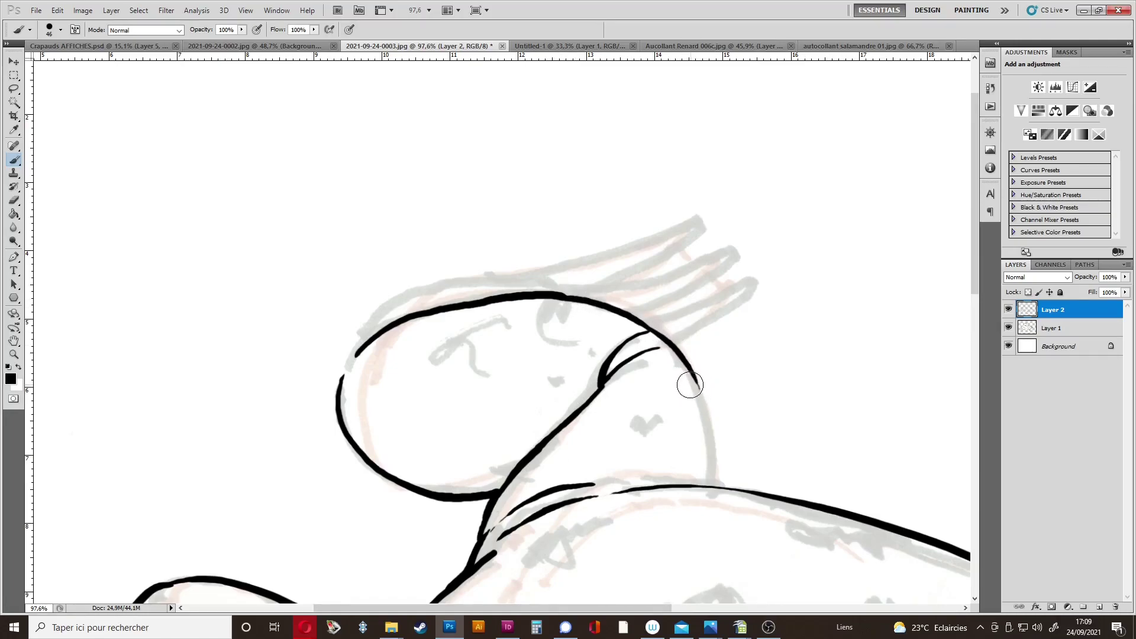
key(ctrl+z)
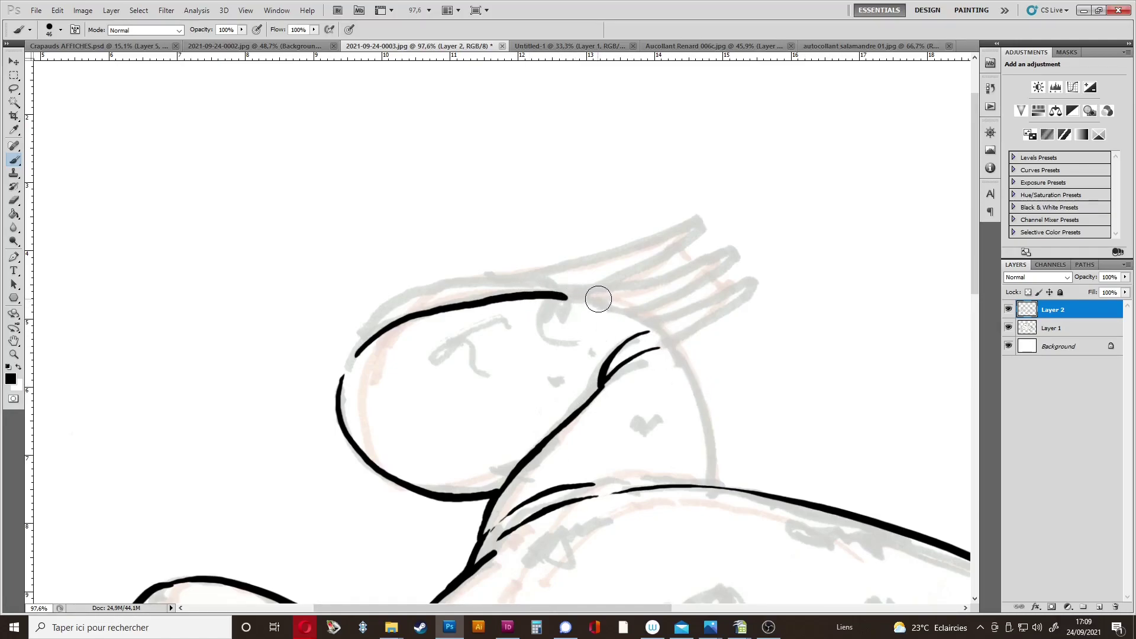
mouse_move(564, 296)
mouse_down()
mouse_move(673, 337)
mouse_move(705, 389)
mouse_move(723, 479)
mouse_up()
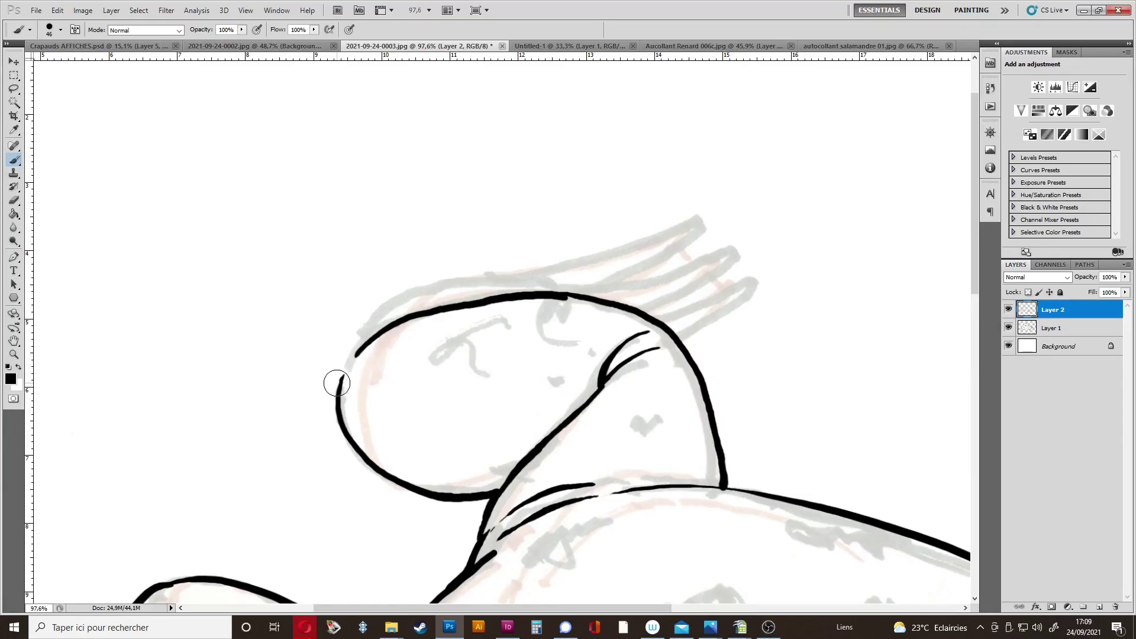
mouse_move(338, 388)
mouse_down()
mouse_move(362, 329)
mouse_move(394, 303)
mouse_move(503, 278)
mouse_up()
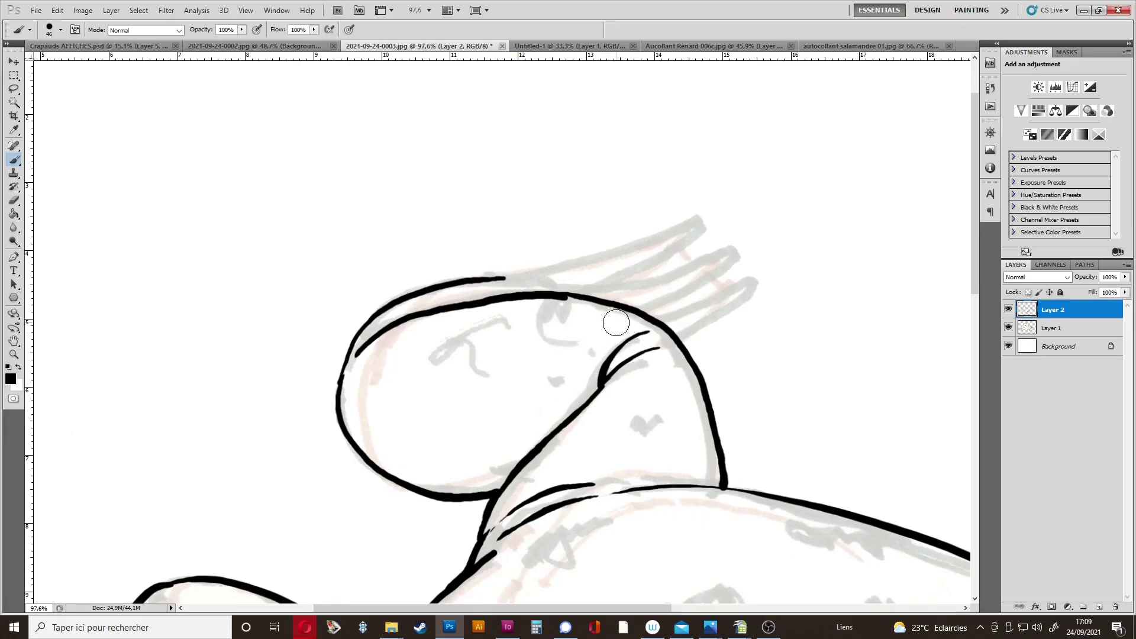
Ink the far hind foot's three upturned pointed toes over the sketch, with short curved webbing lines between them.
mouse_move(503, 278)
mouse_down()
mouse_move(623, 287)
mouse_move(604, 290)
mouse_move(591, 286)
mouse_move(669, 276)
mouse_move(780, 232)
mouse_up()
drag(653, 313, 752, 254)
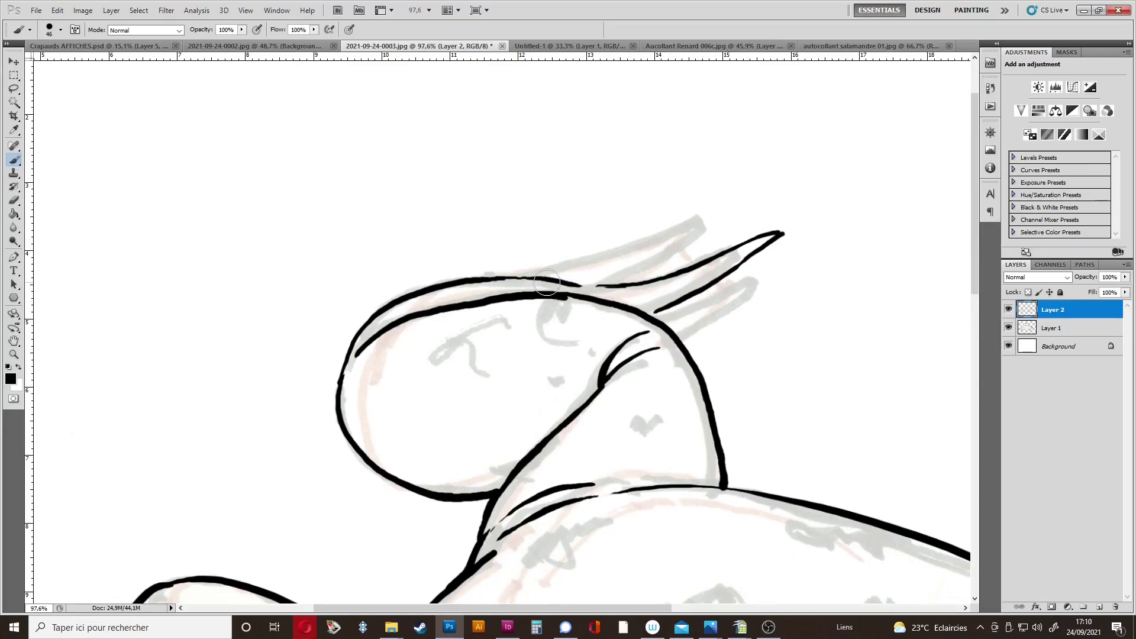
mouse_move(481, 279)
mouse_down()
mouse_move(646, 244)
mouse_move(747, 194)
mouse_up()
drag(616, 286, 780, 190)
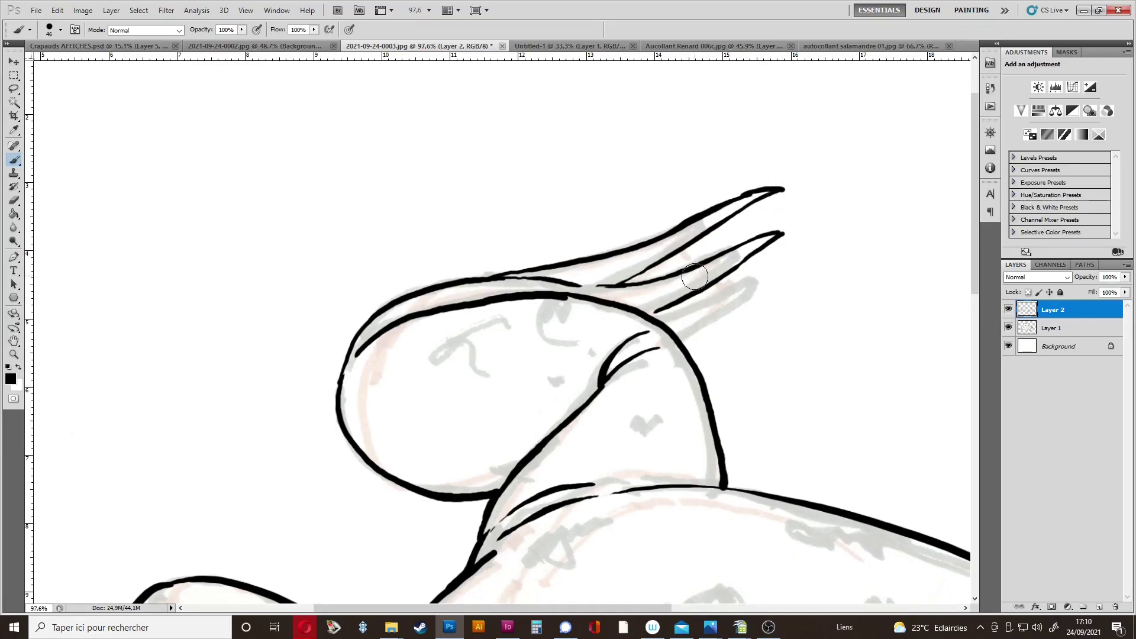
drag(719, 244, 728, 249)
drag(662, 314, 767, 278)
mouse_move(675, 338)
mouse_down()
mouse_move(736, 315)
mouse_move(793, 263)
mouse_move(763, 280)
mouse_move(789, 266)
mouse_up()
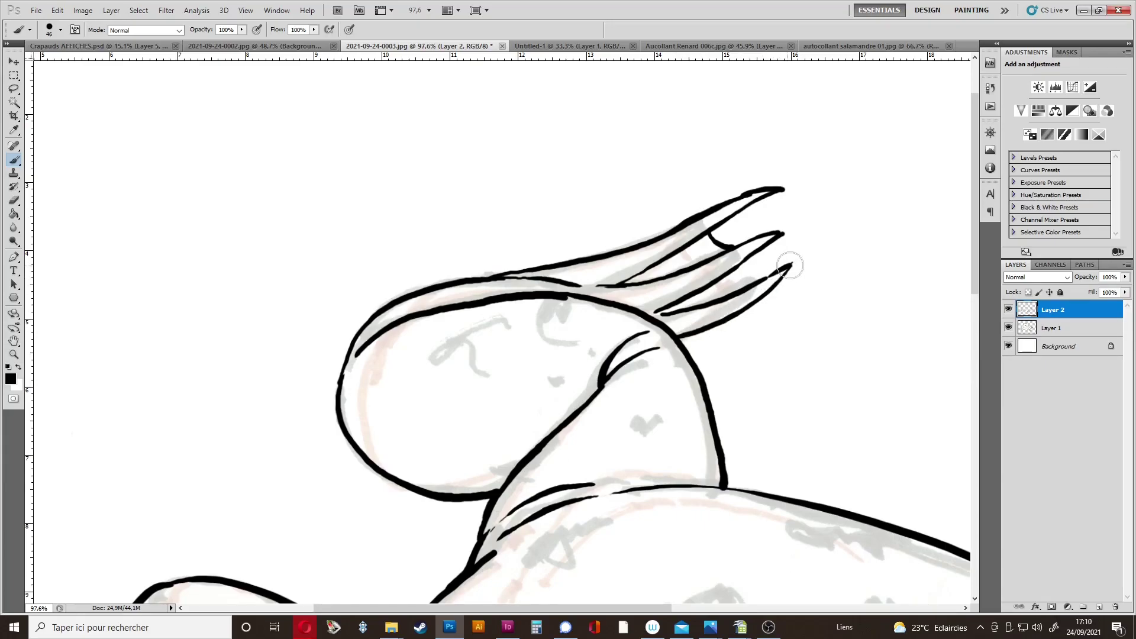
Hide Layer 1 and examine the inked outline without the sketch, especially the far hind foot.
scroll(736, 380, down, 5)
scroll(735, 381, right, 5)
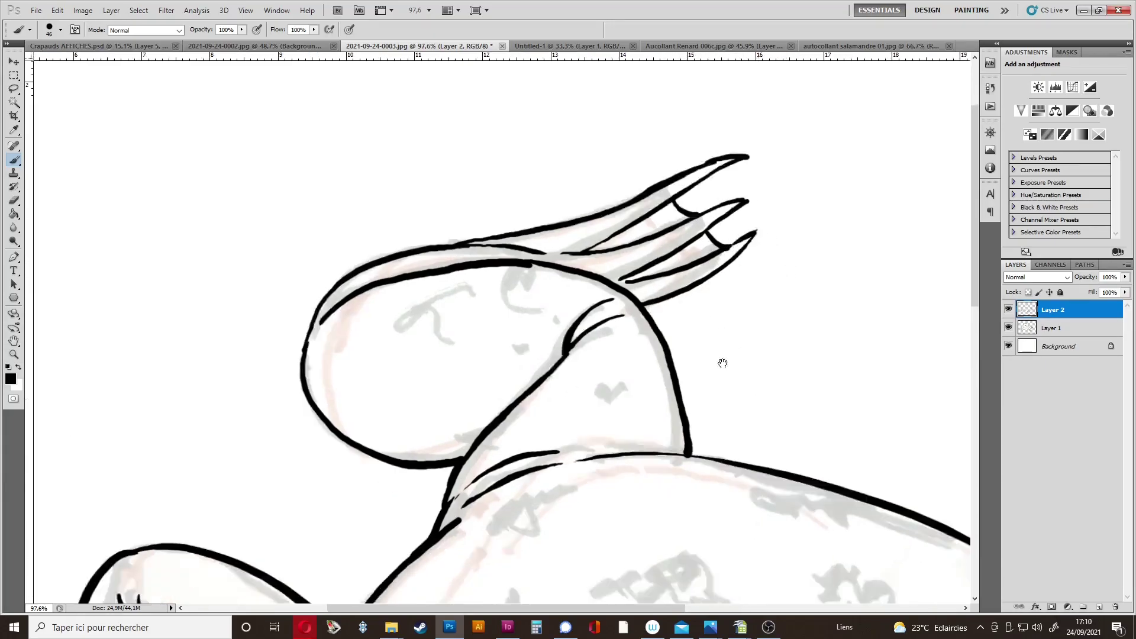
scroll(747, 369, down, 6)
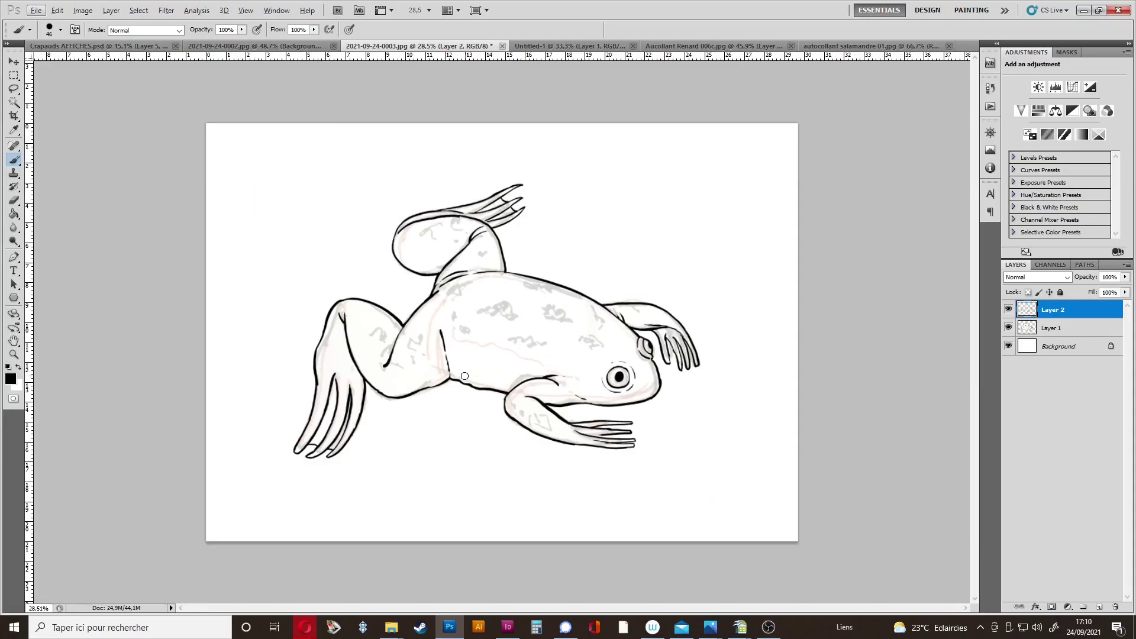
scroll(465, 376, up, 3)
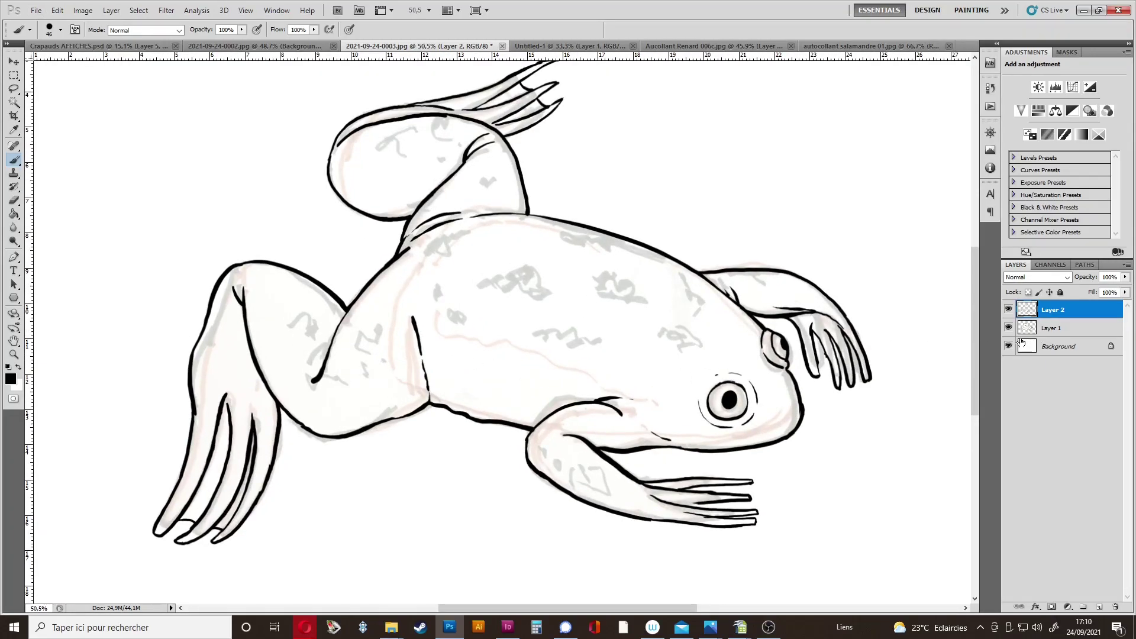
click(1008, 328)
scroll(722, 354, down, 3)
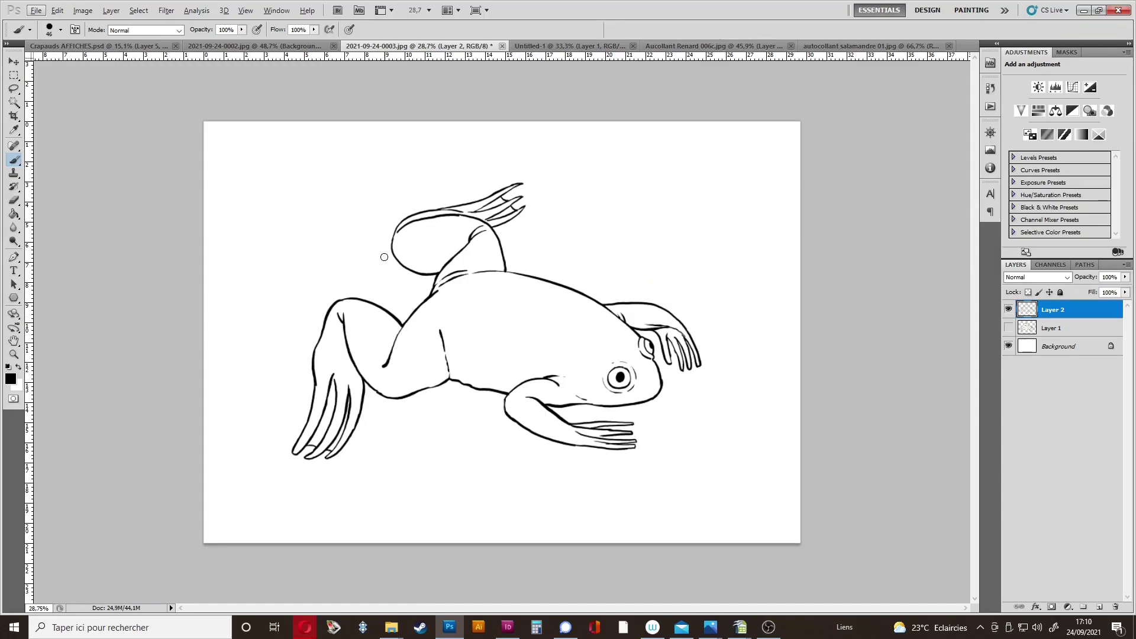
scroll(406, 193, up, 6)
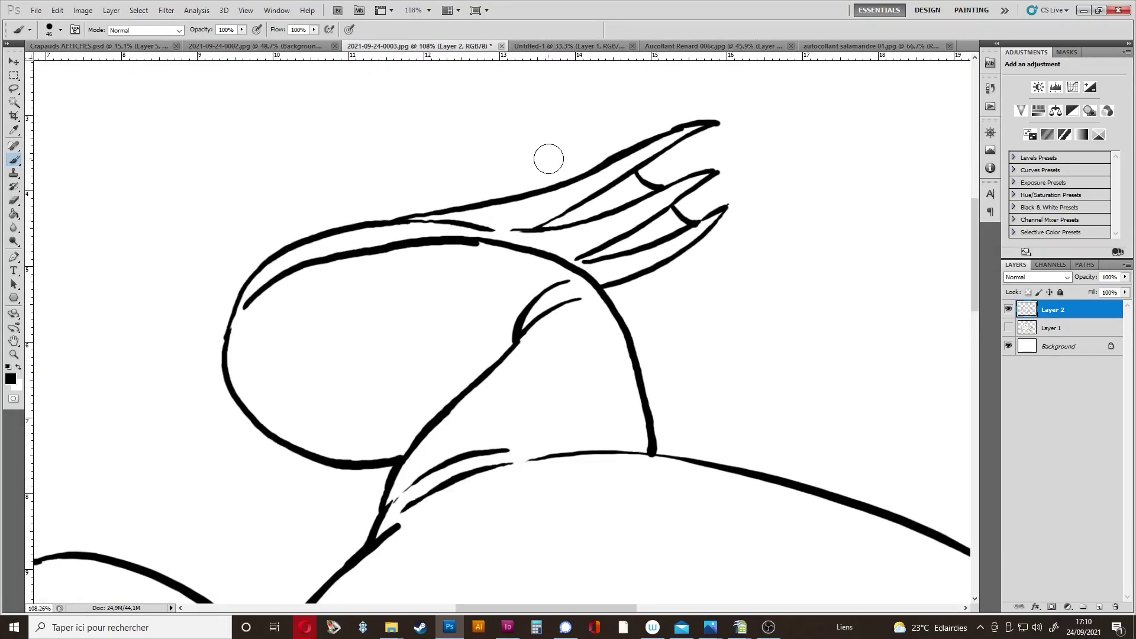
Erase the far hind foot's upturned toes and webbing, keeping only the short line ends at their base.
key(e)
mouse_move(651, 151)
mouse_down()
mouse_move(681, 122)
mouse_move(757, 103)
mouse_up()
mouse_move(611, 176)
mouse_down()
mouse_move(510, 194)
mouse_move(601, 204)
mouse_move(710, 177)
mouse_move(632, 220)
mouse_up()
drag(560, 219, 529, 225)
mouse_move(669, 216)
mouse_down()
mouse_move(703, 215)
mouse_move(666, 241)
mouse_move(619, 245)
mouse_move(711, 233)
mouse_move(674, 246)
mouse_up()
Ink the far hind foot's upper two toes again as long, nearly horizontal shapes with tapered tips.
key(b)
mouse_move(460, 210)
mouse_down()
mouse_move(613, 176)
mouse_move(760, 188)
mouse_up()
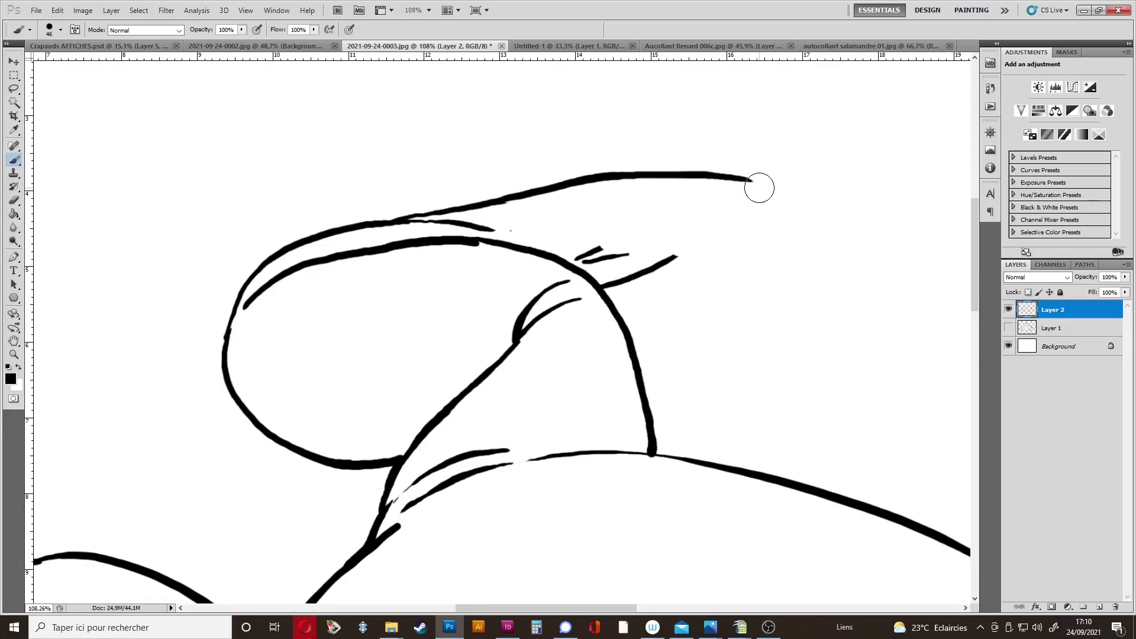
mouse_move(556, 215)
mouse_down()
mouse_move(612, 199)
mouse_move(805, 194)
mouse_up()
drag(734, 181, 787, 191)
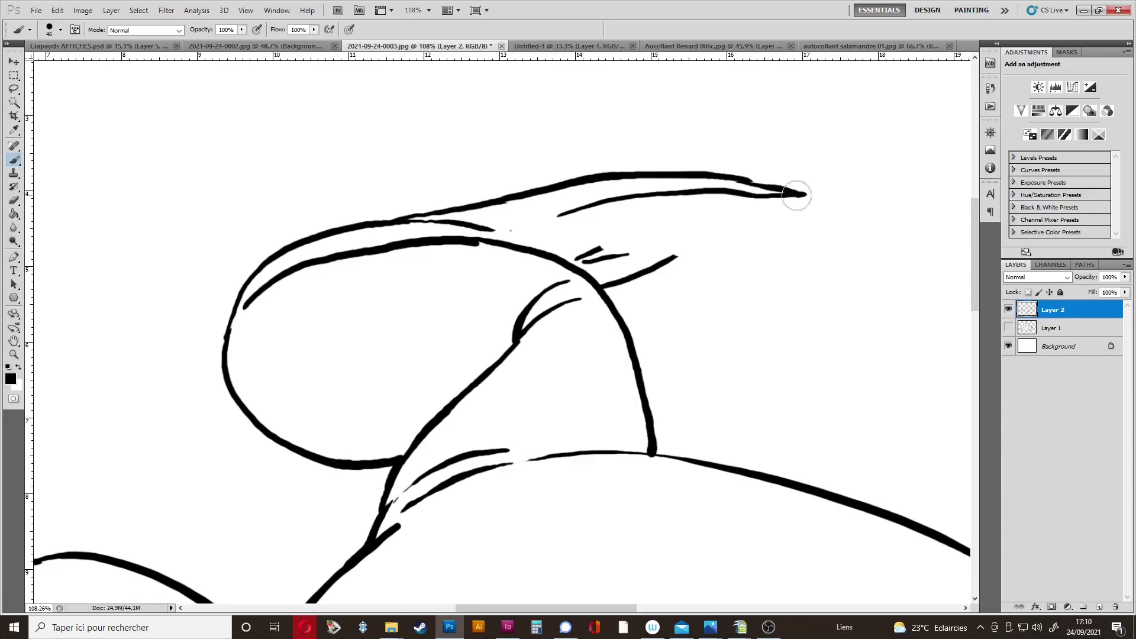
drag(566, 223, 776, 202)
mouse_move(579, 258)
mouse_down()
mouse_move(773, 208)
mouse_move(823, 209)
mouse_up()
drag(754, 197, 811, 206)
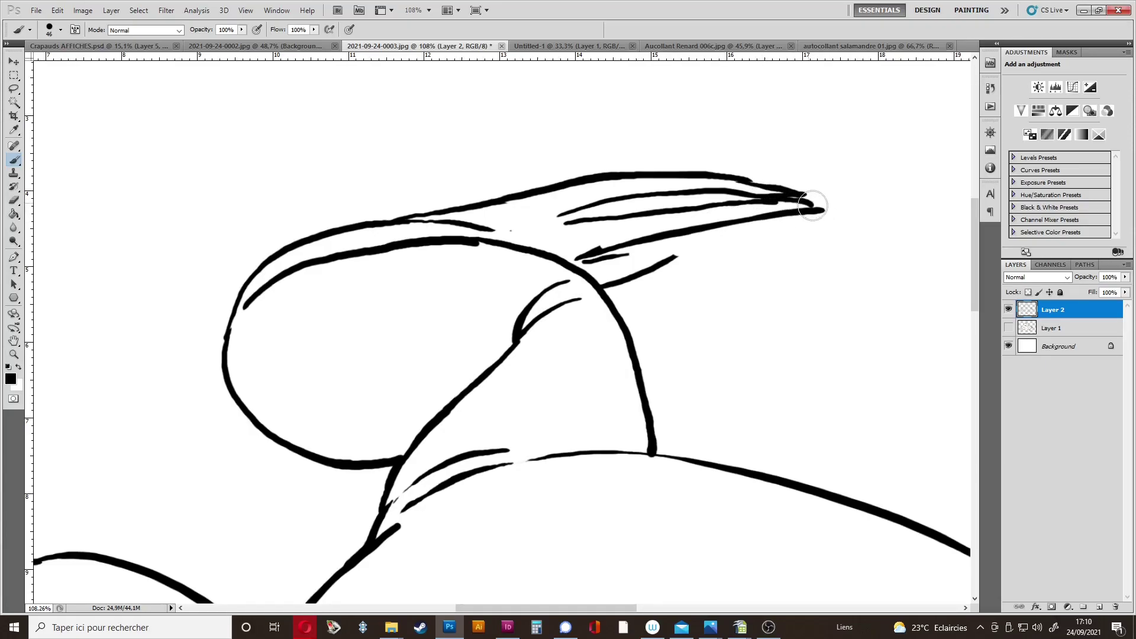
Ink the far hind foot's lowest toe, extending its lower edge outward and closing it in a pointed tip.
drag(613, 256, 790, 216)
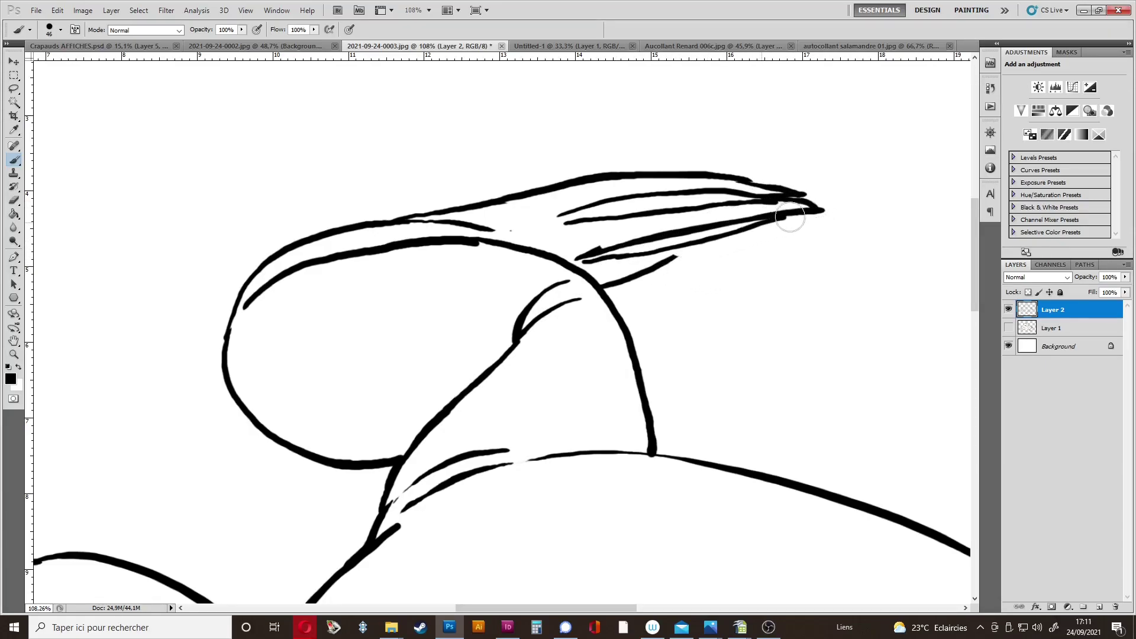
key(e)
mouse_move(656, 276)
mouse_down()
mouse_move(684, 259)
mouse_move(601, 288)
mouse_move(842, 225)
mouse_up()
key(b)
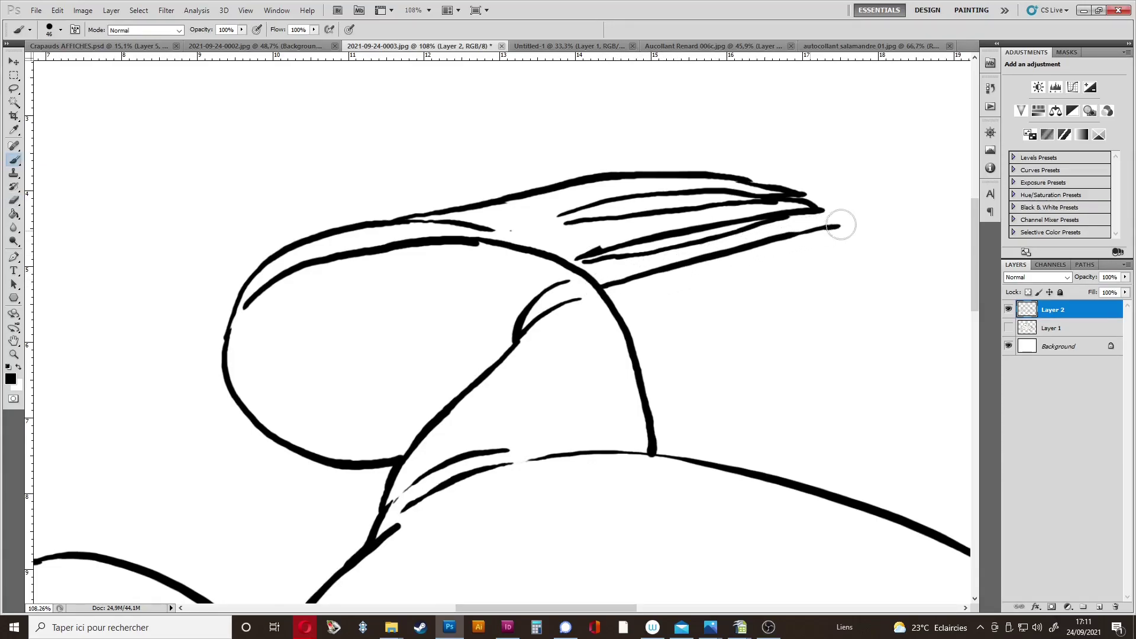
drag(772, 213, 841, 226)
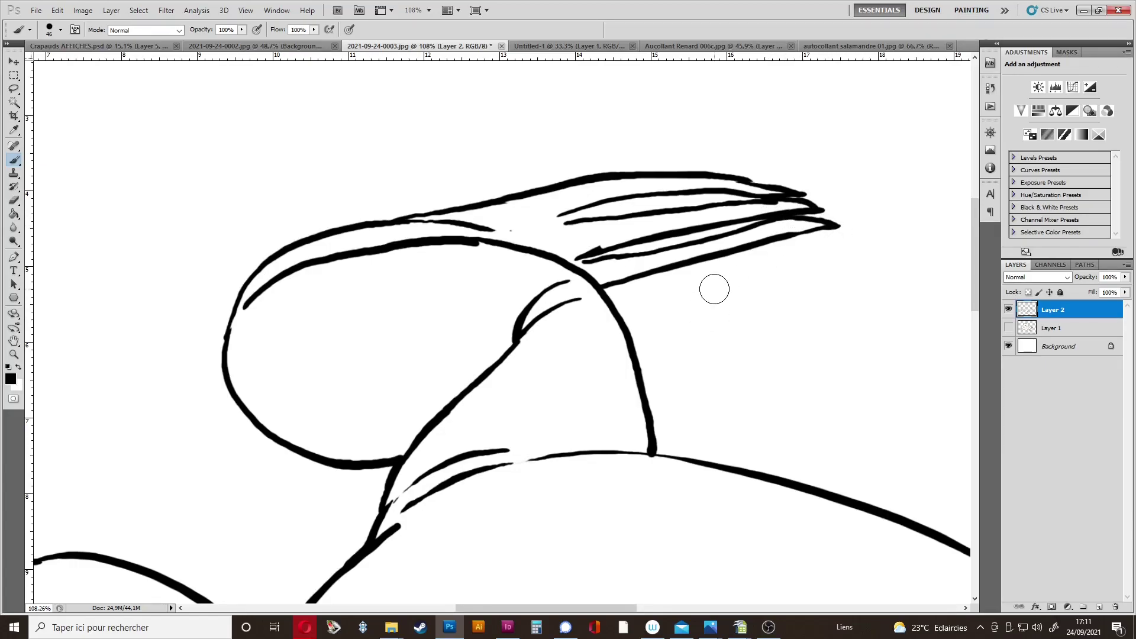
Erase the crowded inner lines where the far hind foot's toes converge near their tips.
scroll(712, 288, down, 8)
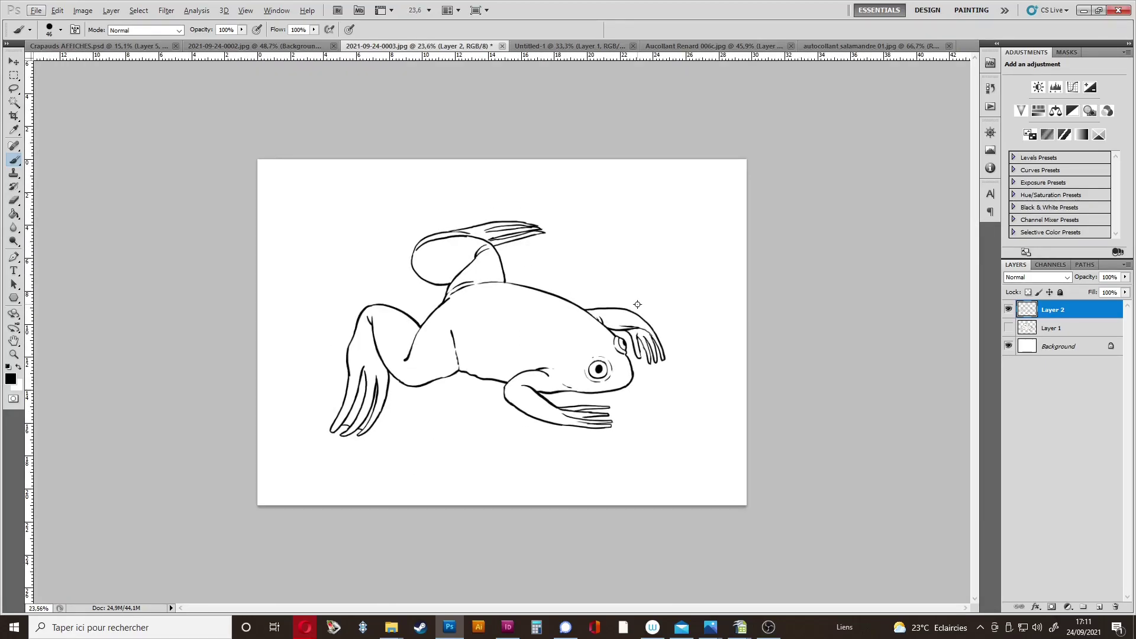
scroll(552, 204, up, 10)
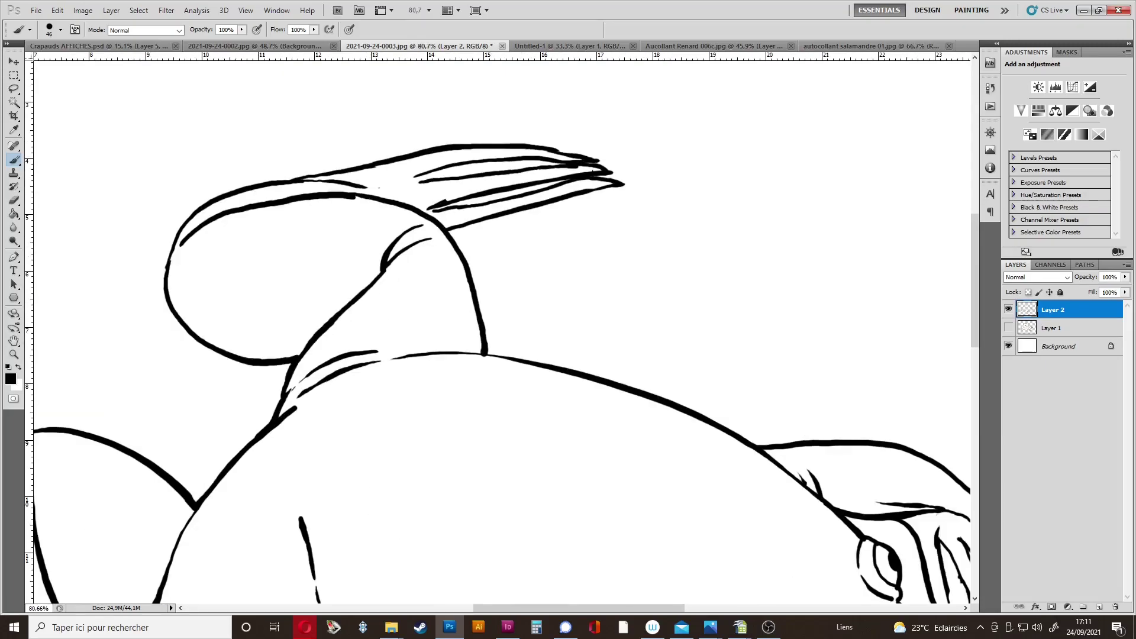
key(e)
mouse_move(568, 189)
mouse_down()
mouse_move(537, 163)
mouse_move(567, 169)
mouse_move(579, 187)
mouse_move(509, 170)
mouse_move(510, 205)
mouse_move(507, 177)
mouse_move(551, 155)
mouse_move(591, 185)
mouse_up()
Ink thinner, separated toe edges up to the far hind foot's tips and clean up the thick overlap on the middle toe.
key(b)
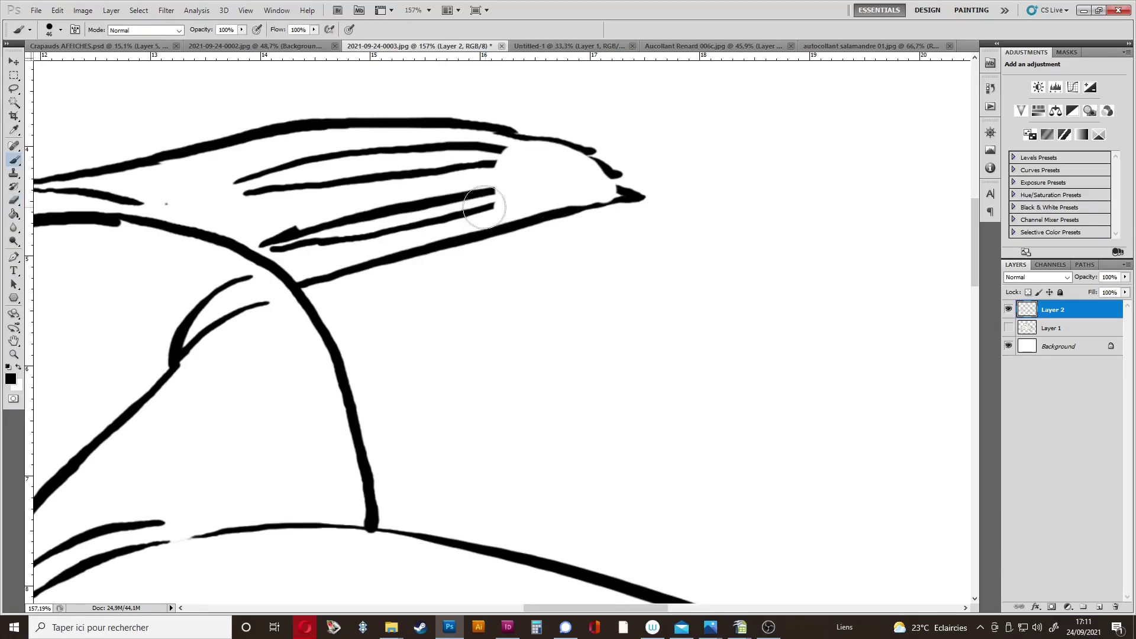
mouse_move(476, 208)
mouse_down()
mouse_move(586, 188)
mouse_move(636, 195)
mouse_move(520, 177)
mouse_move(603, 176)
mouse_up()
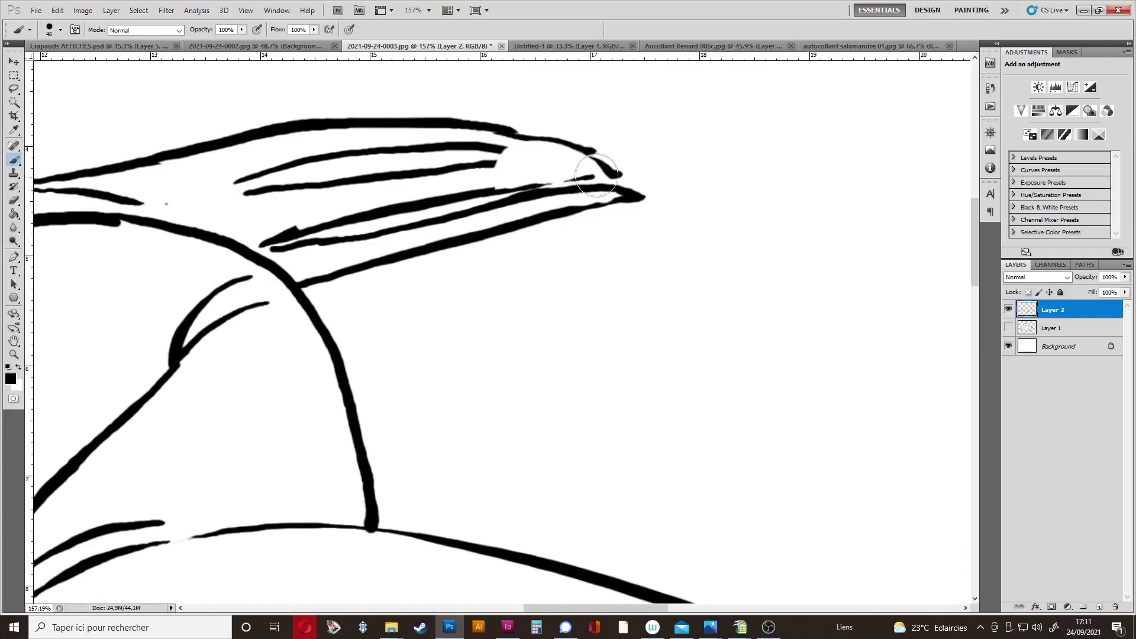
drag(469, 166, 604, 158)
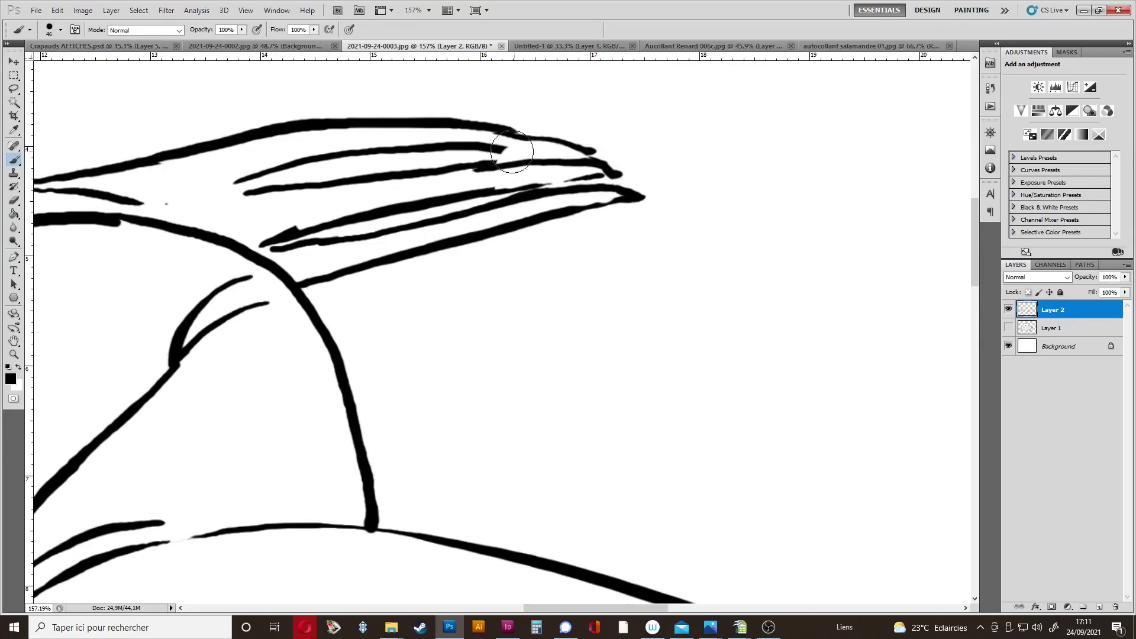
drag(492, 149, 591, 146)
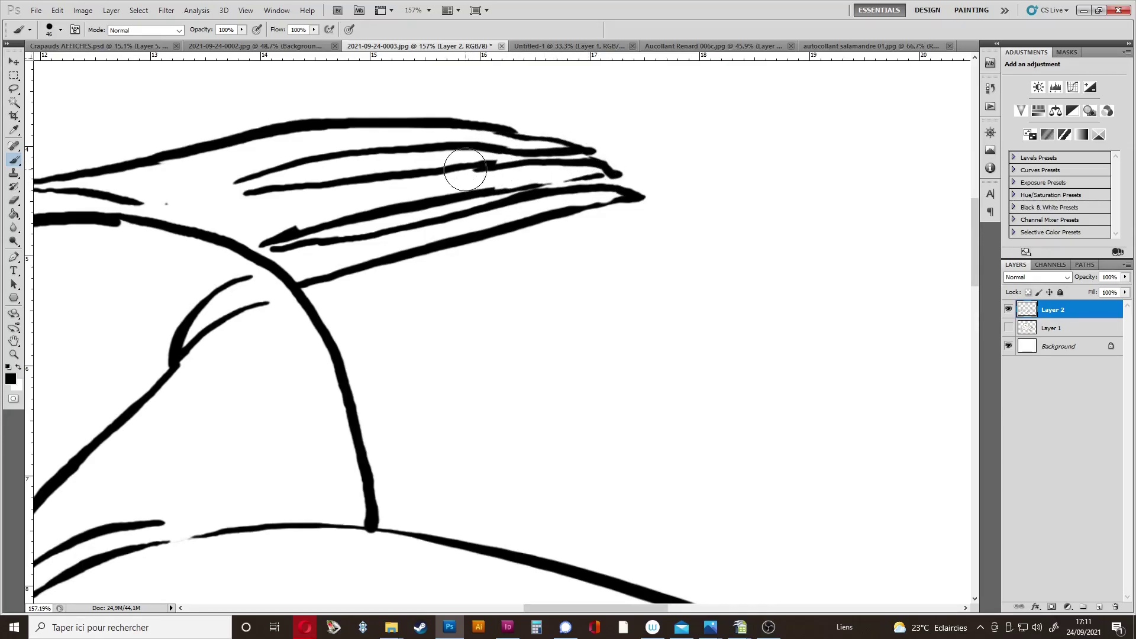
key(e)
drag(473, 167, 534, 164)
key(b)
mouse_move(479, 190)
mouse_down()
mouse_move(610, 176)
mouse_move(552, 179)
mouse_move(588, 178)
mouse_move(566, 180)
mouse_move(548, 163)
mouse_move(584, 178)
mouse_up()
Check the whole frog outline at reduced size and make the Layer 1 sketch visible again.
scroll(584, 178, down, 6)
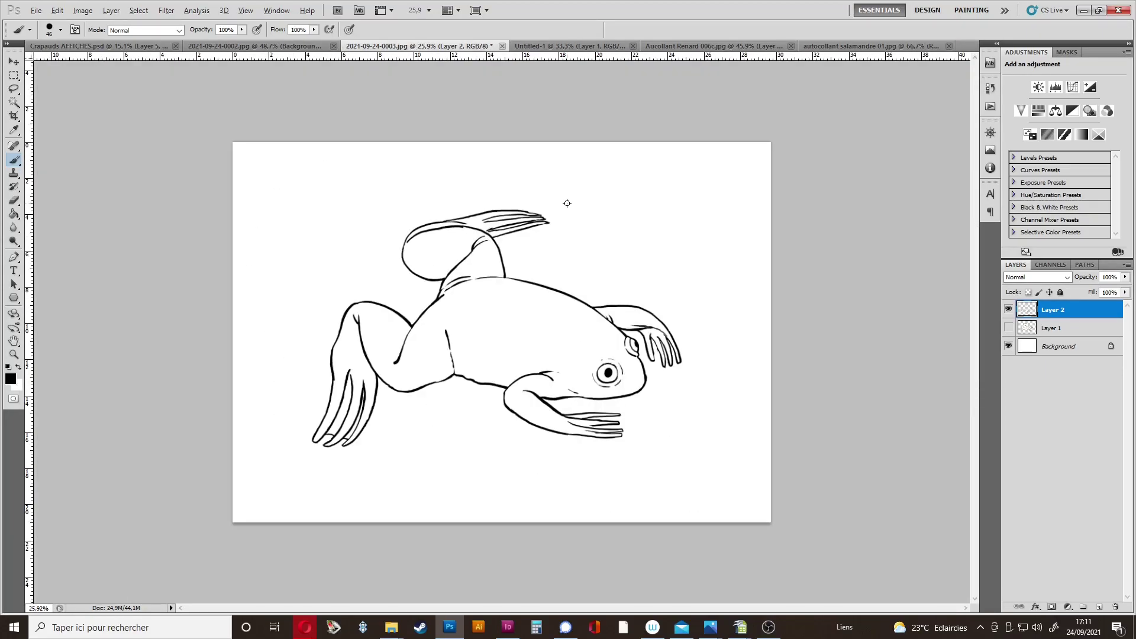
scroll(562, 203, down, 5)
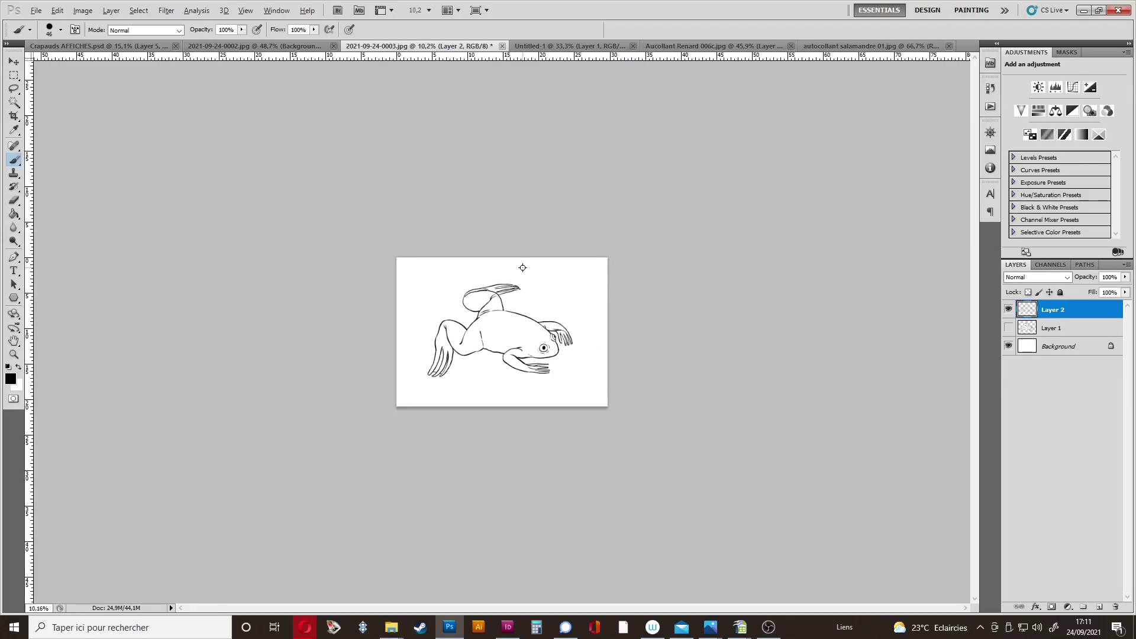
scroll(522, 267, down, 2)
scroll(523, 267, up, 4)
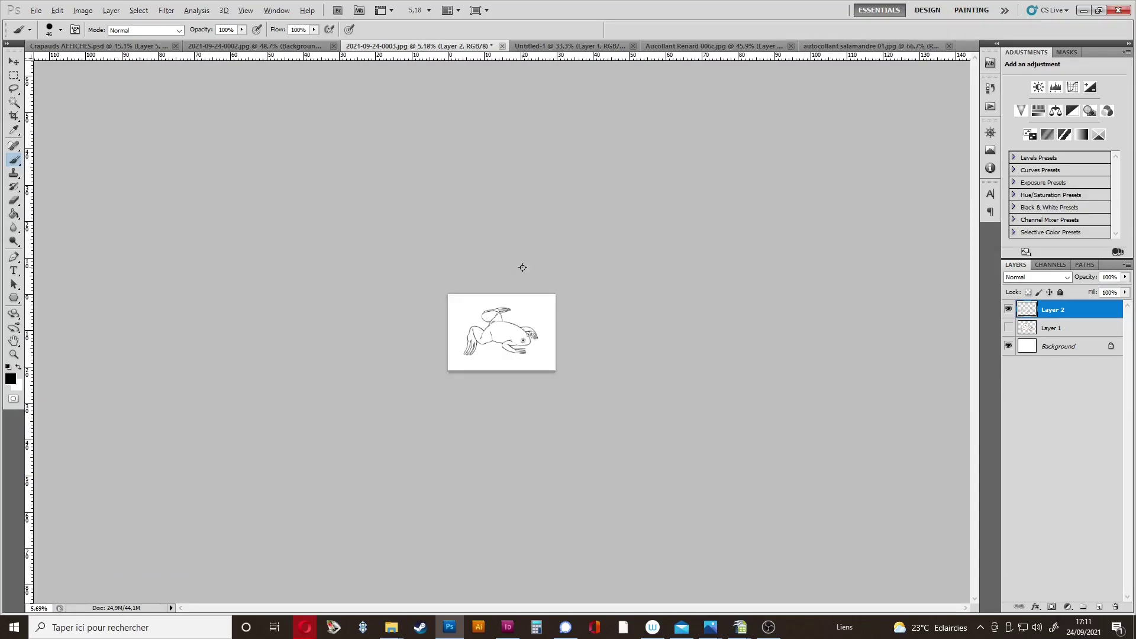
scroll(522, 267, up, 3)
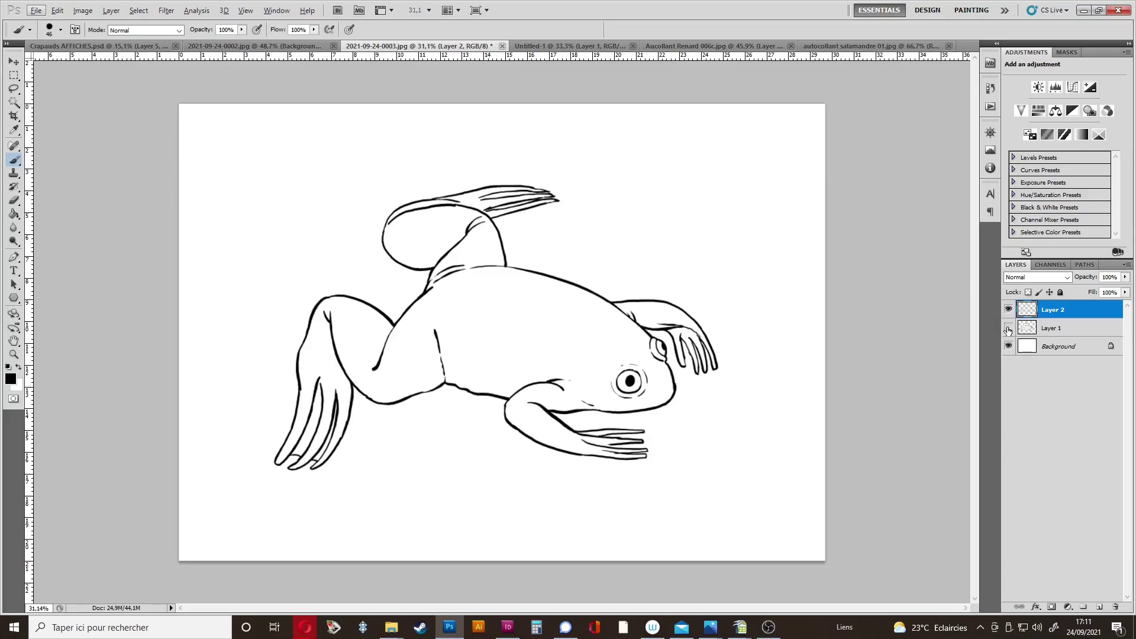
click(1009, 327)
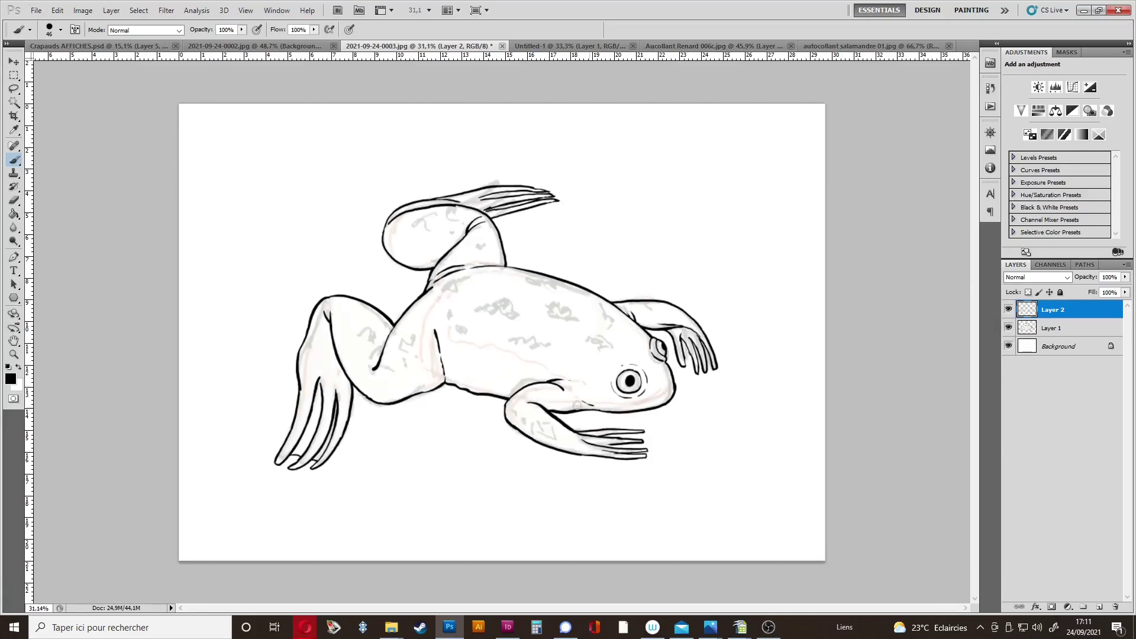
scroll(511, 395, up, 2)
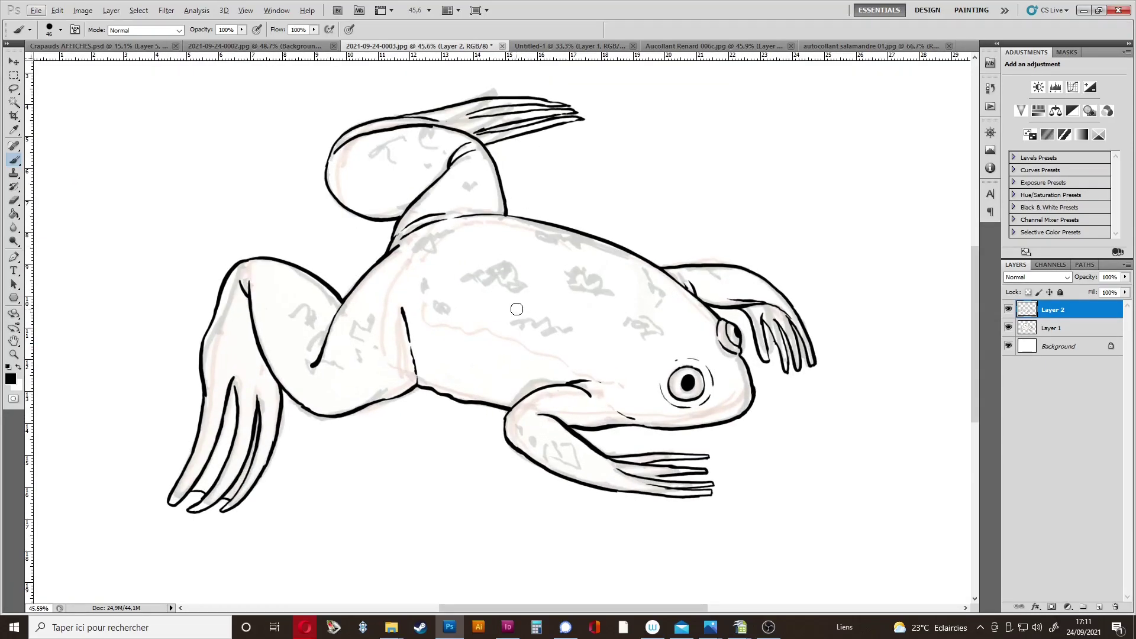
Paint overlapping dark blotches over the sketched spot on the middle of the back with the 46 px hard round brush at 100% hardness.
right_click(545, 300)
click(764, 391)
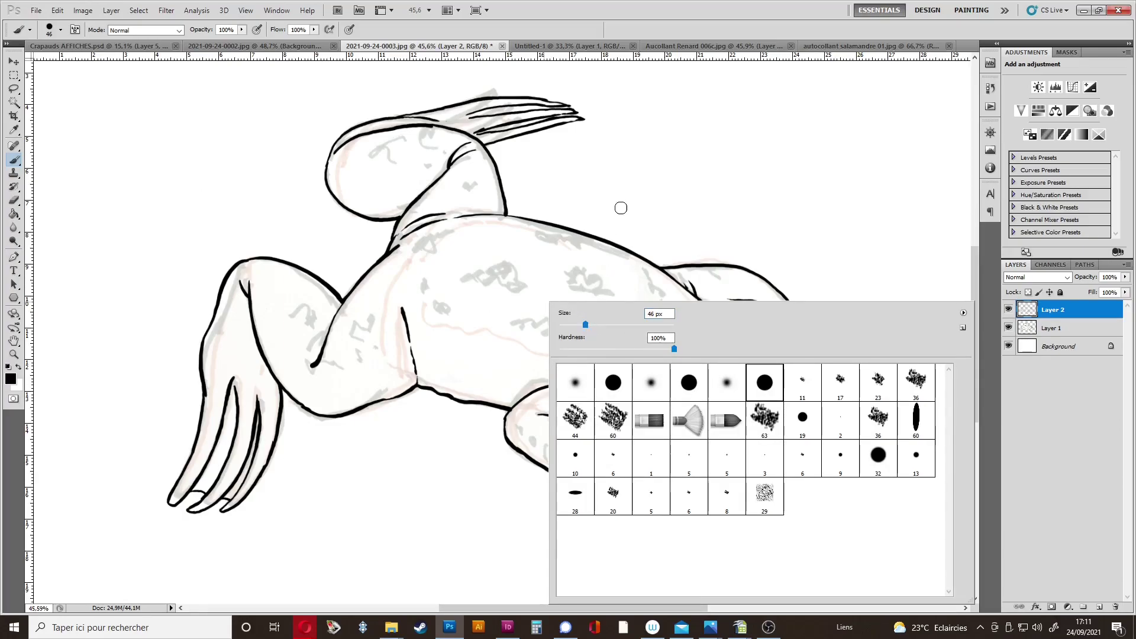
click(674, 28)
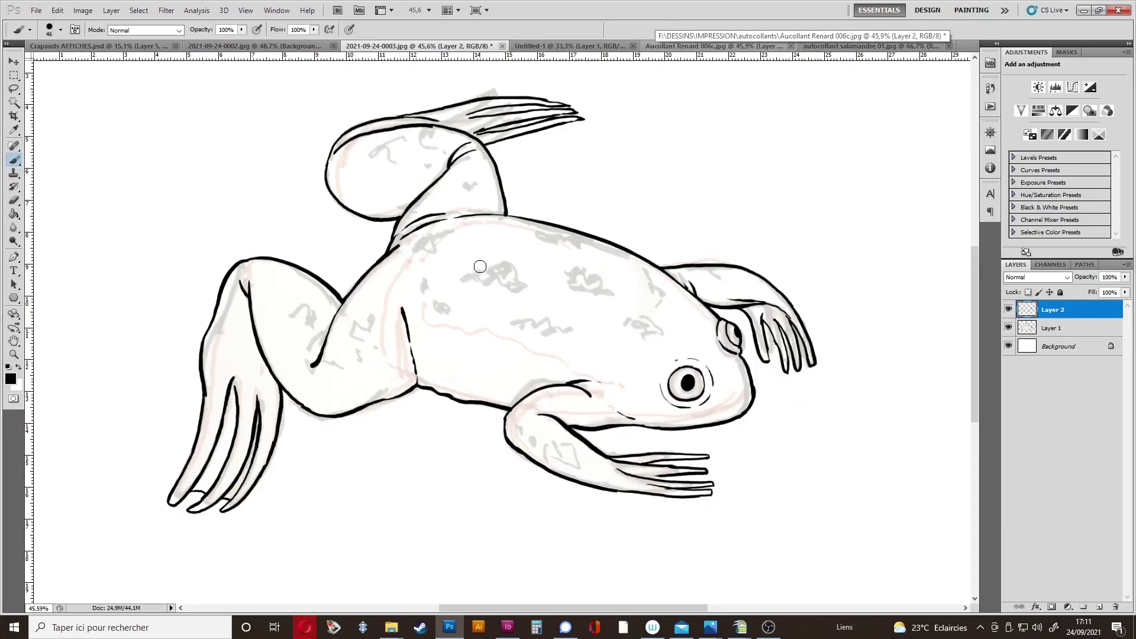
key(ctrl+space)
drag(479, 264, 504, 264)
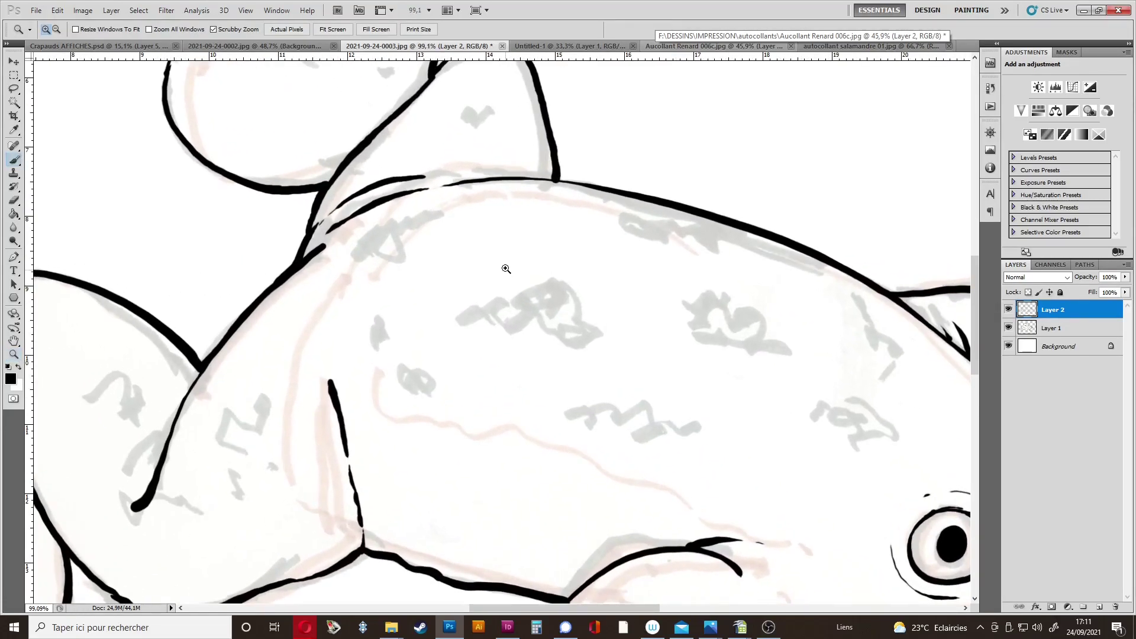
click(482, 316)
click(505, 292)
click(513, 326)
click(541, 309)
click(532, 287)
click(533, 338)
click(511, 264)
mouse_move(506, 293)
mouse_down()
mouse_move(467, 319)
mouse_move(535, 295)
mouse_move(570, 328)
mouse_up()
click(559, 283)
drag(562, 287, 589, 338)
Paint overlapping dark blotches over the sketched spot on the front half of the back.
mouse_move(692, 313)
mouse_down()
mouse_move(715, 307)
mouse_move(716, 329)
mouse_move(772, 338)
mouse_up()
click(775, 336)
click(713, 332)
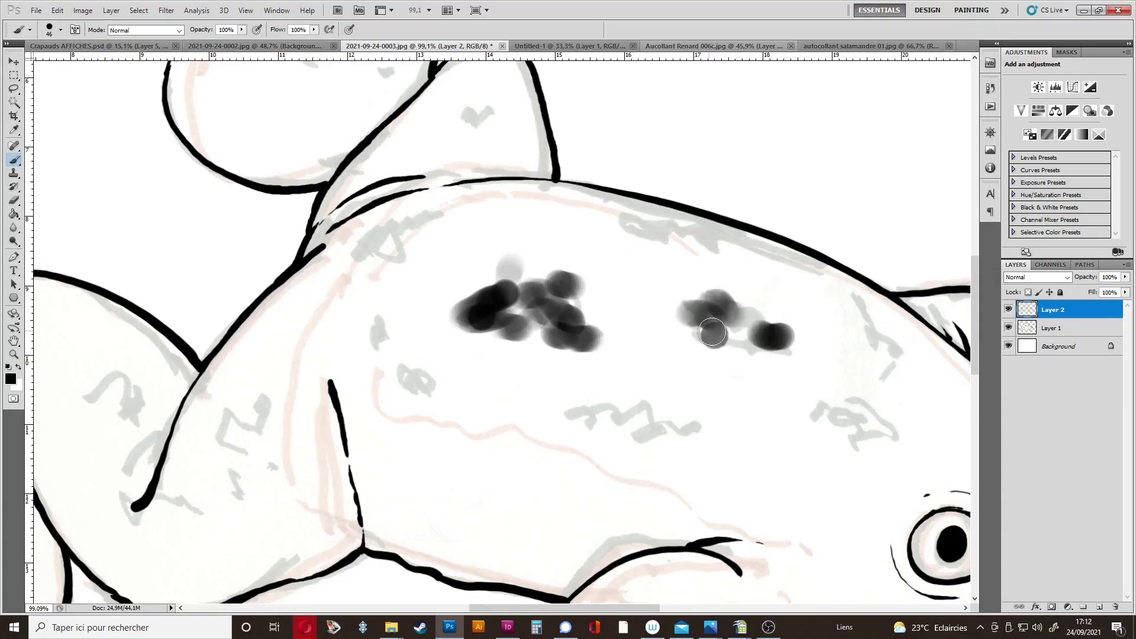
click(758, 314)
click(748, 354)
click(753, 356)
click(728, 334)
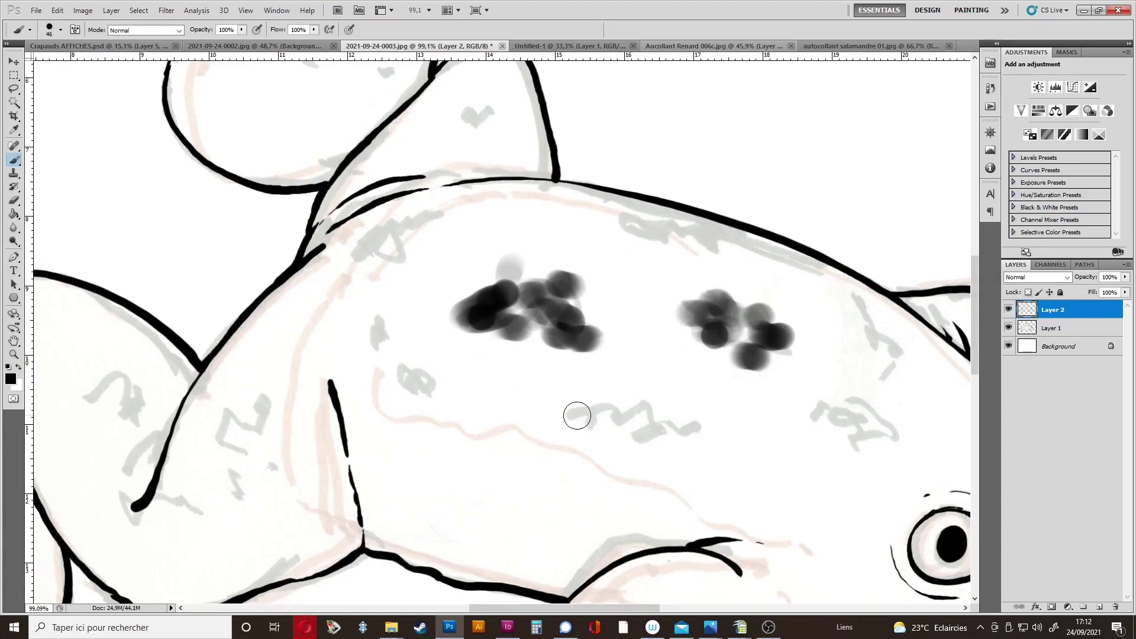
Paint dark blotches over the sketched spots on the lower flank and behind the eyes.
mouse_move(582, 409)
mouse_down()
mouse_move(654, 412)
mouse_move(629, 398)
mouse_move(680, 414)
mouse_move(577, 407)
mouse_up()
right_click(660, 420)
click(865, 389)
mouse_move(812, 396)
mouse_down()
mouse_move(869, 424)
mouse_move(893, 419)
mouse_up()
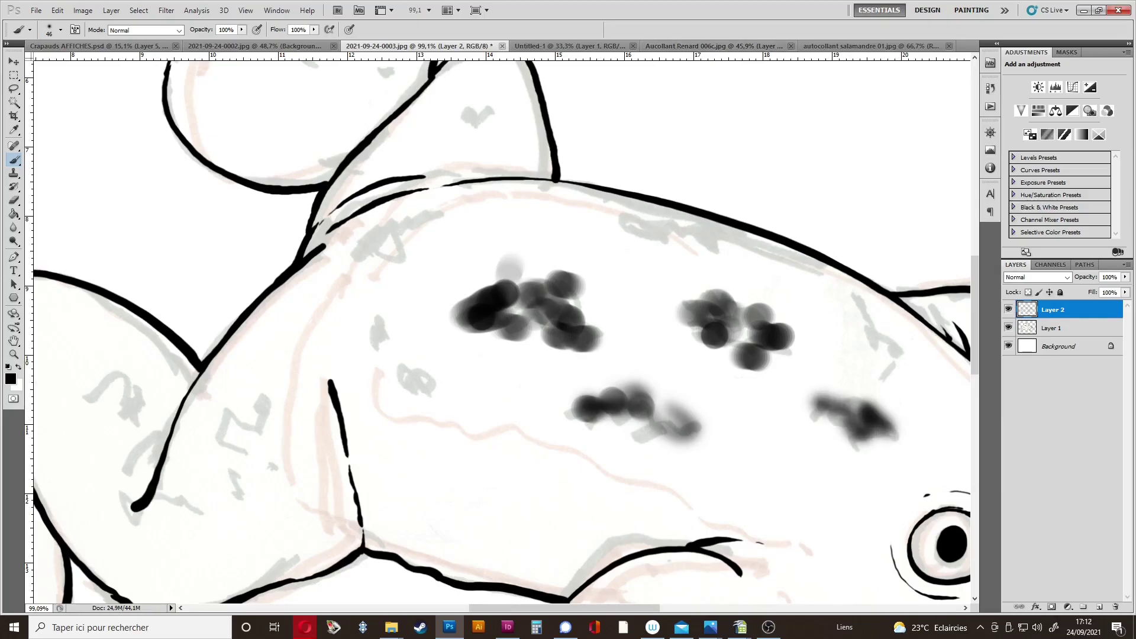
Hide the Layer 1 sketch and check the painted blotches against the inked outline.
scroll(838, 326, down, 6)
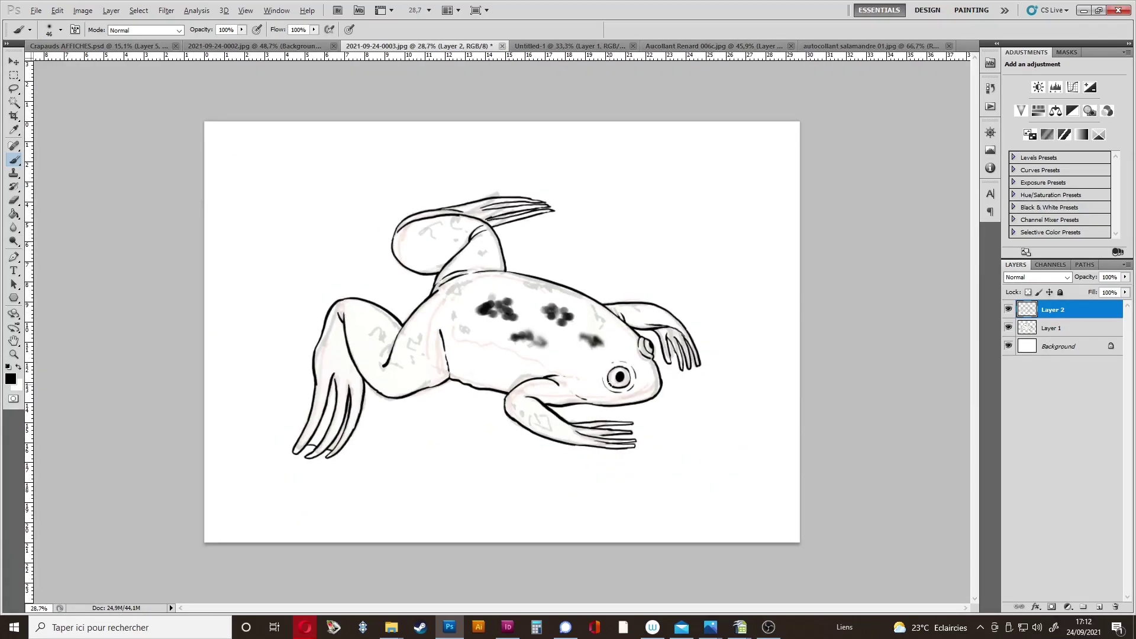
click(1009, 328)
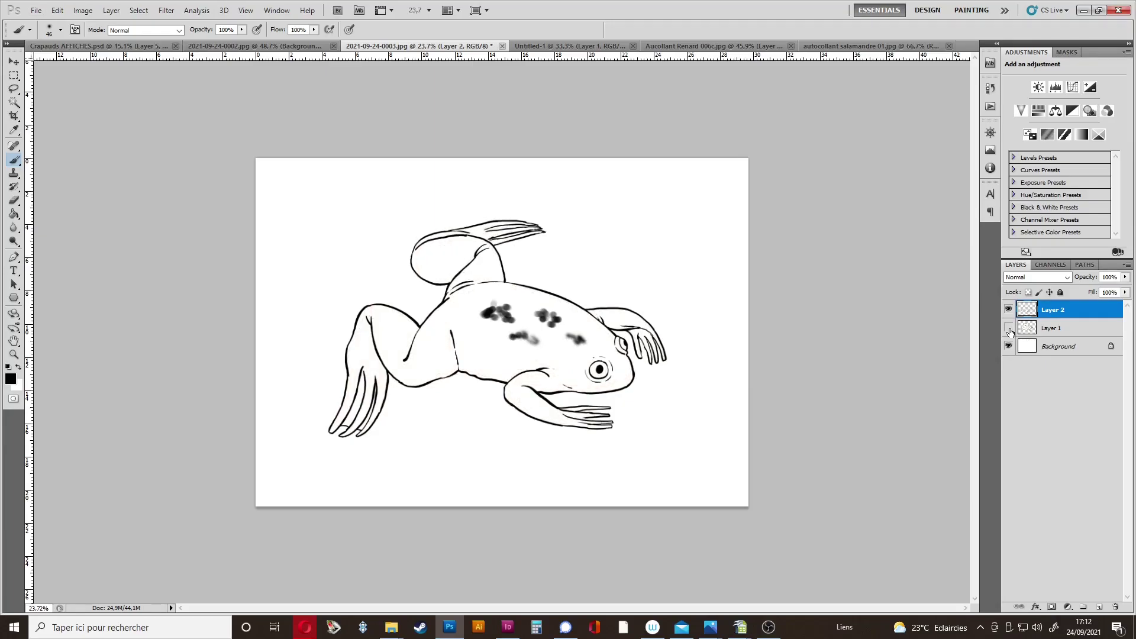
alt+click(1010, 332)
alt+click(1009, 332)
scroll(546, 329, up, 2)
scroll(546, 329, up, 4)
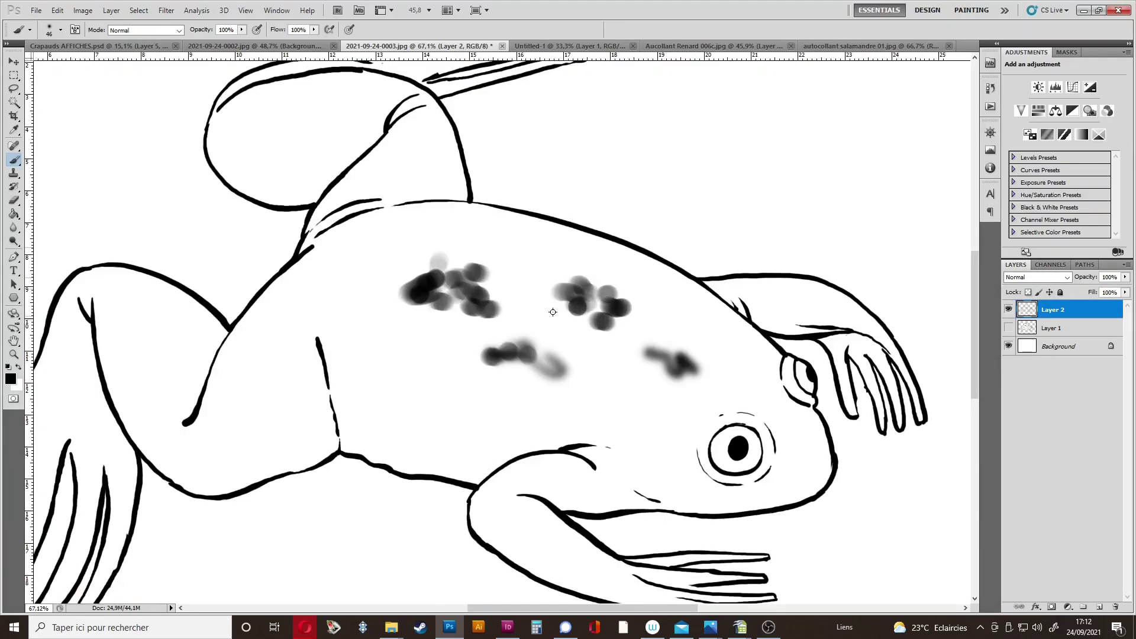
Erase all the dark blotches from the back with a 91 px hard eraser and show the Layer 1 sketch again.
key(e)
right_click(425, 285)
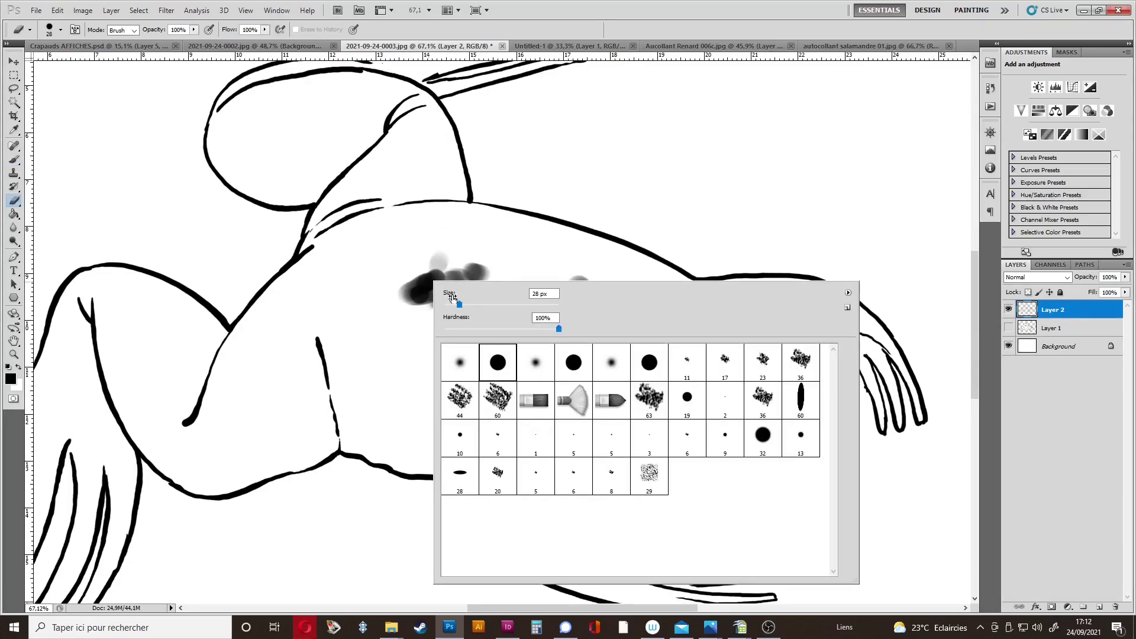
mouse_move(419, 289)
mouse_down()
mouse_move(412, 329)
mouse_move(450, 337)
mouse_move(506, 322)
mouse_move(570, 279)
mouse_move(629, 301)
mouse_move(621, 365)
mouse_move(692, 379)
mouse_move(728, 349)
mouse_up()
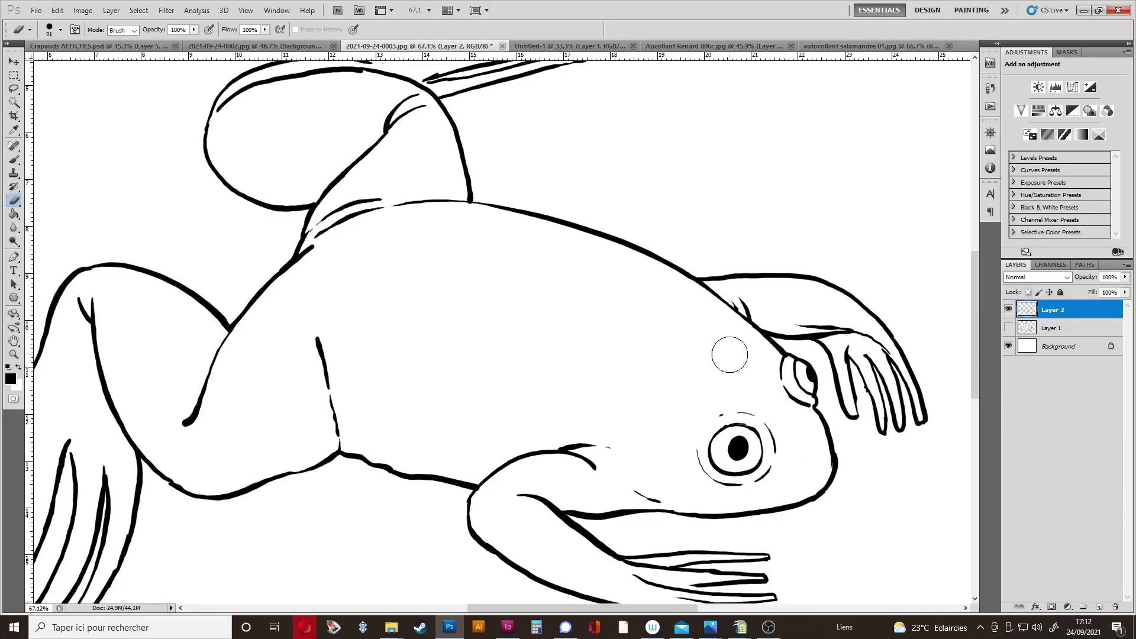
click(1008, 328)
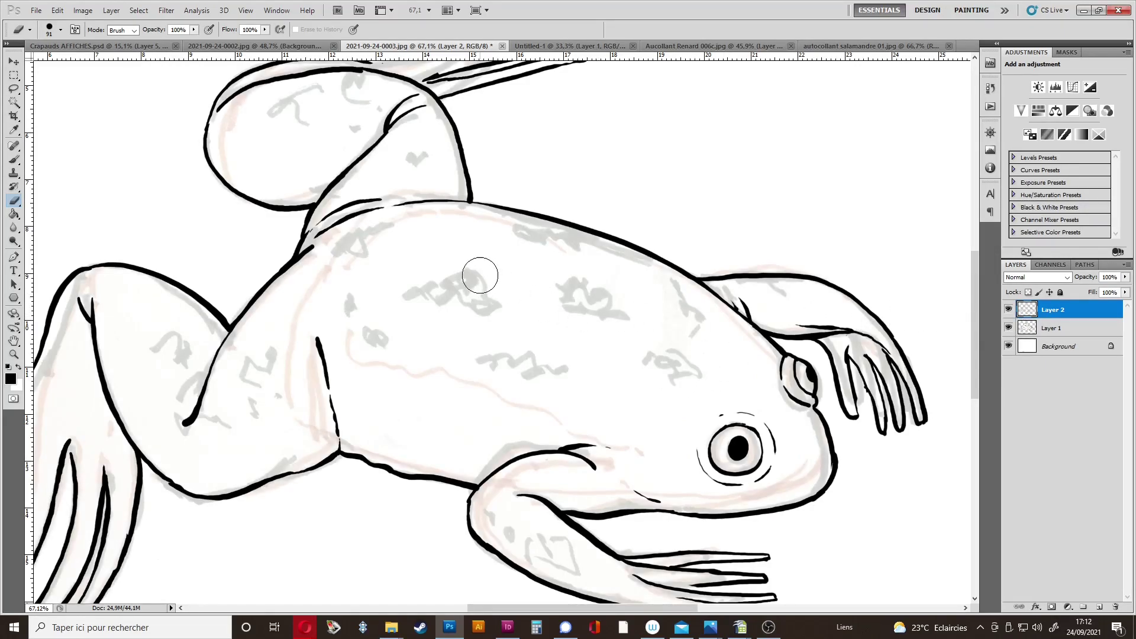
Set the brush to a 23 px hard round at 100% hardness and the foreground colour to grey #8e8e8e.
key(z)
drag(461, 260, 482, 271)
key(b)
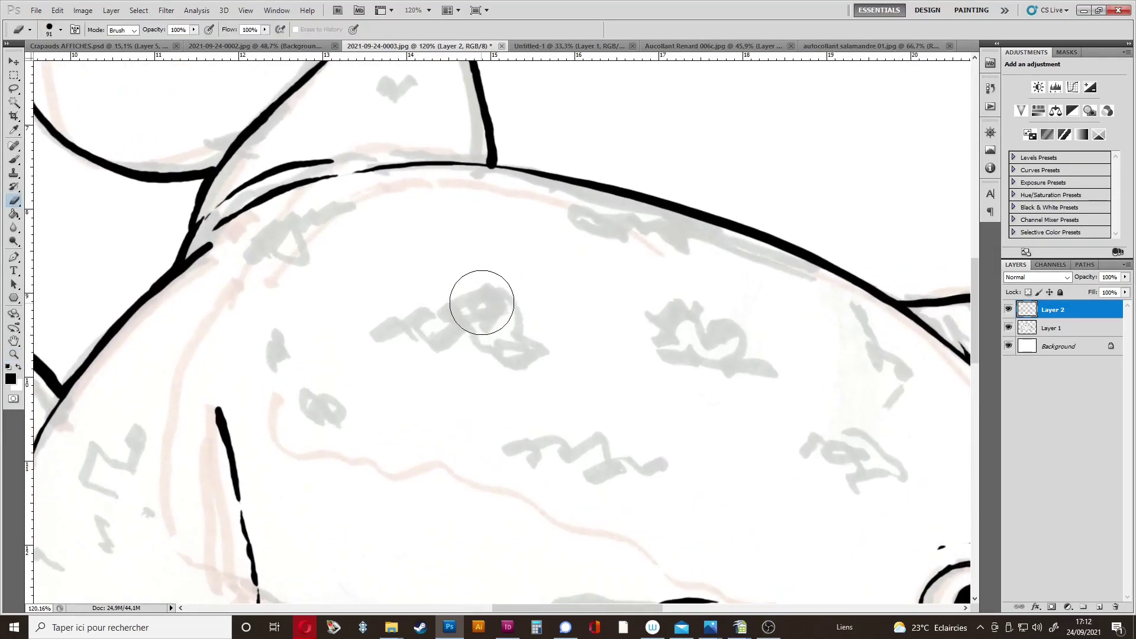
right_click(479, 297)
click(622, 378)
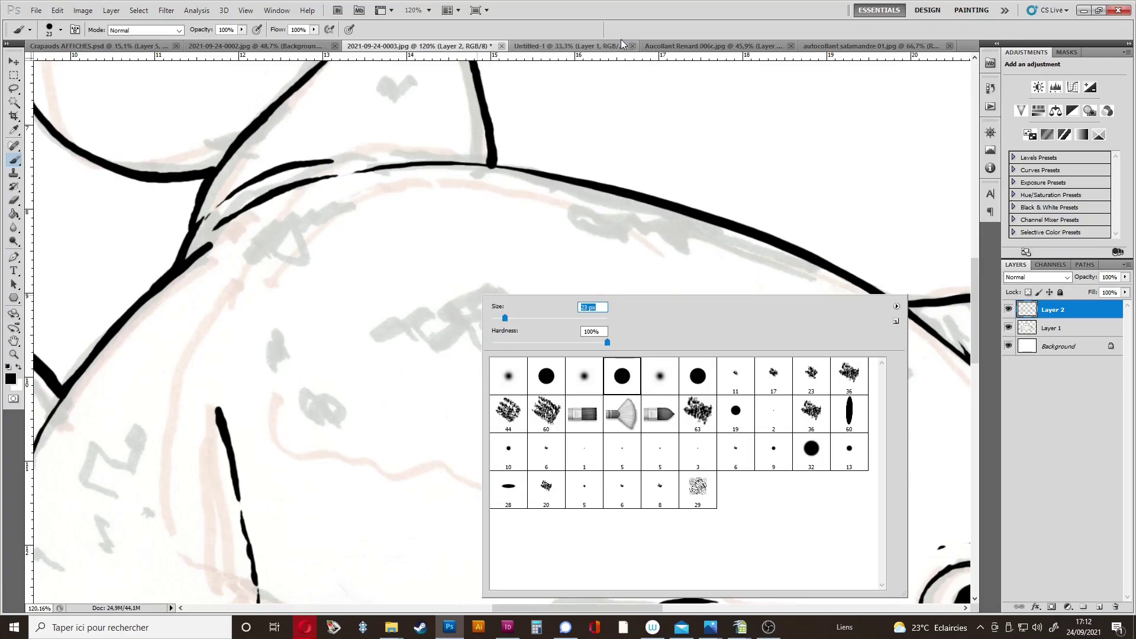
key(Return)
click(14, 378)
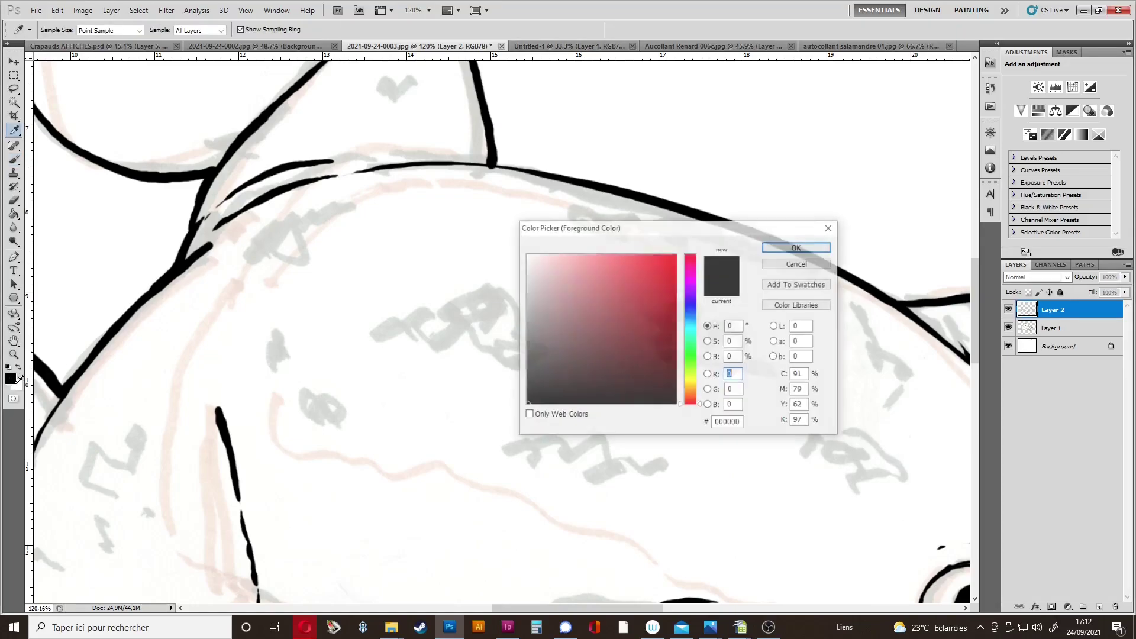
drag(537, 296, 515, 322)
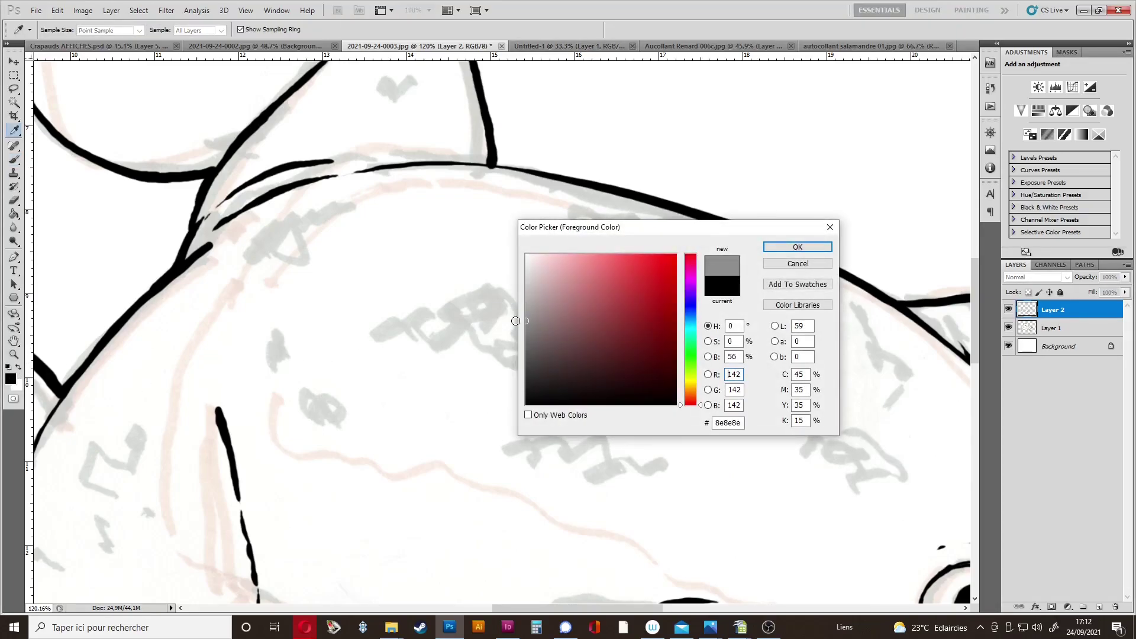
click(797, 247)
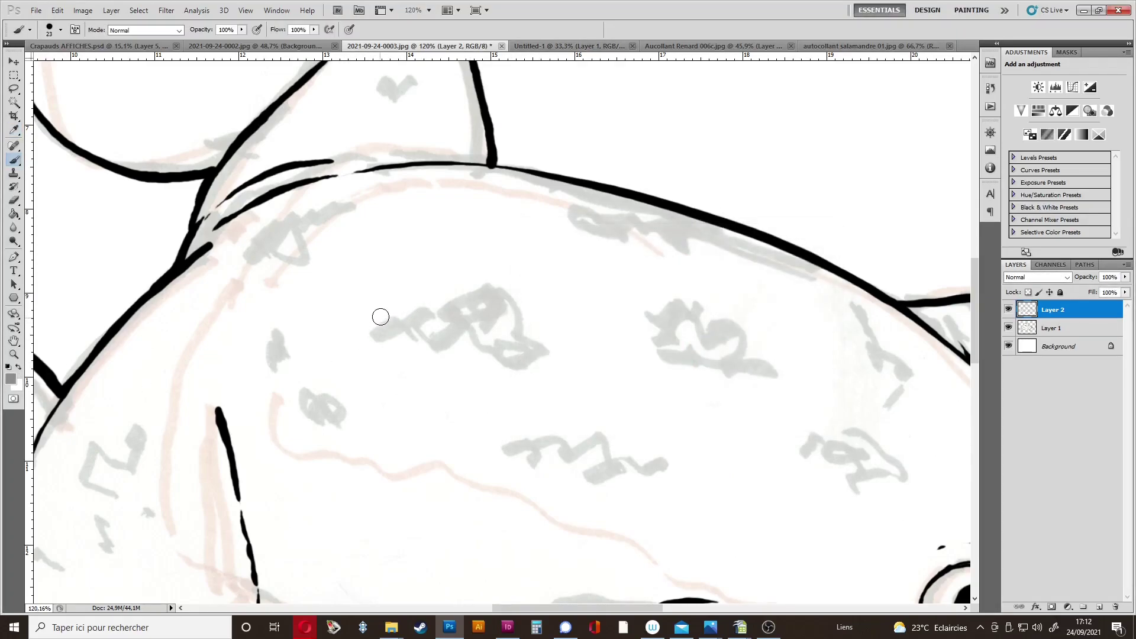
Trace lumpy grey outlines around the sketched spots on the middle, rear and front of the back and on the lower flank.
mouse_move(392, 314)
mouse_down()
mouse_move(368, 349)
mouse_move(396, 349)
mouse_move(416, 313)
mouse_move(390, 307)
mouse_move(418, 302)
mouse_move(436, 318)
mouse_move(415, 339)
mouse_move(423, 352)
mouse_move(460, 351)
mouse_move(457, 316)
mouse_move(439, 323)
mouse_move(451, 300)
mouse_move(464, 310)
mouse_move(426, 310)
mouse_move(429, 333)
mouse_move(485, 308)
mouse_move(468, 305)
mouse_move(486, 291)
mouse_move(508, 294)
mouse_move(492, 316)
mouse_move(510, 307)
mouse_move(521, 333)
mouse_move(464, 344)
mouse_move(463, 321)
mouse_move(484, 355)
mouse_move(520, 334)
mouse_move(530, 342)
mouse_move(512, 349)
mouse_move(532, 364)
mouse_move(527, 344)
mouse_move(551, 350)
mouse_up()
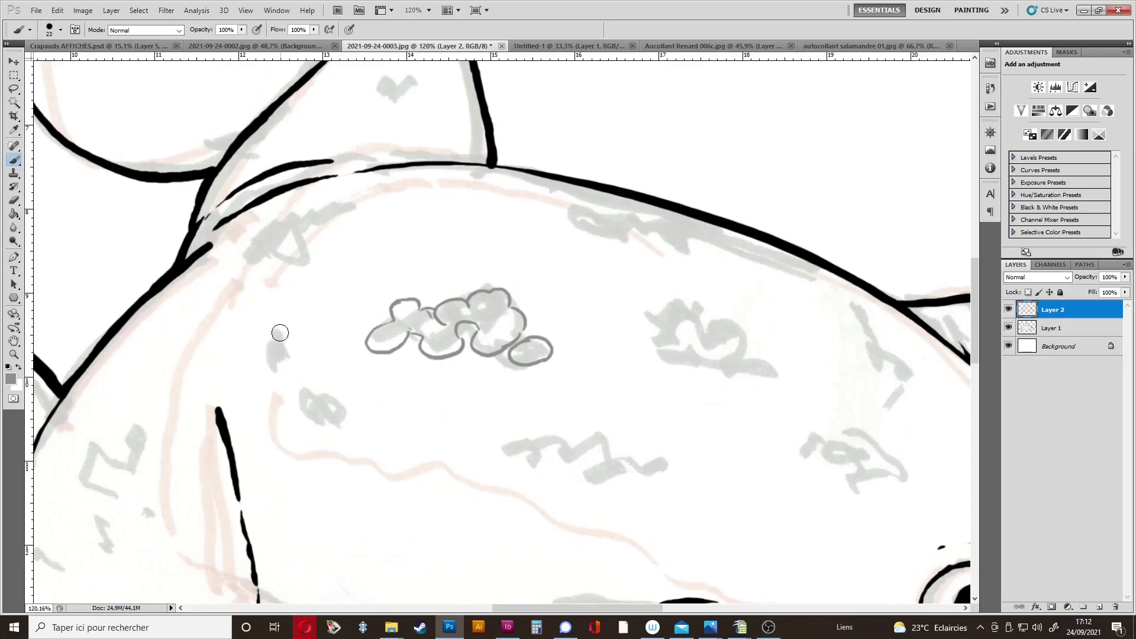
mouse_move(277, 335)
mouse_down()
mouse_move(258, 389)
mouse_move(272, 358)
mouse_move(312, 338)
mouse_move(270, 339)
mouse_move(302, 330)
mouse_move(306, 408)
mouse_move(316, 386)
mouse_move(337, 398)
mouse_move(314, 440)
mouse_move(348, 423)
mouse_move(312, 406)
mouse_up()
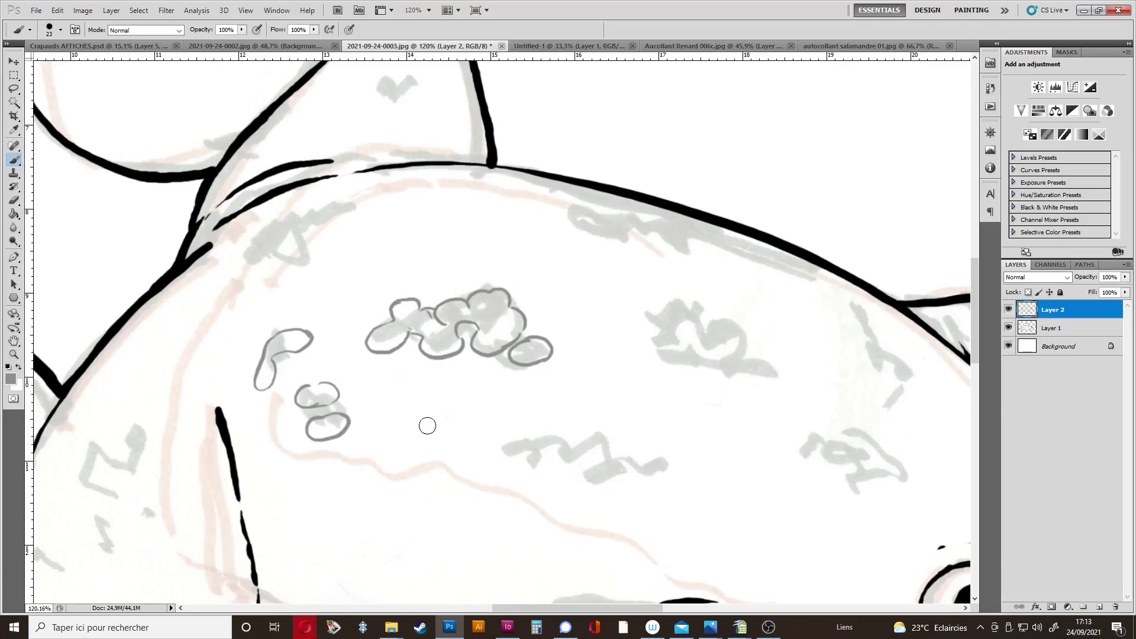
scroll(454, 446, down, 3)
scroll(317, 408, right, 5)
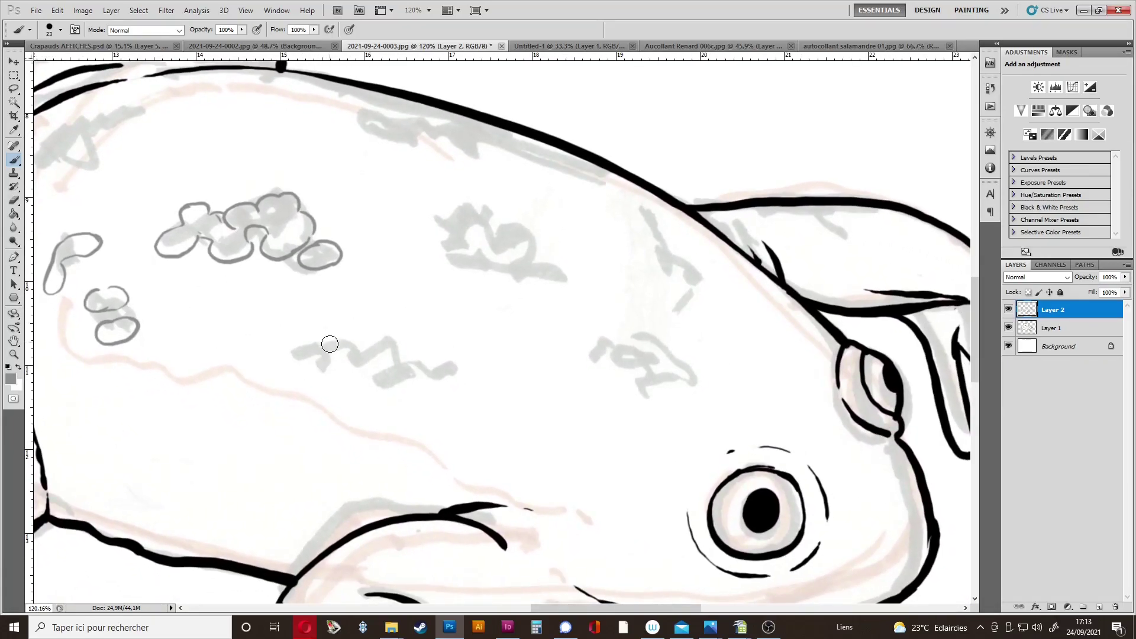
mouse_move(346, 339)
mouse_down()
mouse_move(324, 367)
mouse_move(339, 379)
mouse_move(384, 332)
mouse_move(398, 352)
mouse_move(367, 357)
mouse_move(391, 358)
mouse_move(371, 393)
mouse_move(421, 367)
mouse_move(426, 385)
mouse_move(449, 364)
mouse_move(429, 363)
mouse_move(458, 372)
mouse_up()
mouse_move(434, 242)
mouse_down()
mouse_move(470, 237)
mouse_move(431, 220)
mouse_move(478, 202)
mouse_move(469, 230)
mouse_move(505, 213)
mouse_move(518, 232)
mouse_move(489, 237)
mouse_move(522, 236)
mouse_up()
mouse_move(477, 267)
mouse_down()
mouse_move(535, 278)
mouse_move(537, 255)
mouse_move(521, 256)
mouse_move(537, 276)
mouse_up()
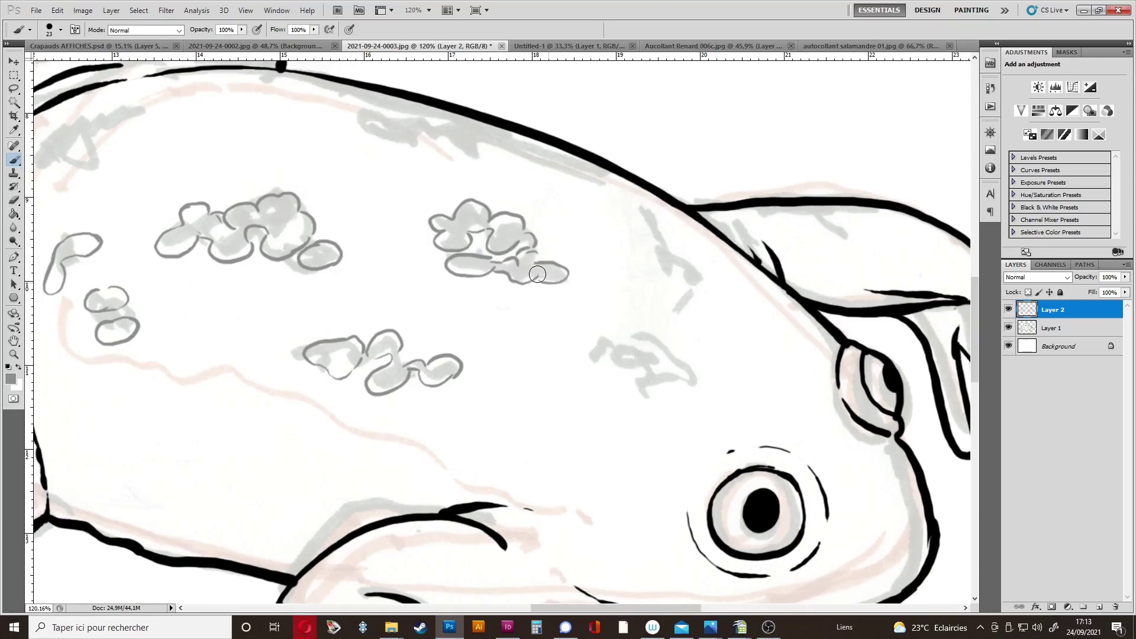
Outline the sketched spot behind the eyes in grey and draw small rounded spots on the head and snout.
drag(626, 375, 528, 332)
mouse_move(515, 295)
mouse_down()
mouse_move(491, 315)
mouse_move(508, 296)
mouse_move(510, 307)
mouse_move(551, 315)
mouse_move(547, 301)
mouse_move(578, 304)
mouse_move(523, 311)
mouse_move(550, 331)
mouse_move(537, 338)
mouse_move(548, 353)
mouse_move(580, 329)
mouse_move(559, 326)
mouse_move(581, 317)
mouse_move(592, 322)
mouse_move(583, 340)
mouse_move(561, 342)
mouse_move(591, 348)
mouse_move(605, 330)
mouse_move(582, 360)
mouse_up()
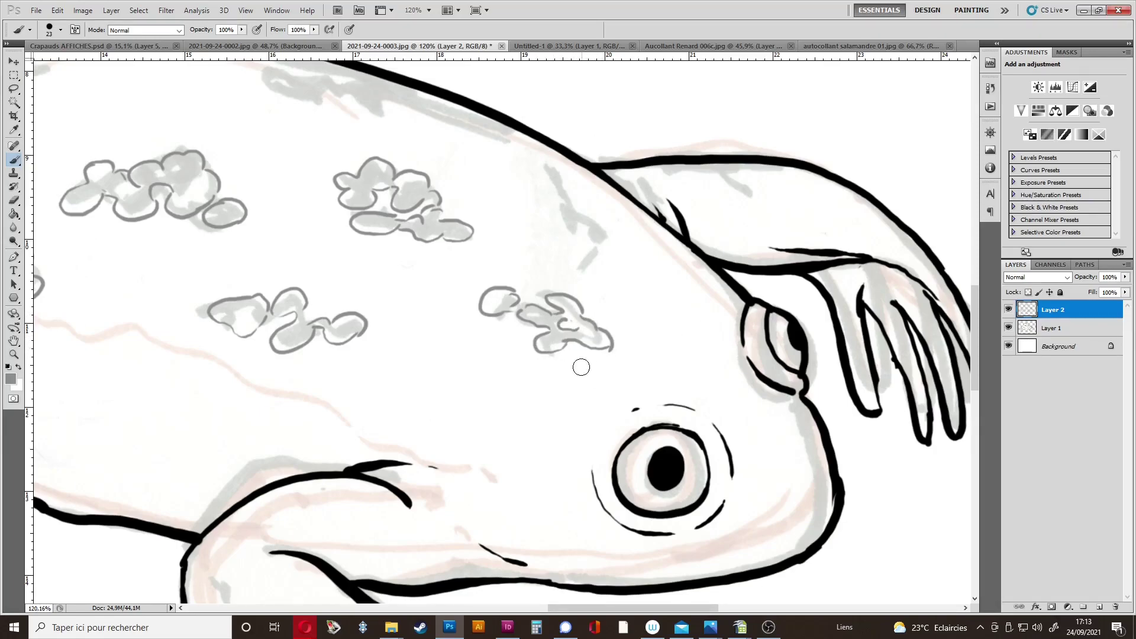
scroll(581, 360, down, 2)
mouse_move(425, 321)
mouse_down()
mouse_move(452, 324)
mouse_move(436, 310)
mouse_move(487, 317)
mouse_move(472, 341)
mouse_move(455, 332)
mouse_move(479, 349)
mouse_move(531, 344)
mouse_up()
mouse_move(585, 300)
mouse_down()
mouse_move(493, 344)
mouse_move(460, 340)
mouse_up()
mouse_move(547, 329)
mouse_down()
mouse_move(554, 347)
mouse_move(549, 331)
mouse_up()
mouse_move(583, 357)
mouse_down()
mouse_move(612, 414)
mouse_move(627, 403)
mouse_move(618, 427)
mouse_up()
scroll(603, 392, down, 2)
mouse_move(532, 443)
mouse_down()
mouse_move(813, 321)
mouse_move(823, 338)
mouse_up()
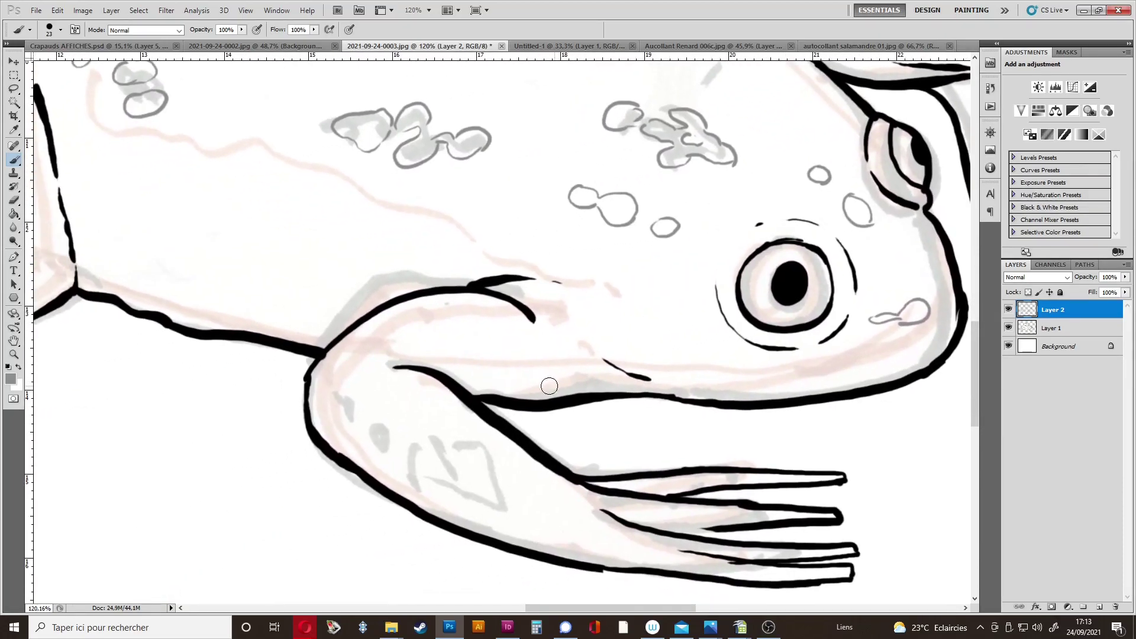
Outline the sketched spots on the near front leg as small rounded grey shapes.
mouse_move(404, 471)
mouse_down()
mouse_move(415, 439)
mouse_move(423, 494)
mouse_move(402, 477)
mouse_up()
mouse_move(376, 440)
mouse_down()
mouse_move(388, 455)
mouse_move(371, 435)
mouse_up()
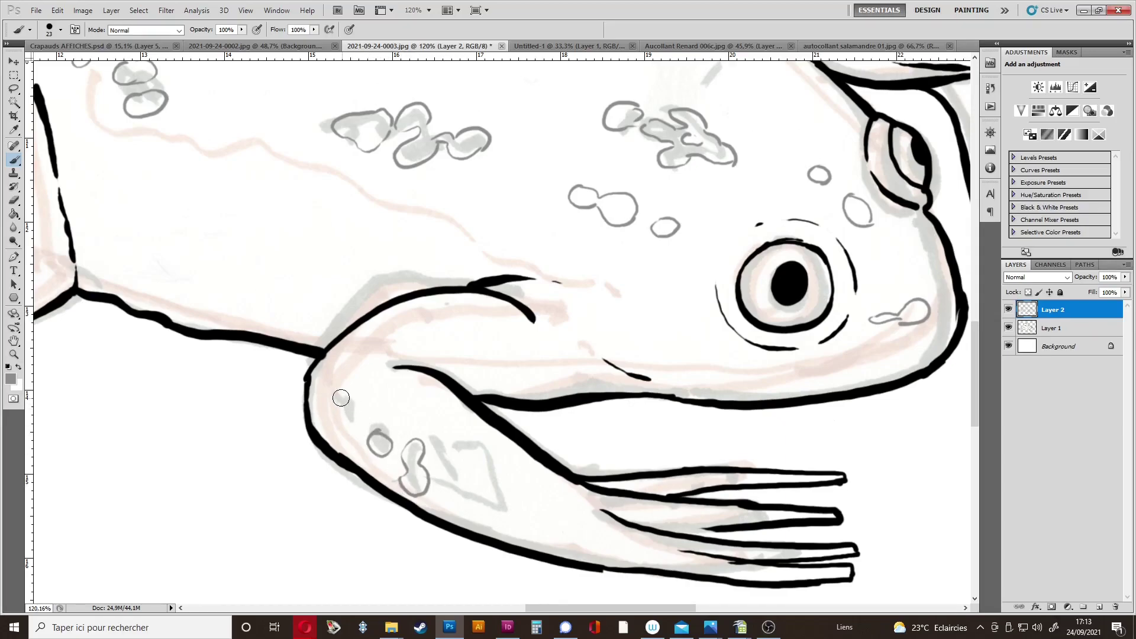
drag(342, 400, 362, 420)
mouse_move(446, 442)
mouse_down()
mouse_move(441, 462)
mouse_move(479, 445)
mouse_move(455, 461)
mouse_move(491, 473)
mouse_move(497, 497)
mouse_move(452, 508)
mouse_up()
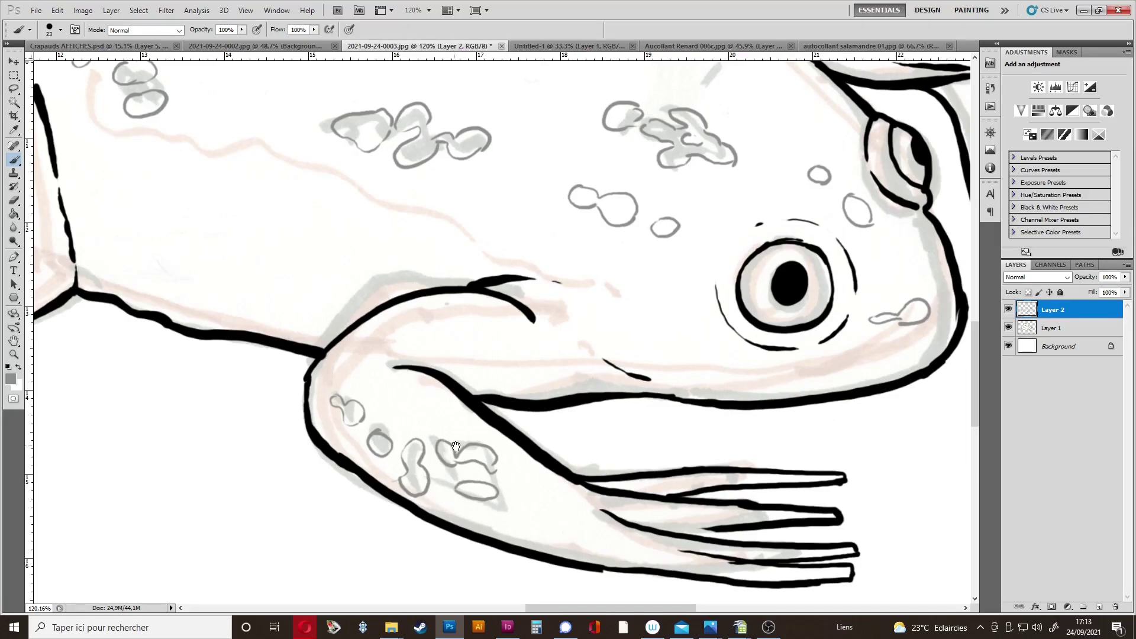
Draw grey outlines around the sketched spots on the near hind thigh, including the one beside the leg fold.
drag(455, 445, 608, 485)
mouse_move(118, 212)
mouse_down()
mouse_move(308, 352)
mouse_move(433, 352)
mouse_move(448, 318)
mouse_up()
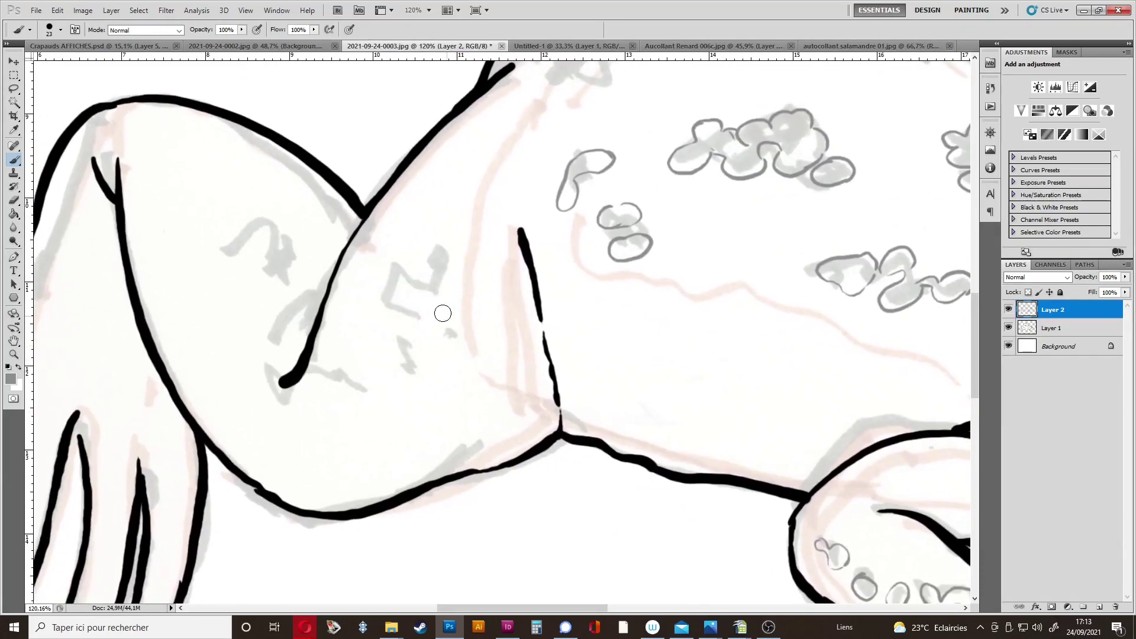
mouse_move(429, 246)
mouse_down()
mouse_move(423, 285)
mouse_move(438, 300)
mouse_move(450, 267)
mouse_move(436, 242)
mouse_up()
mouse_move(416, 283)
mouse_down()
mouse_move(388, 284)
mouse_move(375, 298)
mouse_move(394, 300)
mouse_move(414, 287)
mouse_up()
mouse_move(406, 333)
mouse_down()
mouse_move(399, 363)
mouse_move(419, 366)
mouse_move(405, 338)
mouse_move(457, 337)
mouse_up()
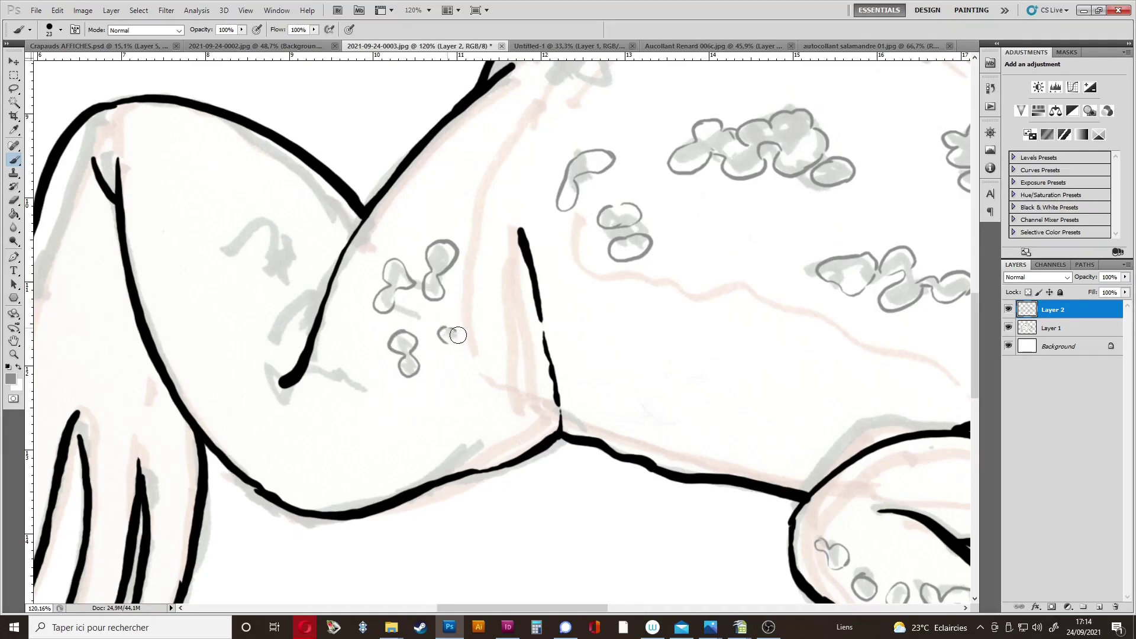
drag(409, 419, 415, 349)
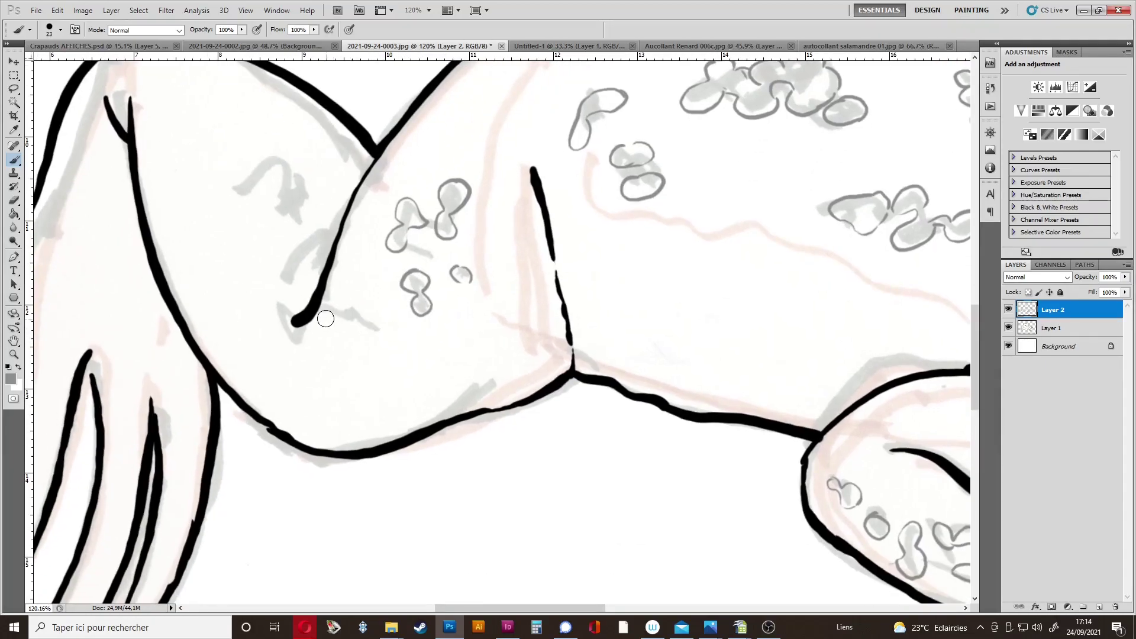
mouse_move(315, 306)
mouse_down()
mouse_move(355, 333)
mouse_move(333, 295)
mouse_move(358, 307)
mouse_move(365, 292)
mouse_move(387, 293)
mouse_move(365, 316)
mouse_move(385, 317)
mouse_move(357, 334)
mouse_up()
Outline the sketched spot on the near hind leg's lower segment and add two small ovals near the knee.
drag(260, 253, 412, 386)
mouse_move(390, 323)
mouse_down()
mouse_move(386, 351)
mouse_move(405, 328)
mouse_move(393, 320)
mouse_move(405, 295)
mouse_move(440, 288)
mouse_move(406, 324)
mouse_move(424, 316)
mouse_move(450, 350)
mouse_move(473, 332)
mouse_move(443, 298)
mouse_move(444, 311)
mouse_move(464, 303)
mouse_move(476, 321)
mouse_move(432, 302)
mouse_move(485, 336)
mouse_up()
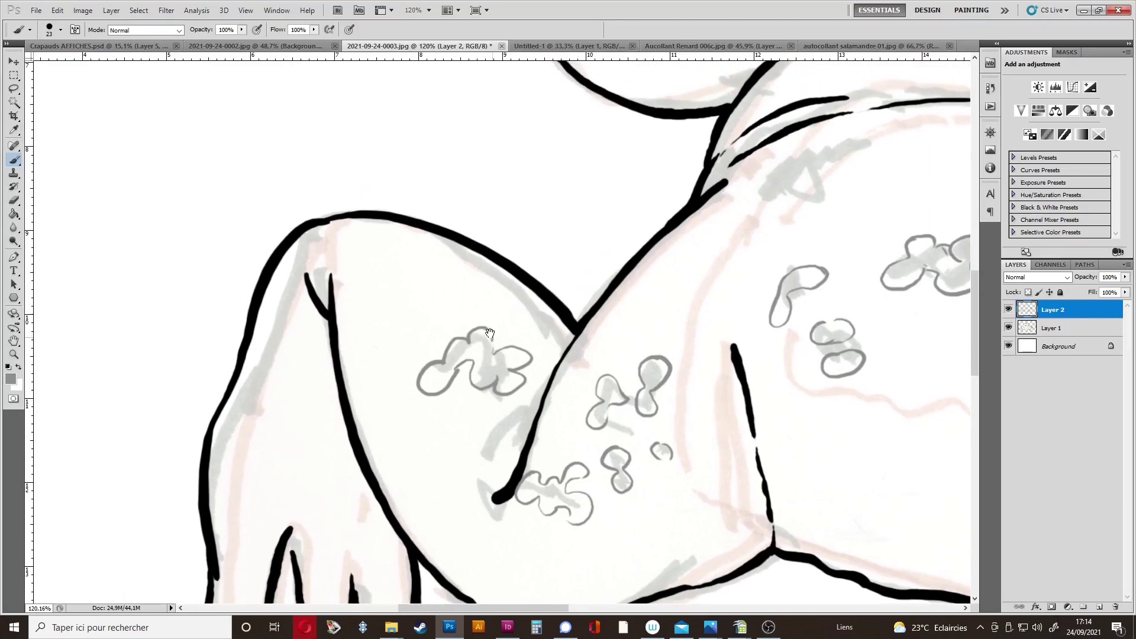
mouse_move(415, 257)
mouse_down()
mouse_move(390, 267)
mouse_move(458, 268)
mouse_up()
Draw rounded grey spot outlines on the near hind foot, from the ankle down to the base of the toes.
mouse_move(349, 357)
mouse_down()
mouse_move(367, 367)
mouse_move(468, 274)
mouse_up()
mouse_move(406, 300)
mouse_down()
mouse_move(397, 320)
mouse_move(422, 290)
mouse_move(416, 305)
mouse_up()
mouse_move(392, 366)
mouse_down()
mouse_move(437, 332)
mouse_move(385, 315)
mouse_move(404, 303)
mouse_up()
mouse_move(397, 338)
mouse_down()
mouse_move(379, 346)
mouse_move(385, 364)
mouse_move(407, 371)
mouse_move(420, 303)
mouse_move(414, 327)
mouse_move(475, 387)
mouse_up()
drag(420, 397, 429, 414)
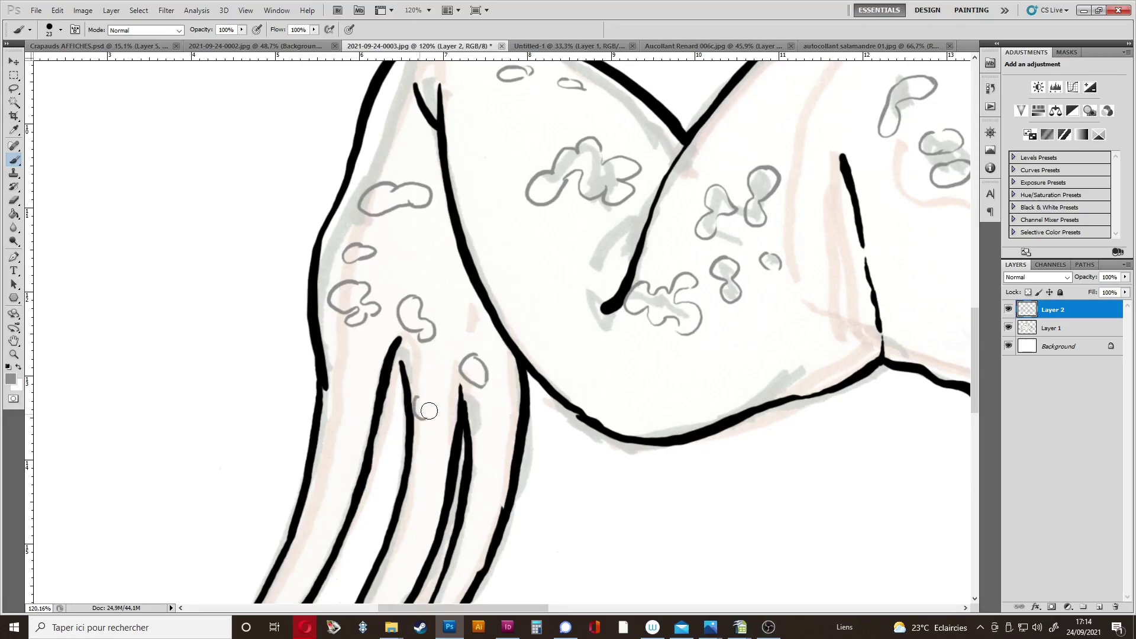
Add small rounded grey spot outlines along the toes of the near hind foot.
drag(402, 455, 438, 341)
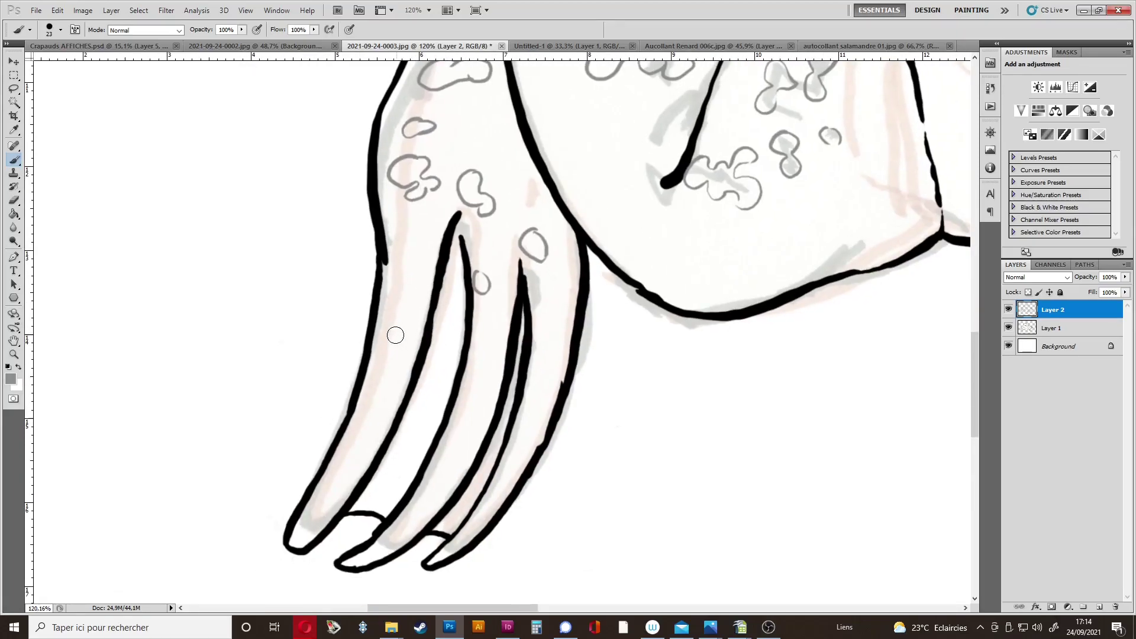
drag(370, 329, 370, 349)
mouse_move(409, 297)
mouse_down()
mouse_move(417, 279)
mouse_move(414, 305)
mouse_up()
drag(391, 386, 384, 402)
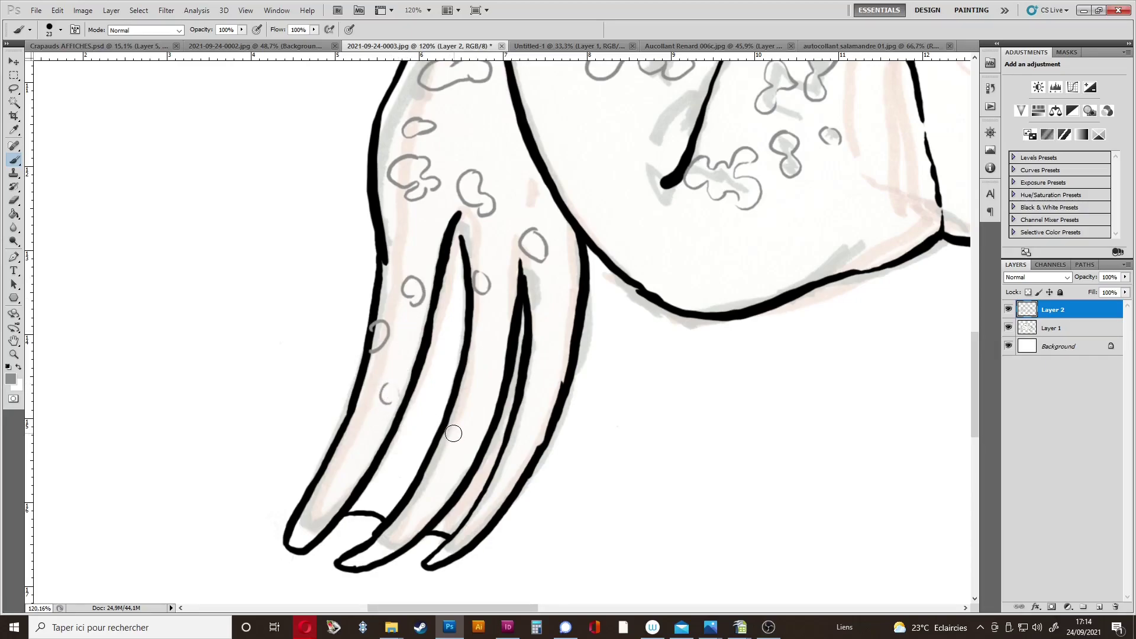
mouse_move(493, 369)
mouse_down()
mouse_move(490, 397)
mouse_move(456, 431)
mouse_up()
drag(348, 436, 341, 450)
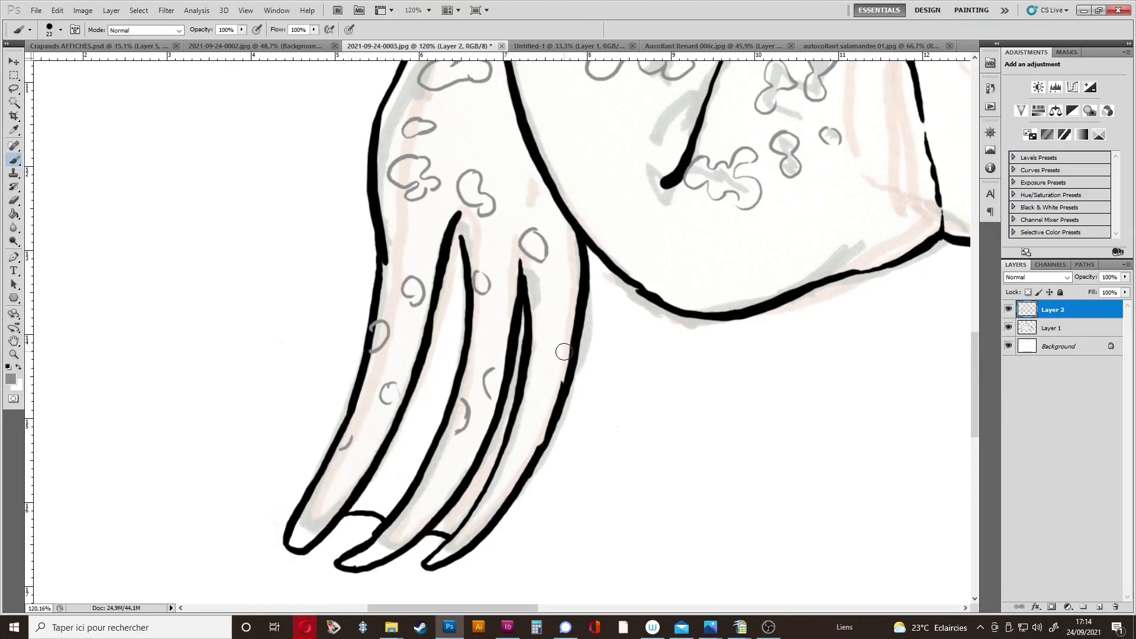
Outline the sketched spot on the rump and add a wavy grey spot along the back's upper edge.
drag(680, 237, 521, 391)
drag(740, 196, 432, 348)
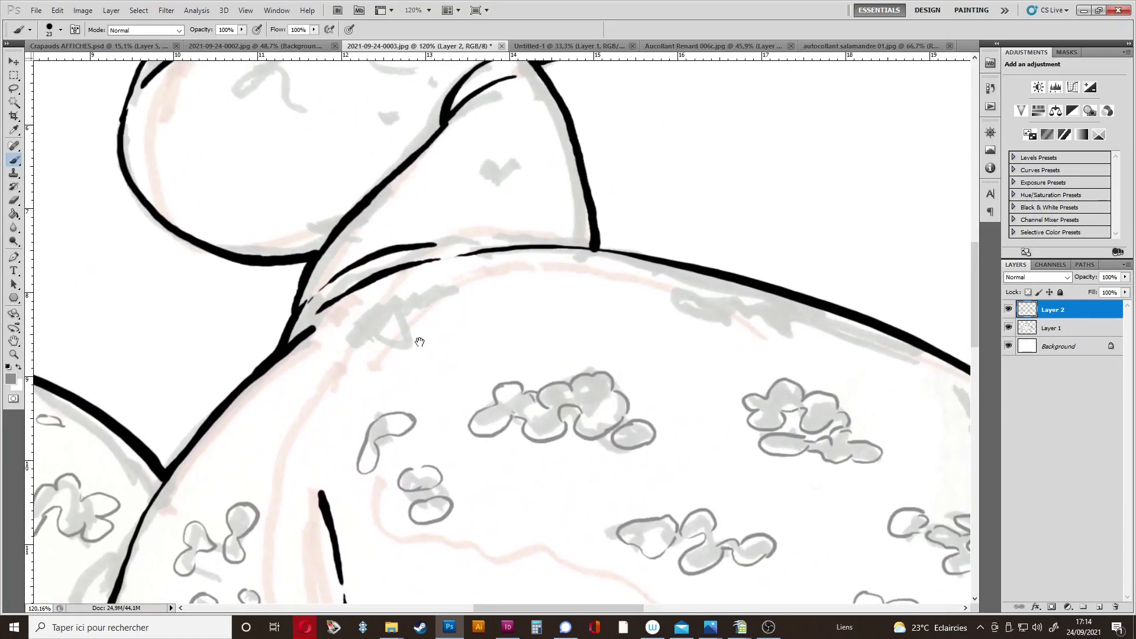
mouse_move(371, 316)
mouse_down()
mouse_move(376, 356)
mouse_move(408, 296)
mouse_move(393, 326)
mouse_move(429, 295)
mouse_move(460, 299)
mouse_up()
mouse_move(524, 261)
mouse_down()
mouse_move(533, 278)
mouse_move(550, 257)
mouse_move(586, 278)
mouse_move(547, 273)
mouse_up()
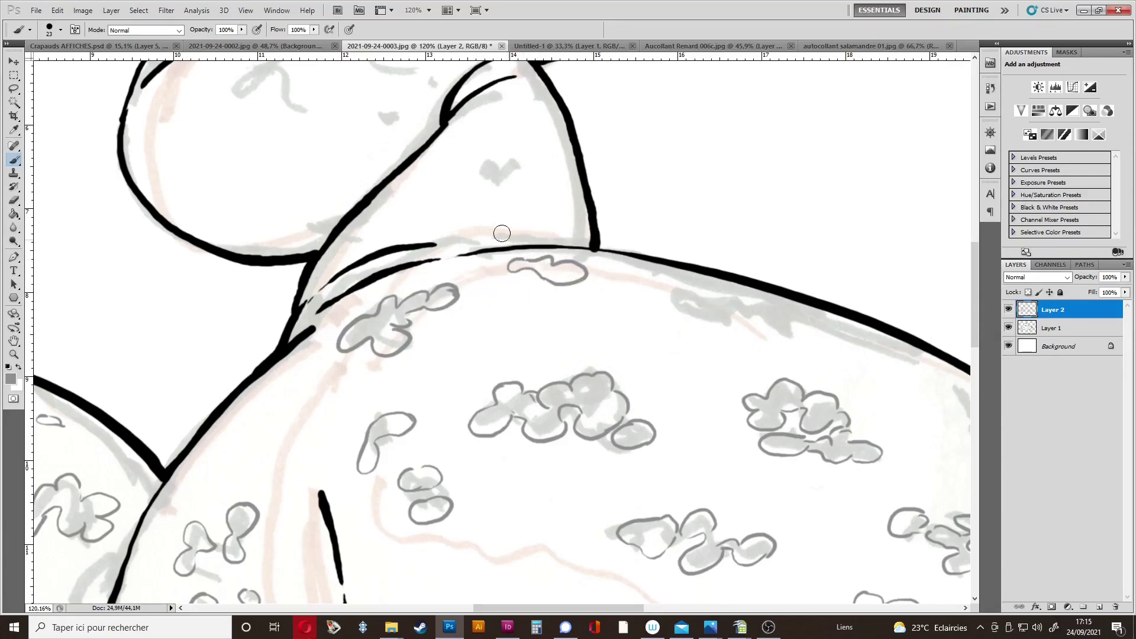
Outline grey rounded spots on both segments of the far hind leg and check the whole frog at reduced size.
drag(504, 219, 496, 274)
mouse_move(479, 218)
mouse_down()
mouse_move(459, 224)
mouse_move(451, 254)
mouse_move(509, 234)
mouse_move(488, 241)
mouse_move(625, 366)
mouse_up()
mouse_move(393, 261)
mouse_down()
mouse_move(401, 236)
mouse_move(343, 287)
mouse_move(407, 267)
mouse_move(414, 243)
mouse_up()
mouse_move(526, 218)
mouse_down()
mouse_move(488, 232)
mouse_move(497, 255)
mouse_move(538, 238)
mouse_up()
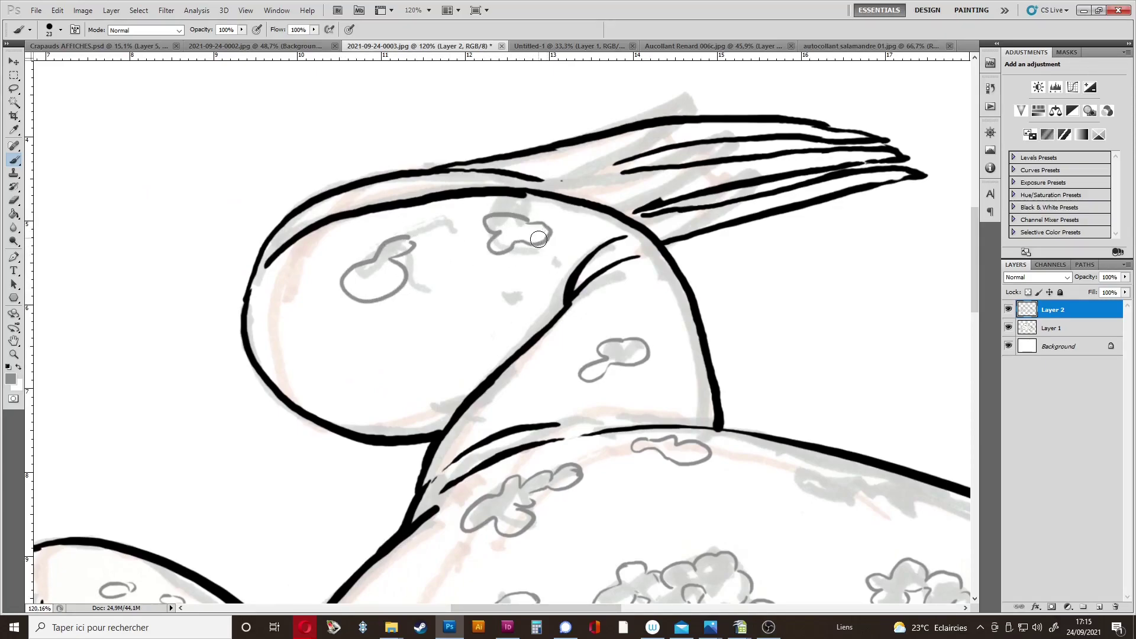
mouse_move(533, 292)
mouse_down()
mouse_move(537, 244)
mouse_move(519, 259)
mouse_up()
scroll(518, 259, down, 5)
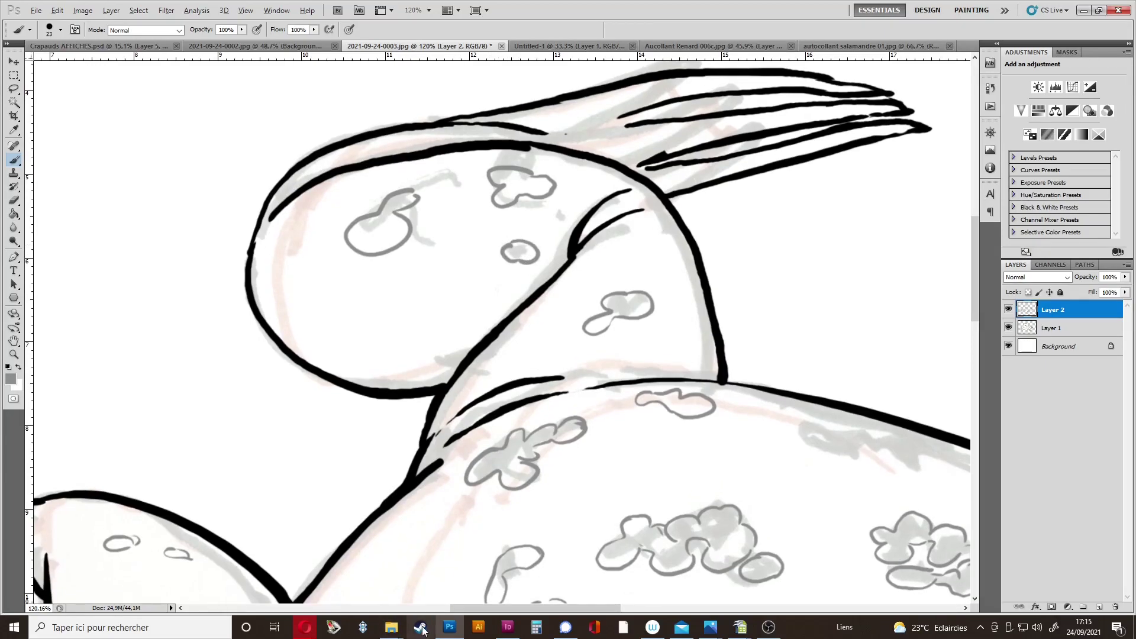
scroll(541, 393, down, 3)
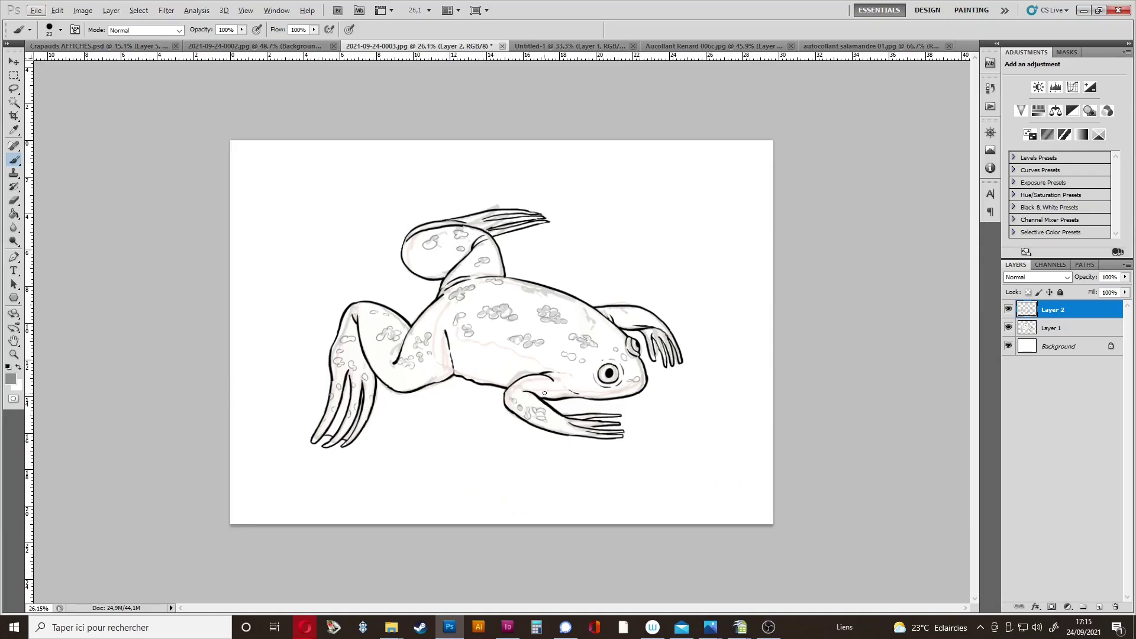
Hide Layer 1 and draw a wavy grey spot with an inner ring plus a small round spot under the middle of the back line.
click(1006, 331)
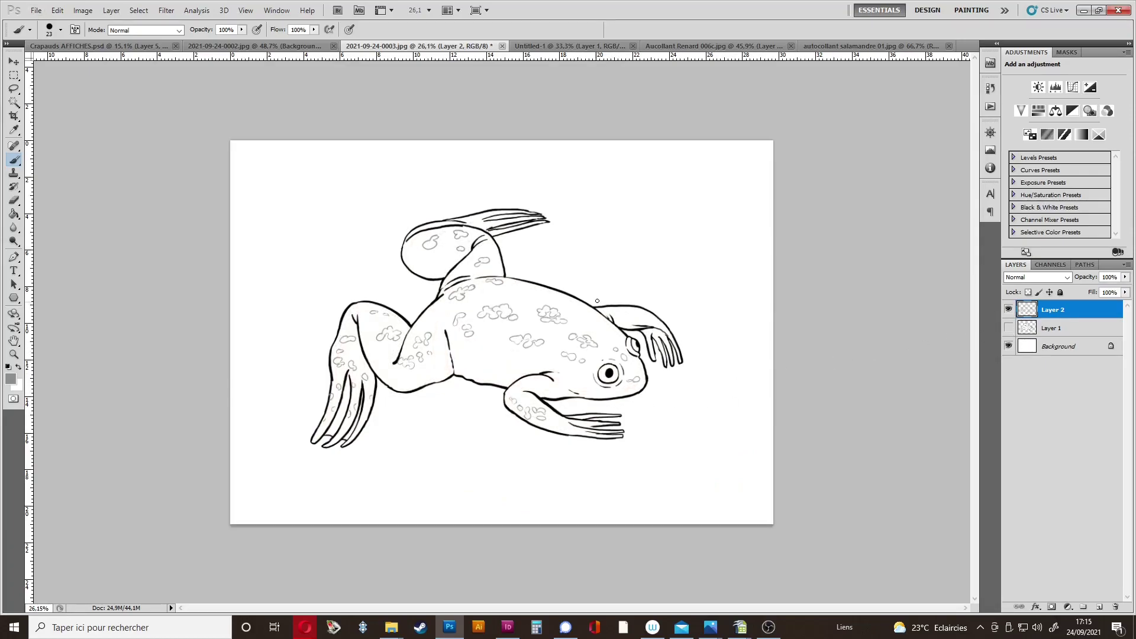
scroll(595, 303, up, 8)
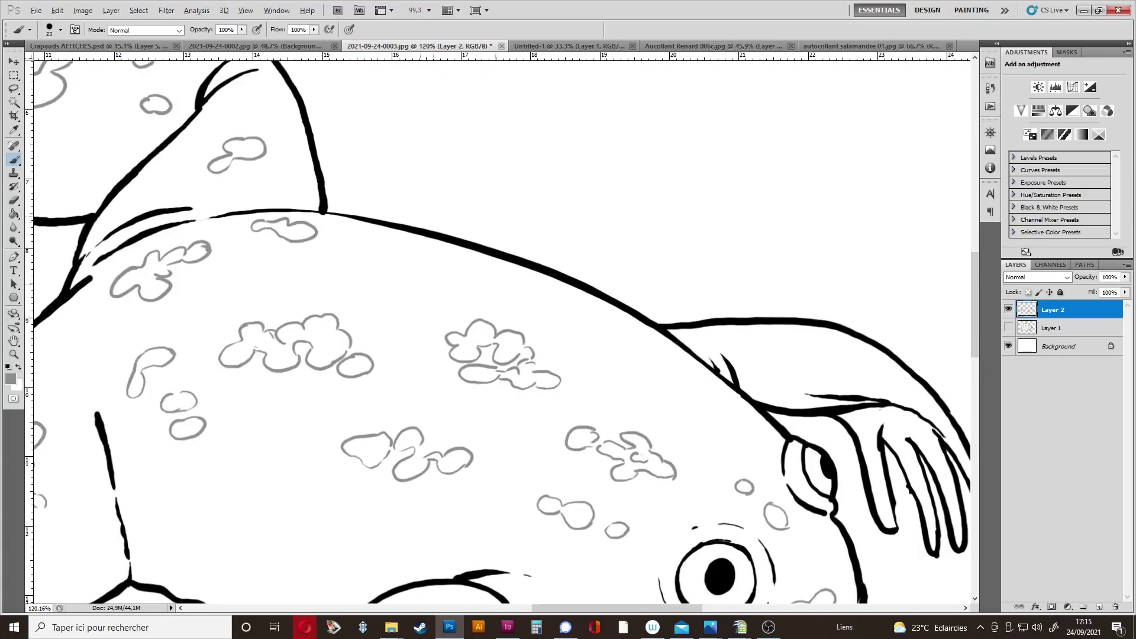
scroll(454, 285, up, 2)
drag(453, 284, 656, 363)
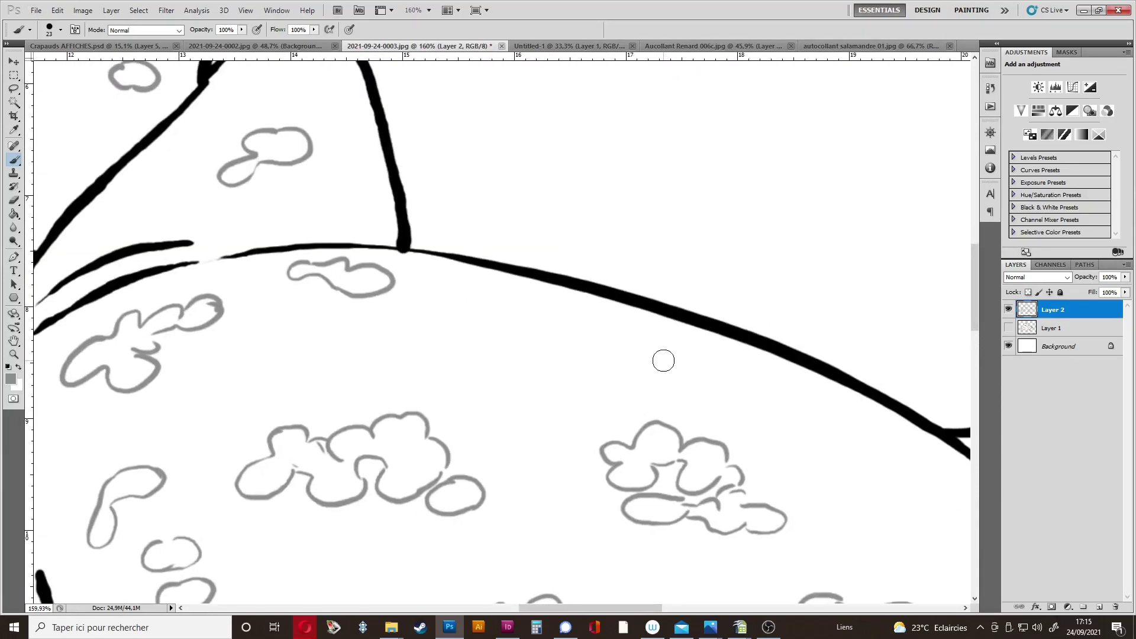
scroll(664, 361, up, 2)
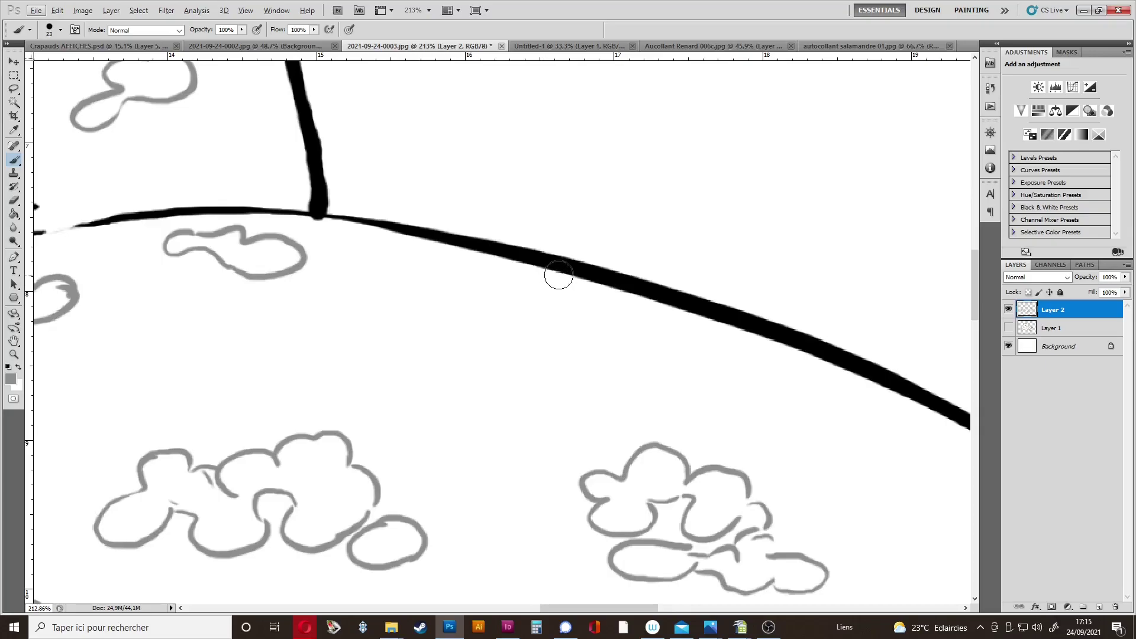
mouse_move(551, 267)
mouse_down()
mouse_move(449, 304)
mouse_move(525, 329)
mouse_move(588, 320)
mouse_move(633, 338)
mouse_move(695, 314)
mouse_up()
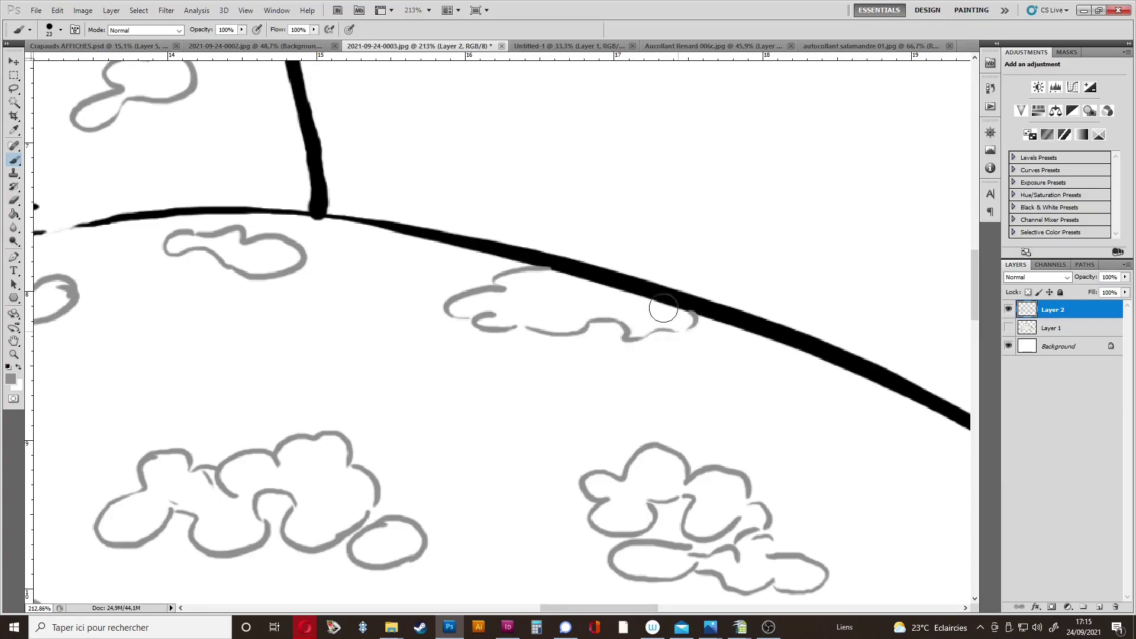
drag(553, 294, 568, 299)
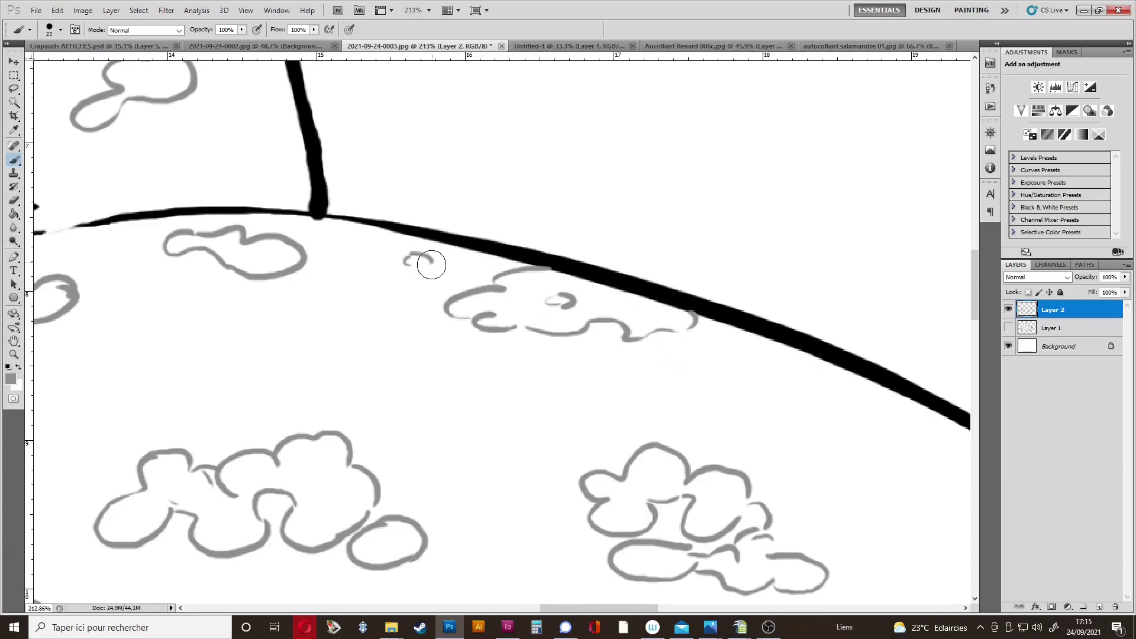
Add a half-oval grey spot and a small oval one along the back line just before the far foreleg.
drag(710, 440, 573, 353)
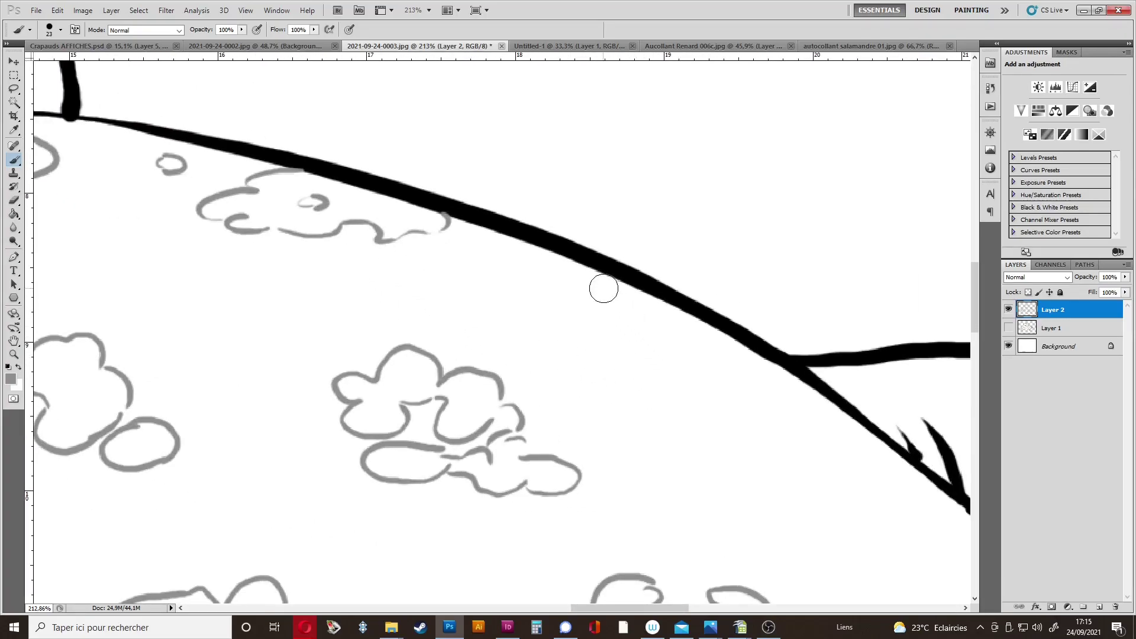
mouse_move(606, 286)
mouse_down()
mouse_move(637, 321)
mouse_move(668, 309)
mouse_up()
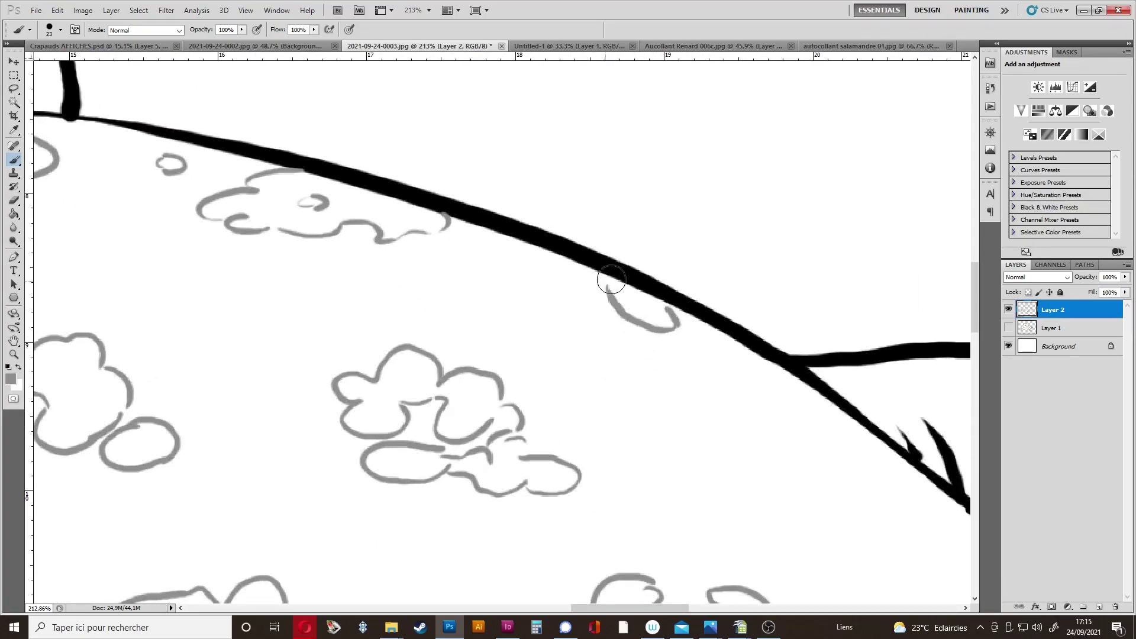
drag(692, 355, 710, 344)
Draw small rounded grey spot outlines on the far foreleg, from the shoulder and upper edge down to the wrist.
mouse_move(779, 428)
mouse_down()
mouse_move(647, 393)
mouse_move(548, 421)
mouse_move(570, 304)
mouse_up()
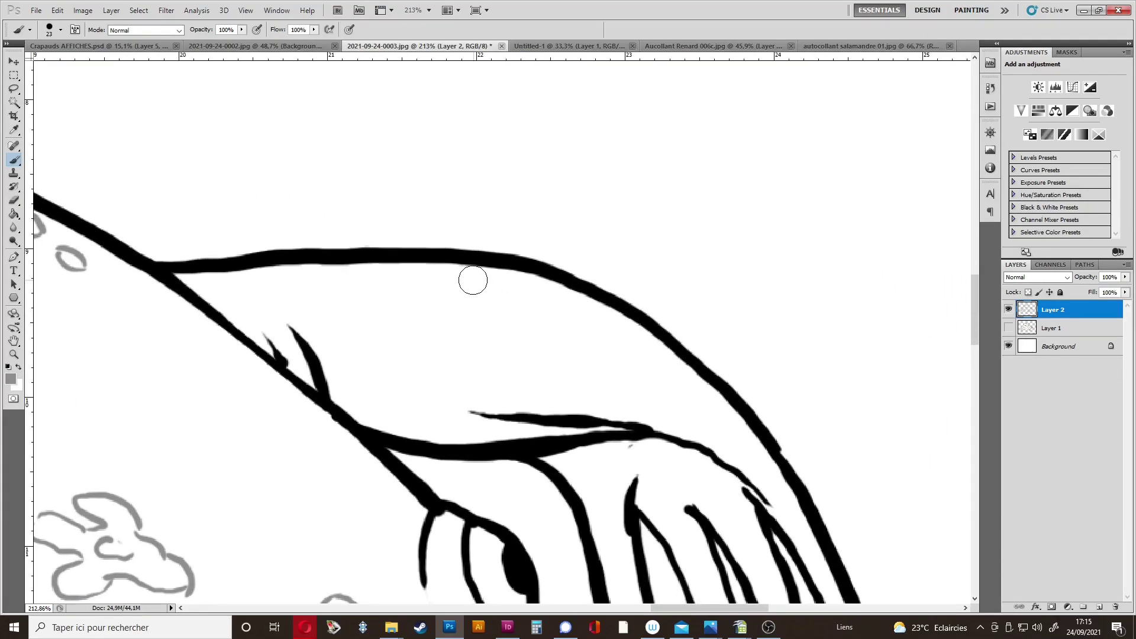
mouse_move(461, 271)
mouse_down()
mouse_move(501, 299)
mouse_move(533, 297)
mouse_up()
mouse_move(467, 268)
mouse_down()
mouse_move(522, 273)
mouse_move(538, 286)
mouse_move(530, 294)
mouse_move(584, 311)
mouse_move(571, 303)
mouse_move(586, 329)
mouse_move(569, 368)
mouse_move(690, 406)
mouse_up()
mouse_move(424, 342)
mouse_down()
mouse_move(393, 325)
mouse_move(388, 346)
mouse_move(425, 350)
mouse_up()
mouse_move(527, 399)
mouse_down()
mouse_move(336, 282)
mouse_move(288, 225)
mouse_up()
mouse_move(591, 261)
mouse_down()
mouse_move(581, 274)
mouse_move(609, 278)
mouse_move(604, 260)
mouse_up()
Add a grey oval spot at the far hind knee and one on its foot, and check the whole frog at reduced size.
mouse_move(527, 316)
mouse_down()
mouse_move(649, 272)
mouse_move(720, 225)
mouse_move(535, 253)
mouse_move(836, 441)
mouse_move(566, 359)
mouse_move(639, 299)
mouse_move(509, 426)
mouse_move(437, 474)
mouse_move(352, 437)
mouse_up()
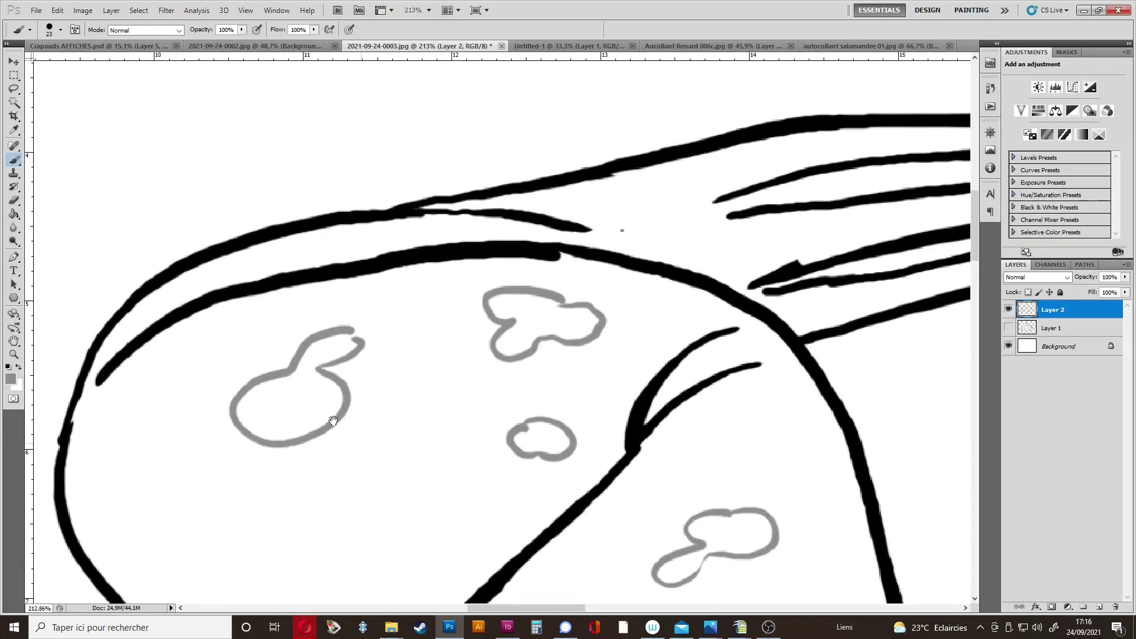
mouse_move(142, 366)
mouse_down()
mouse_move(178, 362)
mouse_move(134, 371)
mouse_move(116, 404)
mouse_move(175, 376)
mouse_up()
mouse_move(598, 193)
mouse_down()
mouse_move(486, 267)
mouse_move(469, 310)
mouse_move(519, 331)
mouse_move(508, 296)
mouse_move(463, 309)
mouse_up()
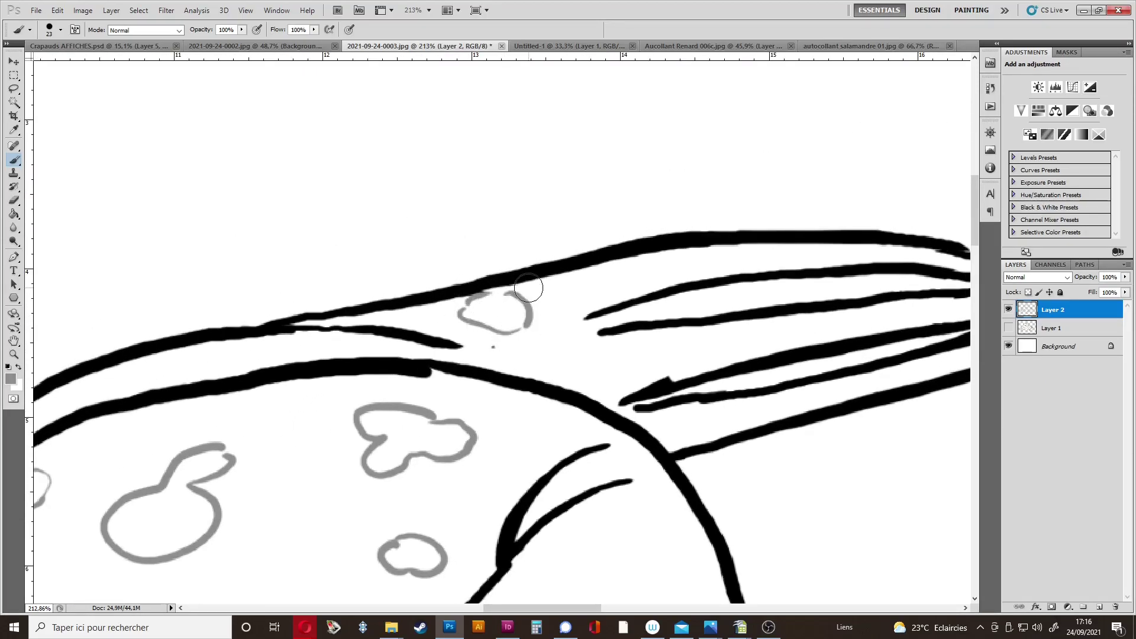
scroll(528, 288, down, 10)
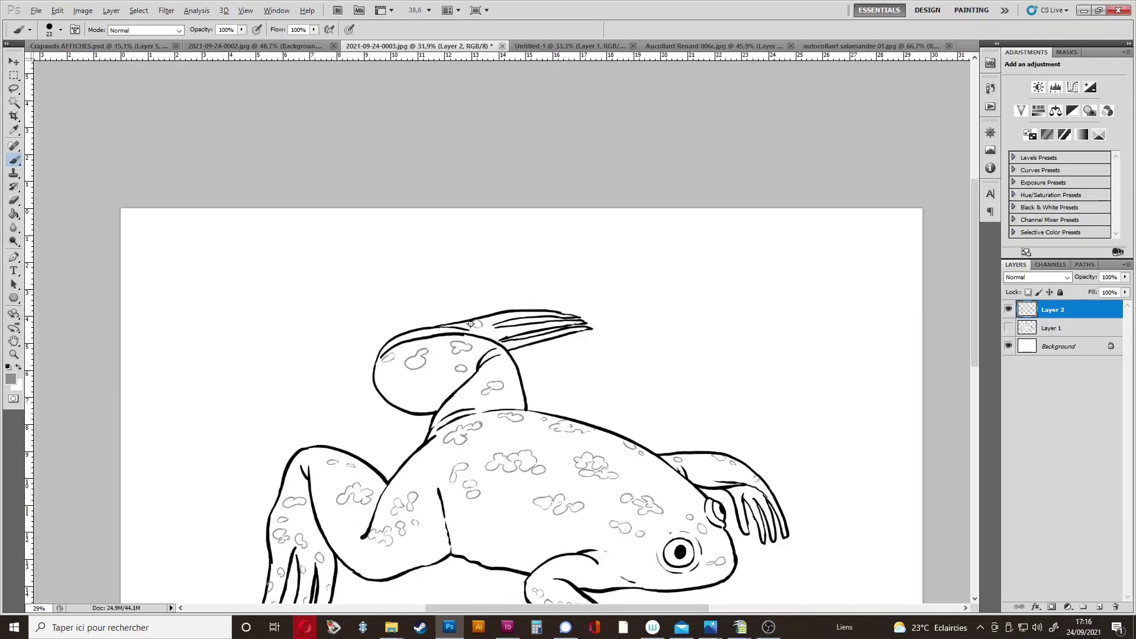
scroll(472, 325, up, 3)
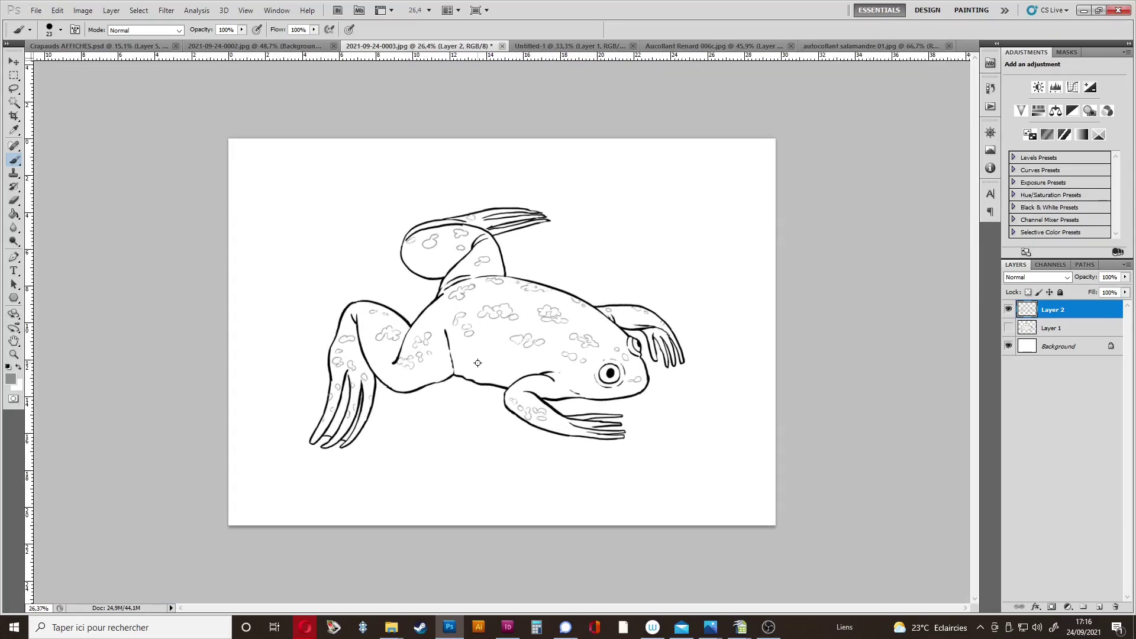
Create a new layer, Layer 3, and place it directly below Layer 2.
scroll(459, 376, up, 2)
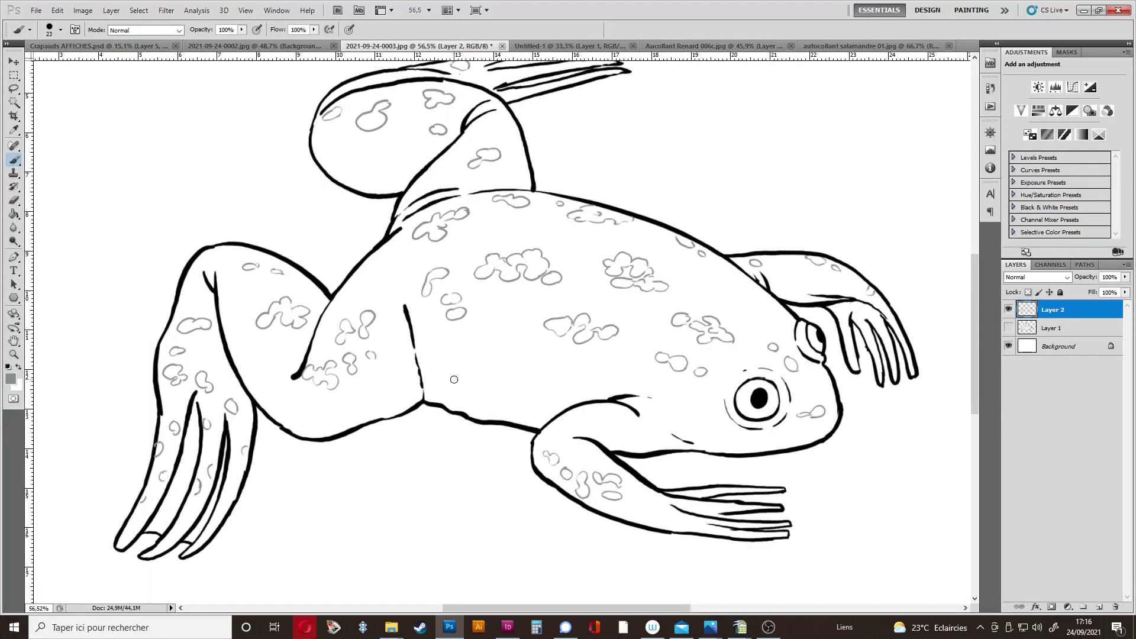
click(1101, 609)
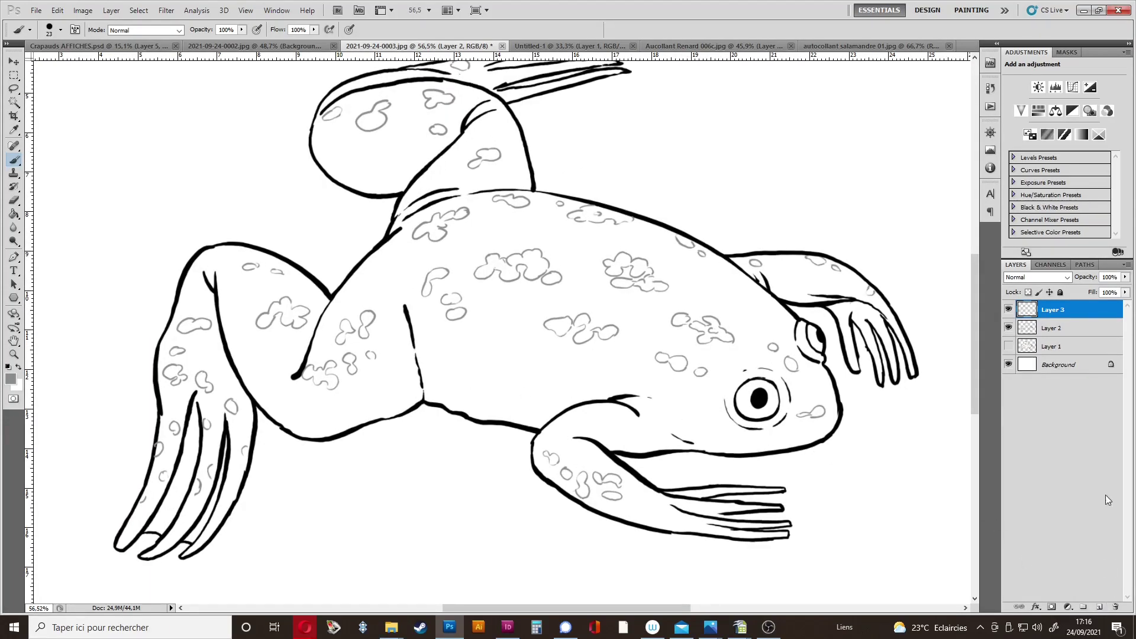
drag(1052, 316, 1048, 339)
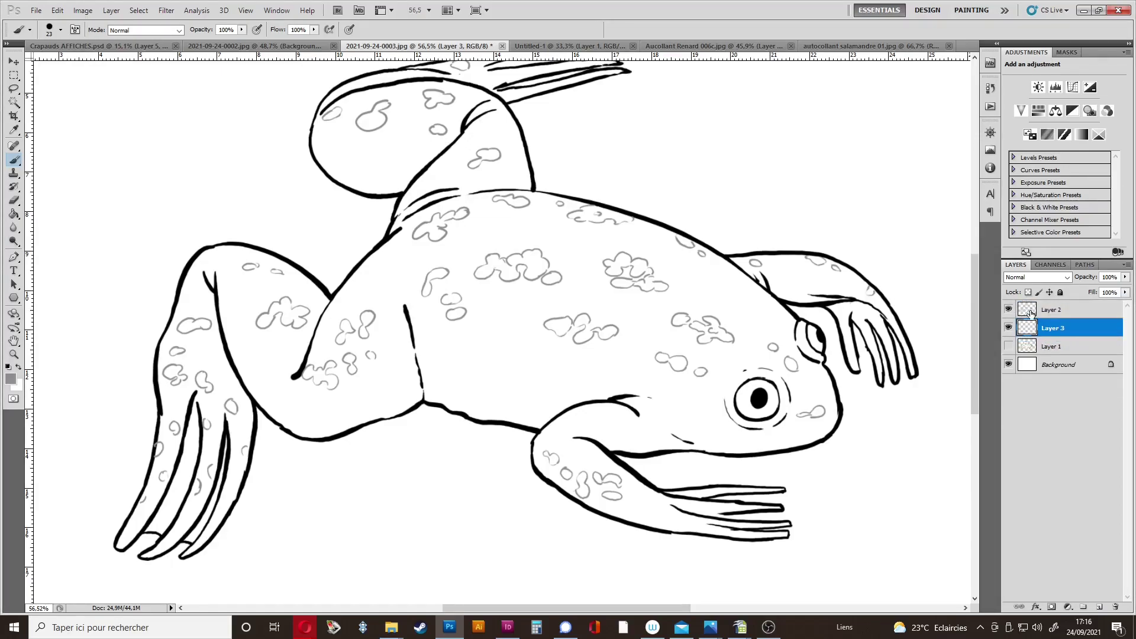
Set the foreground colour to light grey #b6b5b5 and prepare the Brush at 50% opacity for filling the spots.
click(11, 378)
drag(531, 314, 526, 297)
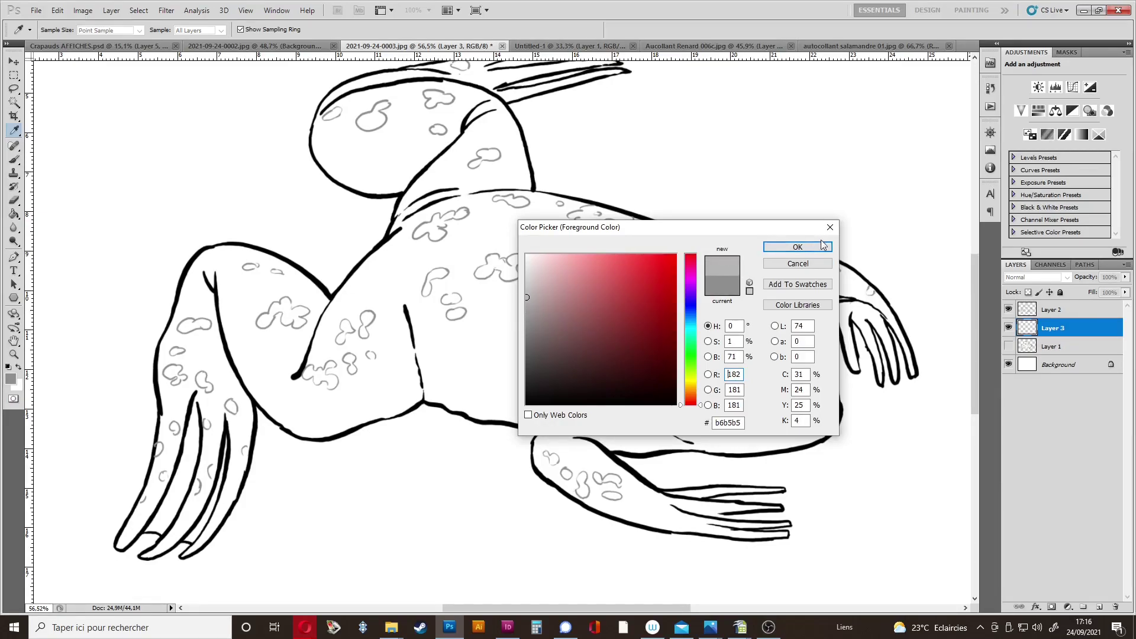
click(825, 246)
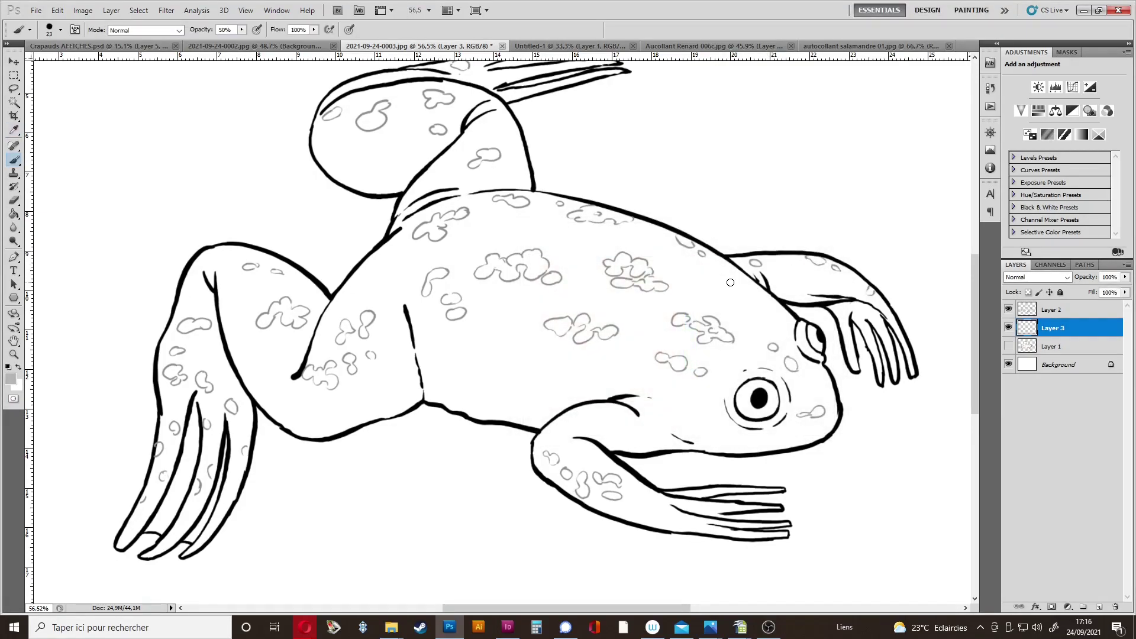
right_click(699, 296)
click(755, 381)
key(Return)
key(e)
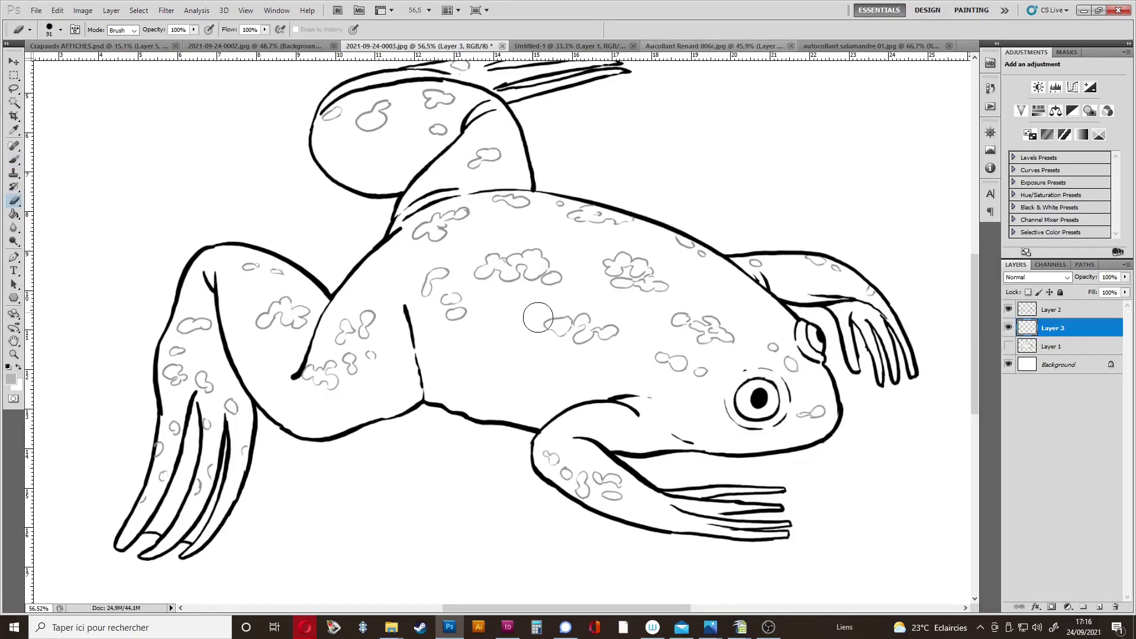
ctrl+click(510, 302)
key(b)
Fill the large spot cluster on the back, the bent spot and the two ovals beside it, and darken parts of the cluster.
mouse_move(470, 251)
mouse_down()
mouse_move(495, 233)
mouse_move(517, 245)
mouse_move(523, 271)
mouse_move(534, 245)
mouse_move(587, 222)
mouse_move(569, 248)
mouse_move(596, 244)
mouse_move(591, 257)
mouse_move(598, 242)
mouse_move(617, 273)
mouse_up()
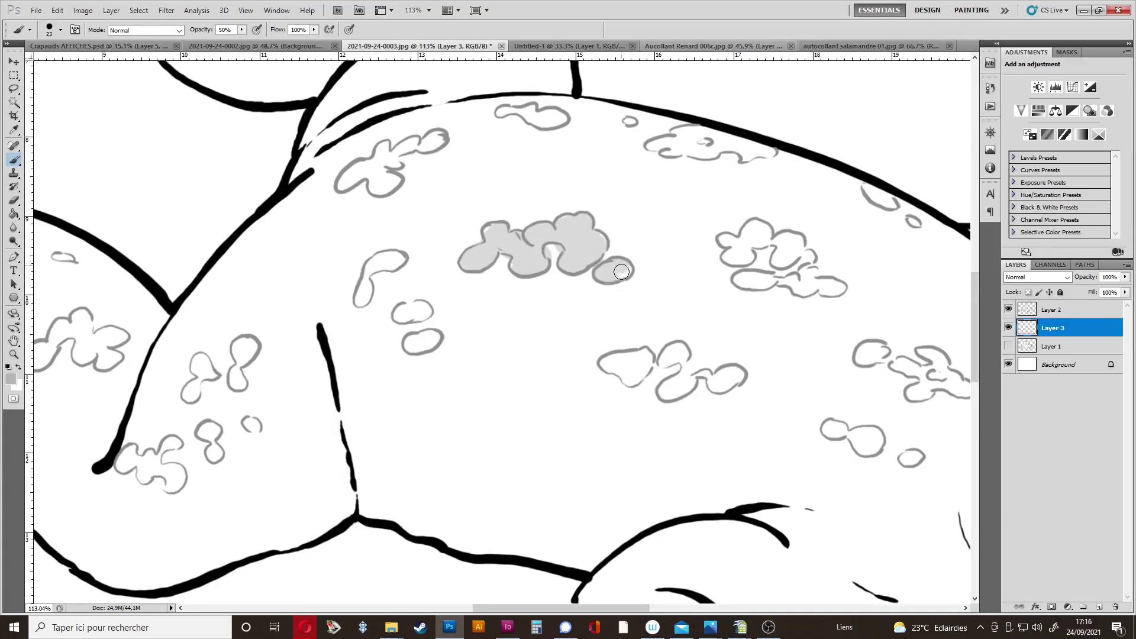
mouse_move(364, 292)
mouse_down()
mouse_move(371, 265)
mouse_move(384, 264)
mouse_up()
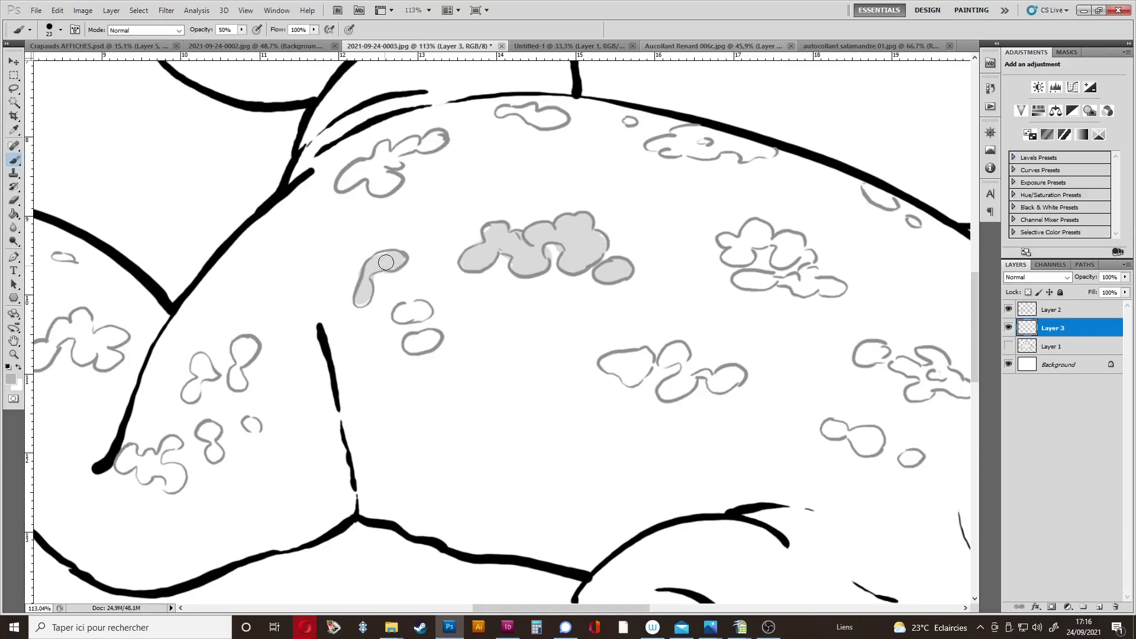
mouse_move(416, 310)
mouse_down()
mouse_move(427, 312)
mouse_move(412, 344)
mouse_up()
mouse_move(524, 240)
mouse_down()
mouse_move(509, 246)
mouse_move(580, 235)
mouse_move(589, 247)
mouse_up()
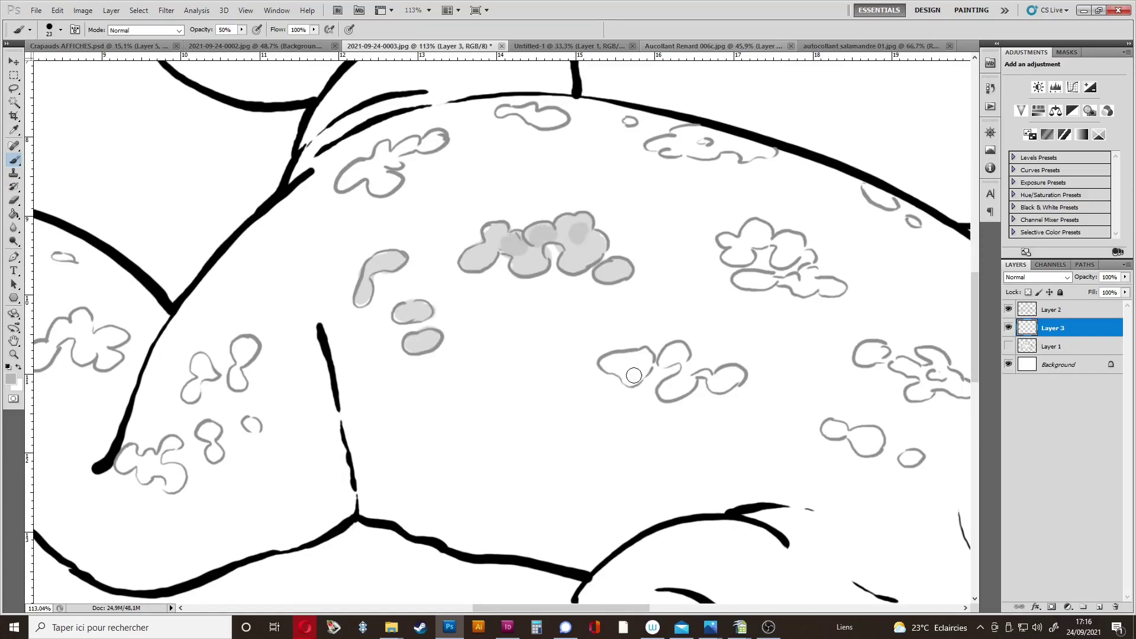
Fill the spot clusters on the flank, on the upper back and behind the eyes with translucent light grey.
mouse_move(642, 357)
mouse_down()
mouse_move(675, 361)
mouse_move(664, 358)
mouse_move(684, 387)
mouse_move(739, 378)
mouse_up()
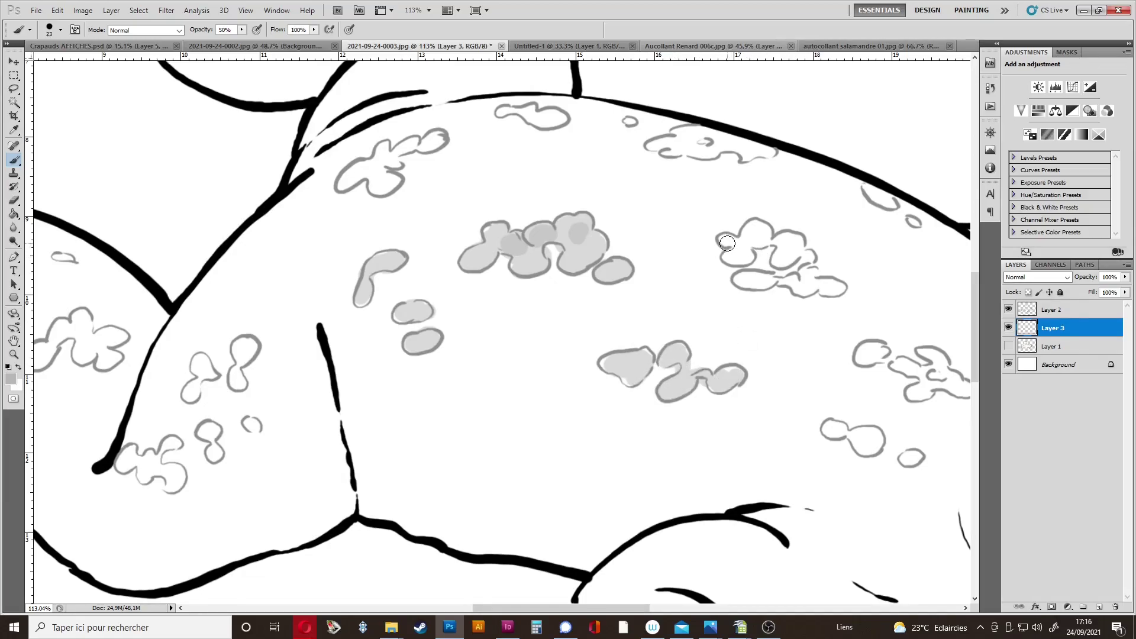
mouse_move(741, 240)
mouse_down()
mouse_move(762, 230)
mouse_move(732, 254)
mouse_move(748, 251)
mouse_move(766, 236)
mouse_move(731, 243)
mouse_move(754, 255)
mouse_move(730, 255)
mouse_move(775, 267)
mouse_move(792, 248)
mouse_move(781, 240)
mouse_move(785, 262)
mouse_move(805, 253)
mouse_move(799, 285)
mouse_move(745, 279)
mouse_move(837, 290)
mouse_up()
drag(808, 254, 797, 258)
drag(837, 335, 575, 287)
mouse_move(613, 308)
mouse_down()
mouse_move(667, 325)
mouse_move(676, 310)
mouse_move(693, 338)
mouse_move(656, 303)
mouse_move(653, 341)
mouse_move(695, 342)
mouse_move(698, 330)
mouse_move(709, 354)
mouse_up()
mouse_move(569, 401)
mouse_down()
mouse_move(567, 379)
mouse_move(646, 410)
mouse_up()
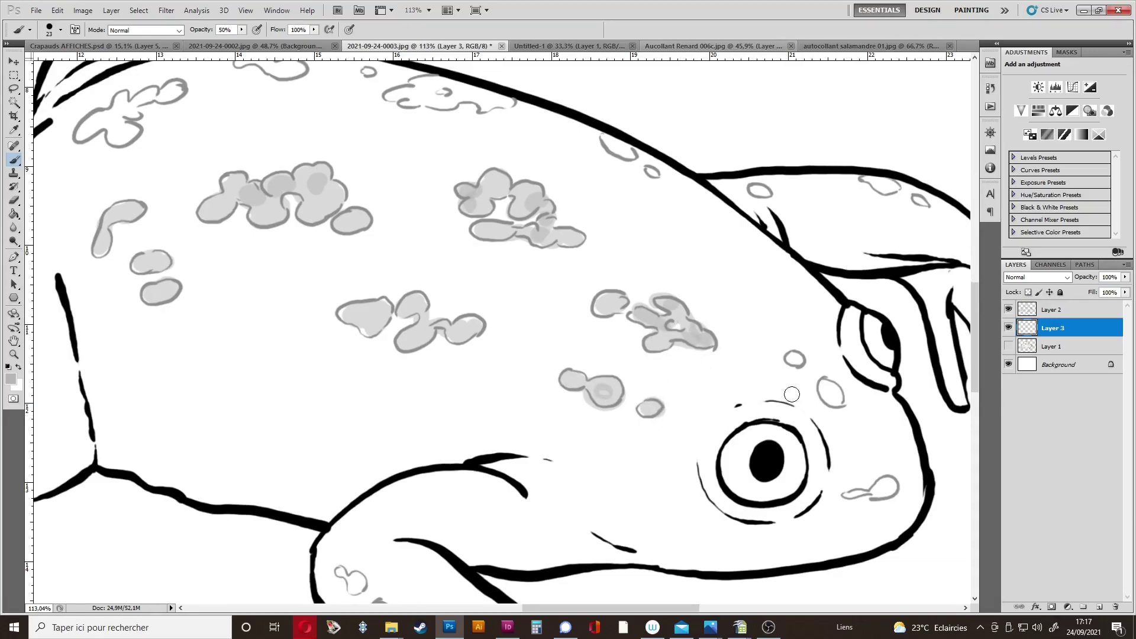
Fill the spots between the eyes, on the snout and on the far foreleg with light grey.
drag(831, 390, 834, 400)
drag(852, 493, 891, 486)
drag(904, 444, 552, 460)
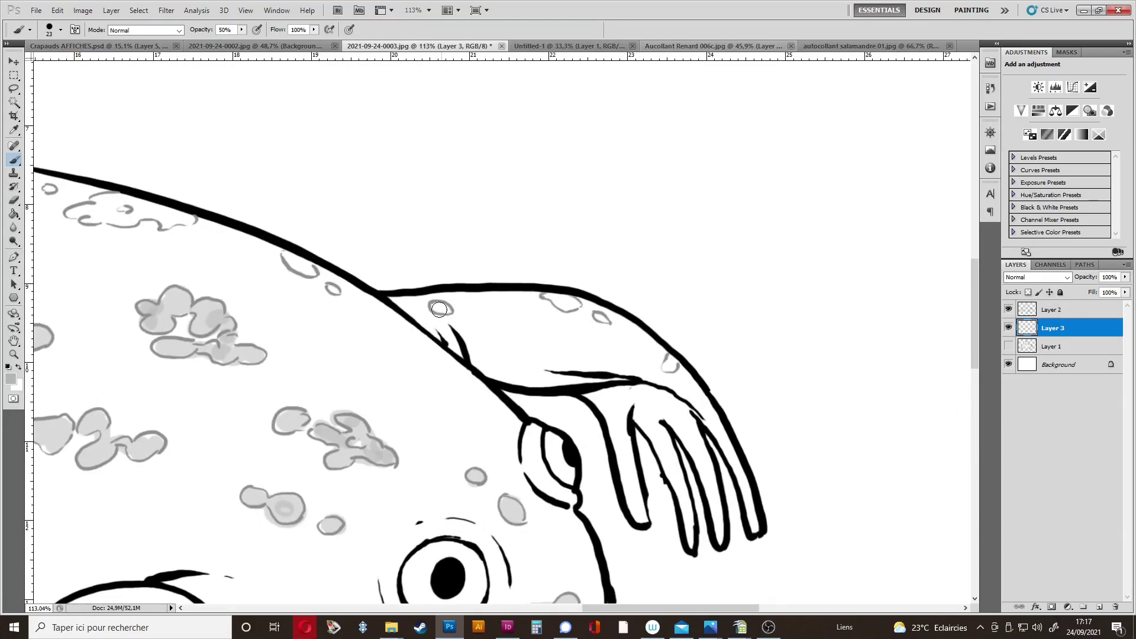
drag(546, 297, 607, 320)
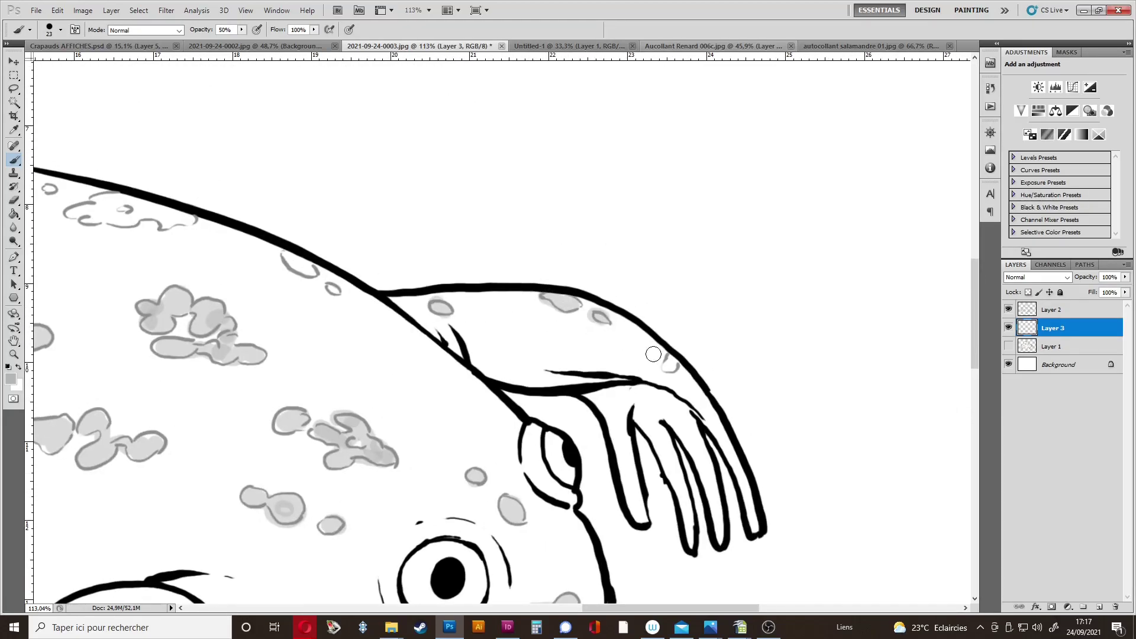
Fill the spots along the back's upper edge, from the far shoulder to the rump, with light grey.
drag(310, 266, 605, 392)
mouse_move(377, 321)
mouse_down()
mouse_move(412, 327)
mouse_move(390, 341)
mouse_move(422, 348)
mouse_move(433, 335)
mouse_move(483, 345)
mouse_up()
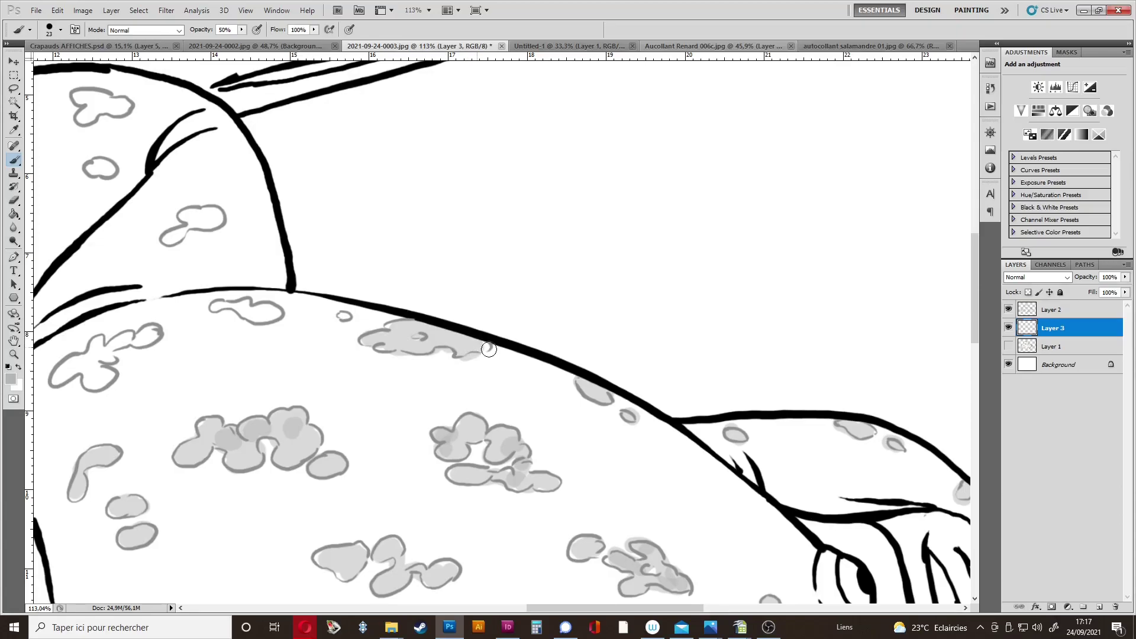
mouse_move(302, 359)
mouse_down()
mouse_move(587, 401)
mouse_move(641, 422)
mouse_up()
mouse_move(592, 379)
mouse_down()
mouse_move(557, 368)
mouse_move(611, 377)
mouse_up()
mouse_move(418, 423)
mouse_down()
mouse_move(445, 436)
mouse_move(442, 419)
mouse_move(460, 404)
mouse_move(496, 396)
mouse_up()
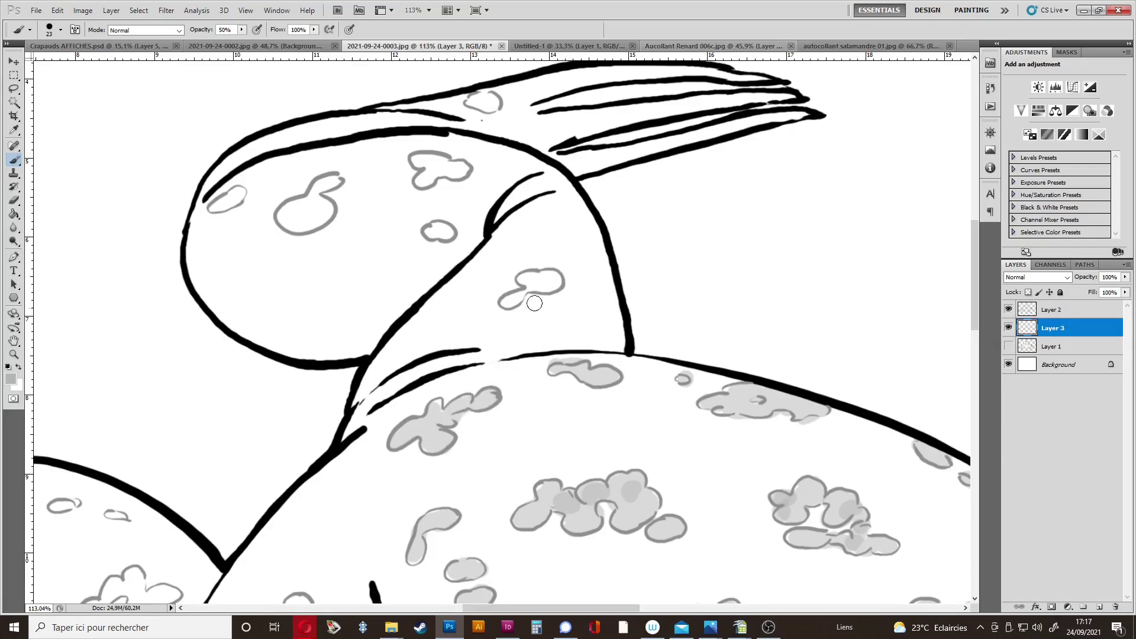
Fill all the spots on the far hind leg, from the thigh over the knee to the foot, with light grey.
mouse_move(519, 296)
mouse_down()
mouse_move(551, 284)
mouse_move(520, 278)
mouse_up()
drag(430, 230, 443, 232)
drag(360, 237, 644, 360)
drag(497, 327, 522, 320)
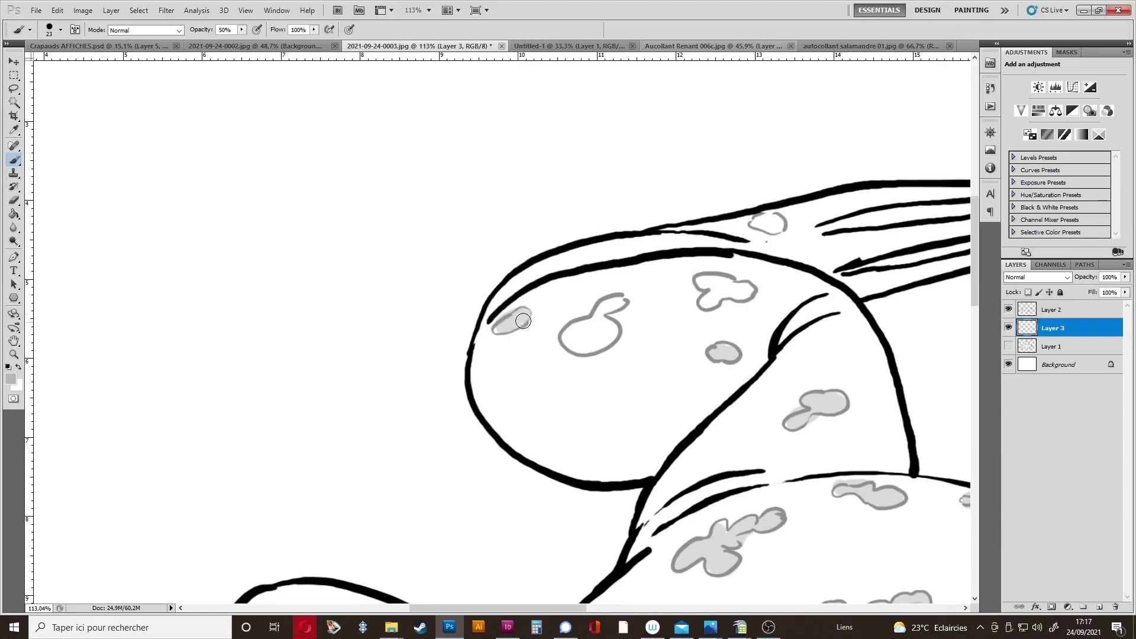
mouse_move(595, 325)
mouse_down()
mouse_move(577, 343)
mouse_move(625, 302)
mouse_up()
mouse_move(722, 290)
mouse_down()
mouse_move(698, 284)
mouse_move(749, 290)
mouse_up()
drag(771, 221, 760, 223)
Fill the spots on the near hind leg's knee, thigh and lower leg with light grey.
drag(665, 355, 786, 172)
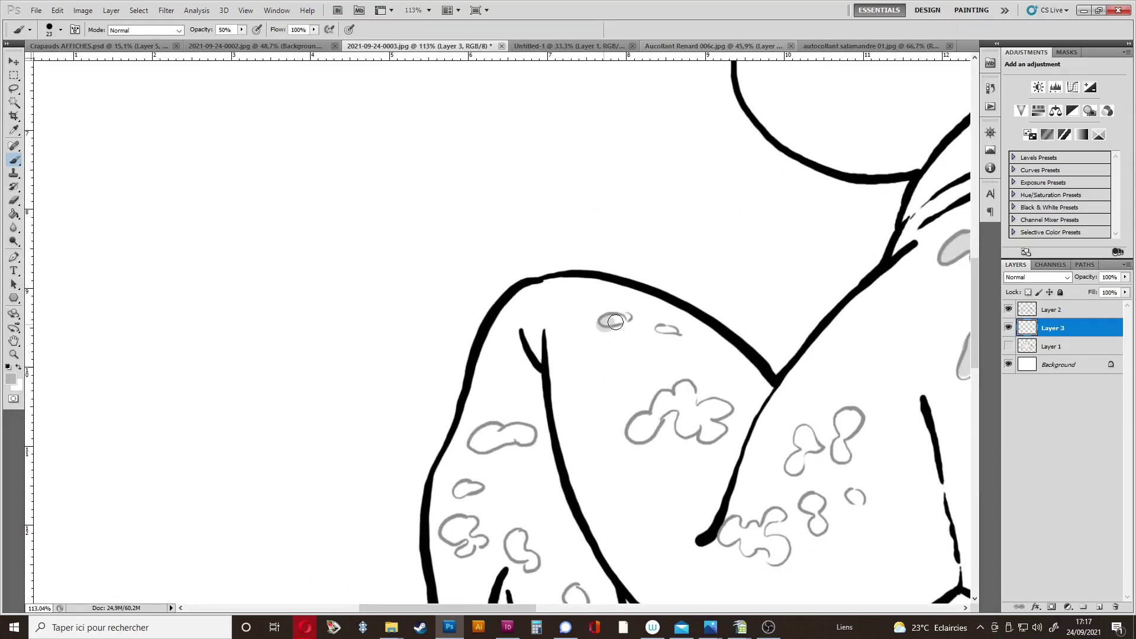
drag(665, 330, 675, 331)
mouse_move(669, 392)
mouse_down()
mouse_move(638, 429)
mouse_move(685, 390)
mouse_move(692, 431)
mouse_move(718, 411)
mouse_move(708, 435)
mouse_move(721, 236)
mouse_move(735, 214)
mouse_up()
mouse_move(507, 193)
mouse_down()
mouse_move(471, 202)
mouse_move(491, 198)
mouse_up()
mouse_move(444, 254)
mouse_down()
mouse_move(464, 252)
mouse_move(438, 296)
mouse_up()
mouse_move(438, 296)
mouse_down()
mouse_move(453, 287)
mouse_move(446, 316)
mouse_move(515, 322)
mouse_up()
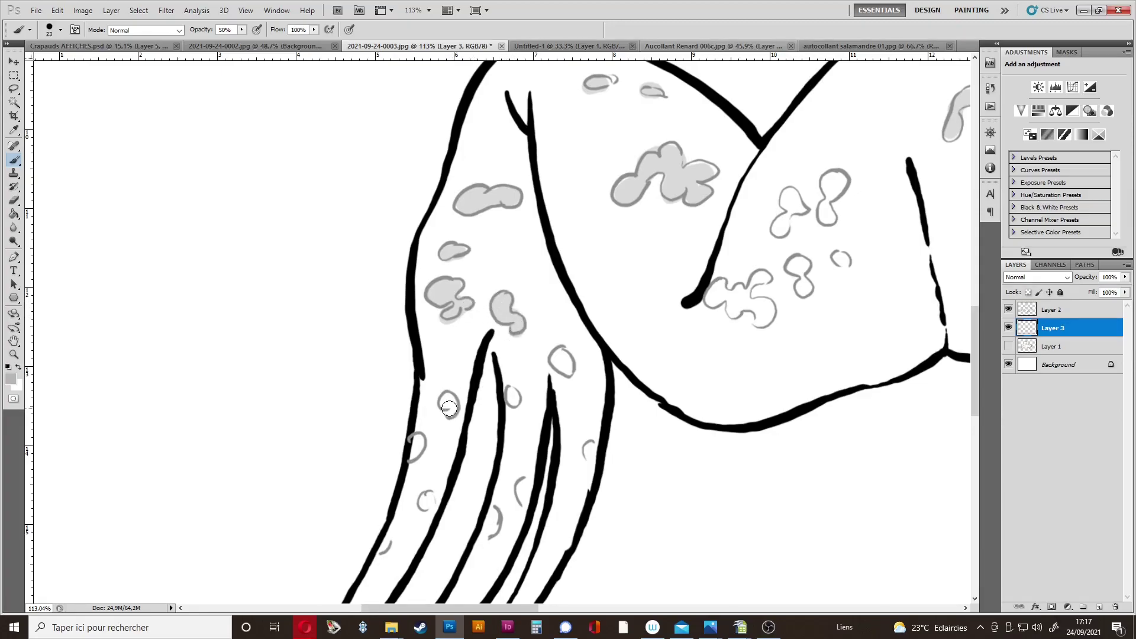
Fill the small spots on the near hind foot and along its toes with light grey.
drag(420, 464, 423, 511)
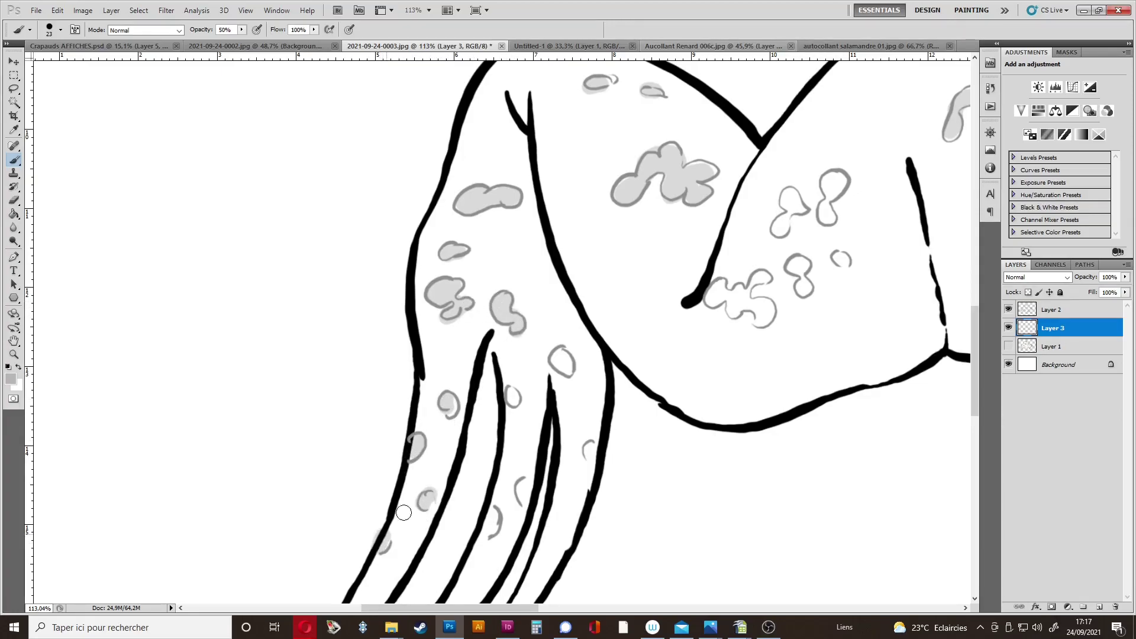
drag(509, 395, 512, 408)
mouse_move(525, 497)
mouse_down()
mouse_move(523, 482)
mouse_move(490, 529)
mouse_up()
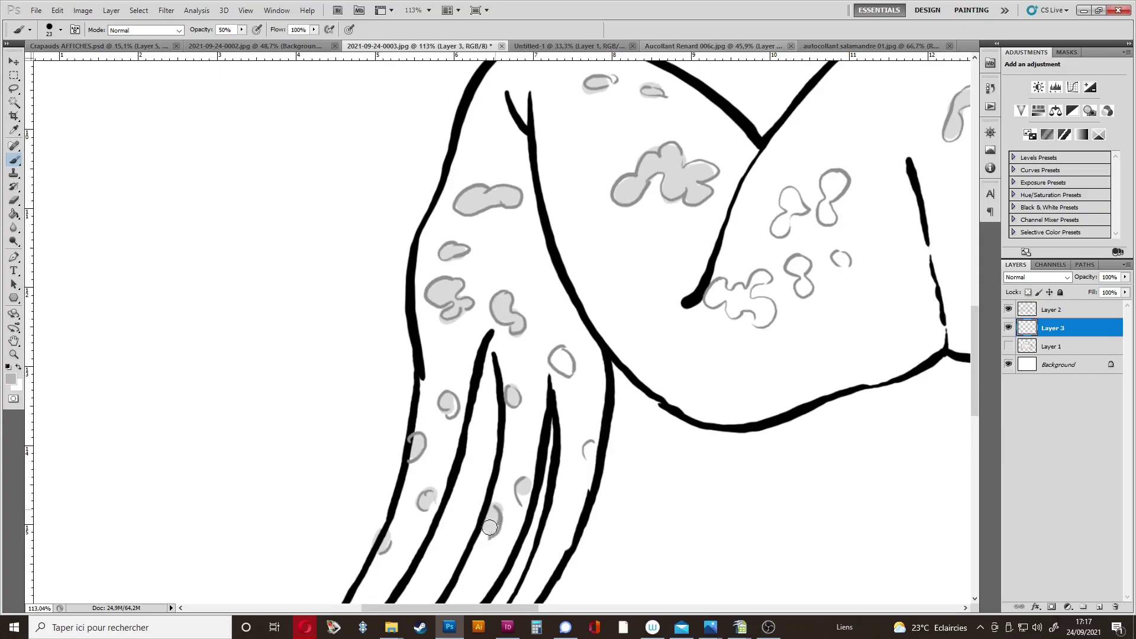
drag(559, 360, 562, 368)
mouse_move(590, 464)
mouse_down()
mouse_move(452, 287)
mouse_move(433, 444)
mouse_up()
Fill the cluster and the separate rounded spots on the frog's rear flank beside the thigh crease with light grey.
mouse_move(493, 338)
mouse_down()
mouse_move(521, 315)
mouse_move(558, 330)
mouse_move(558, 346)
mouse_up()
drag(594, 285, 600, 314)
mouse_move(576, 256)
mouse_down()
mouse_move(590, 227)
mouse_move(625, 232)
mouse_move(629, 207)
mouse_up()
drag(634, 277, 649, 287)
Fill all the rounded spots on the near foreleg with light grey.
drag(779, 353, 394, 321)
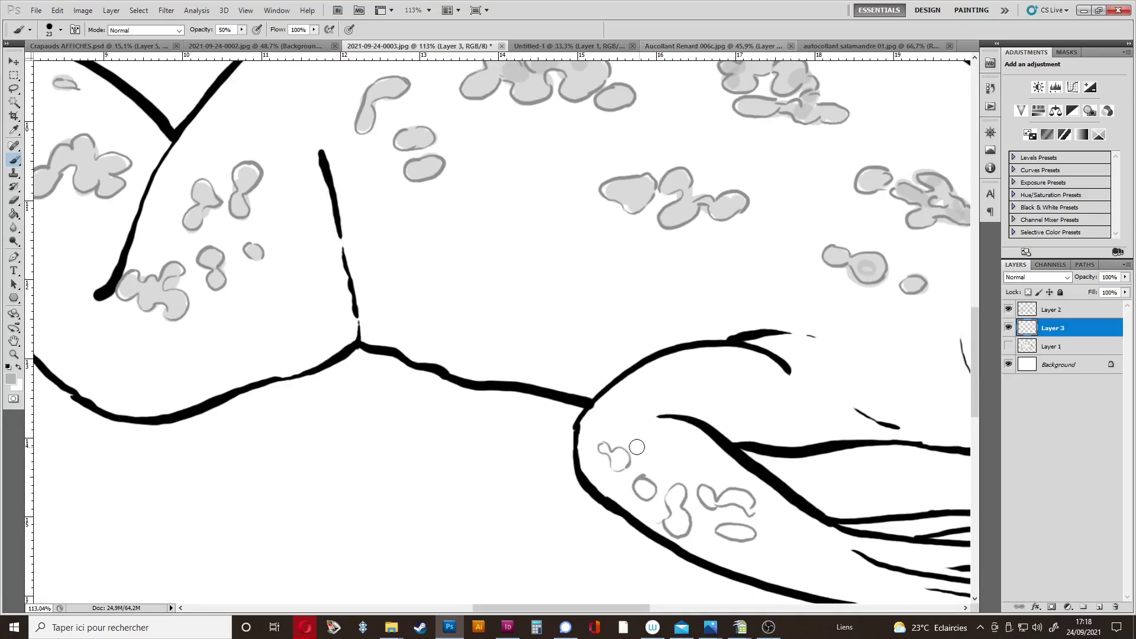
drag(604, 451, 621, 464)
mouse_move(639, 477)
mouse_down()
mouse_move(646, 496)
mouse_move(679, 500)
mouse_move(678, 527)
mouse_move(750, 503)
mouse_up()
mouse_move(731, 535)
mouse_down()
mouse_move(749, 530)
mouse_move(271, 330)
mouse_move(237, 459)
mouse_move(499, 497)
mouse_move(523, 548)
mouse_move(534, 543)
mouse_move(348, 451)
mouse_move(216, 438)
mouse_up()
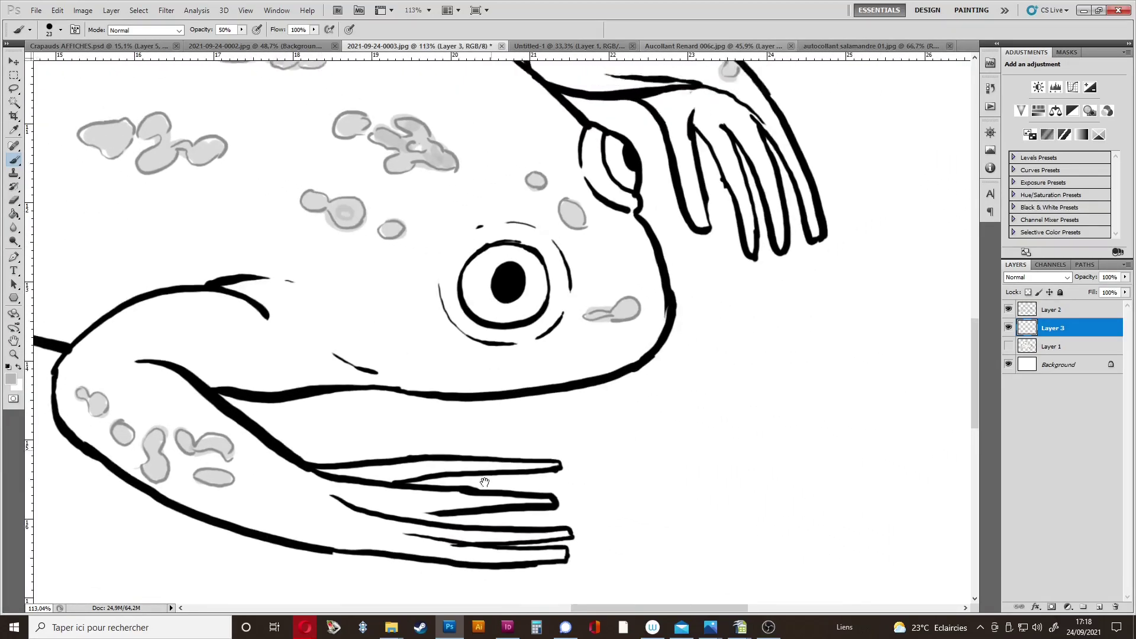
Shade the irises of both of the frog's eyes with light grey around the black pupils.
drag(517, 443, 445, 488)
drag(547, 319, 548, 398)
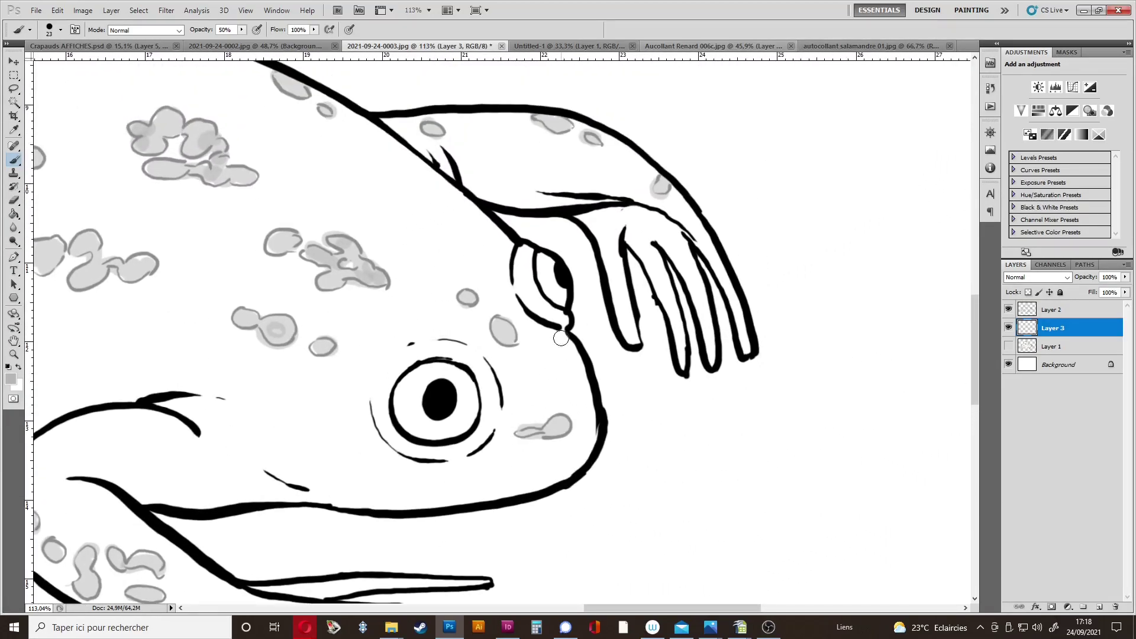
mouse_move(544, 256)
mouse_down()
mouse_move(539, 295)
mouse_move(567, 305)
mouse_move(552, 261)
mouse_up()
mouse_move(435, 367)
mouse_down()
mouse_move(395, 393)
mouse_move(429, 439)
mouse_move(477, 411)
mouse_move(446, 369)
mouse_move(417, 421)
mouse_move(429, 379)
mouse_move(456, 413)
mouse_up()
scroll(456, 413, down, 8)
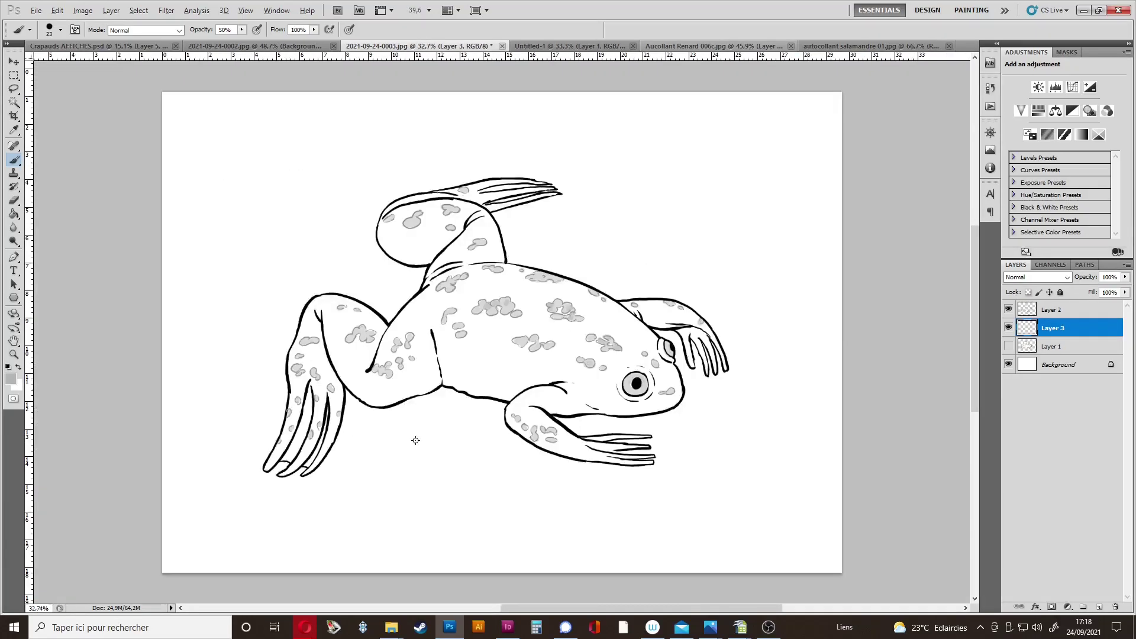
scroll(407, 441, down, 1)
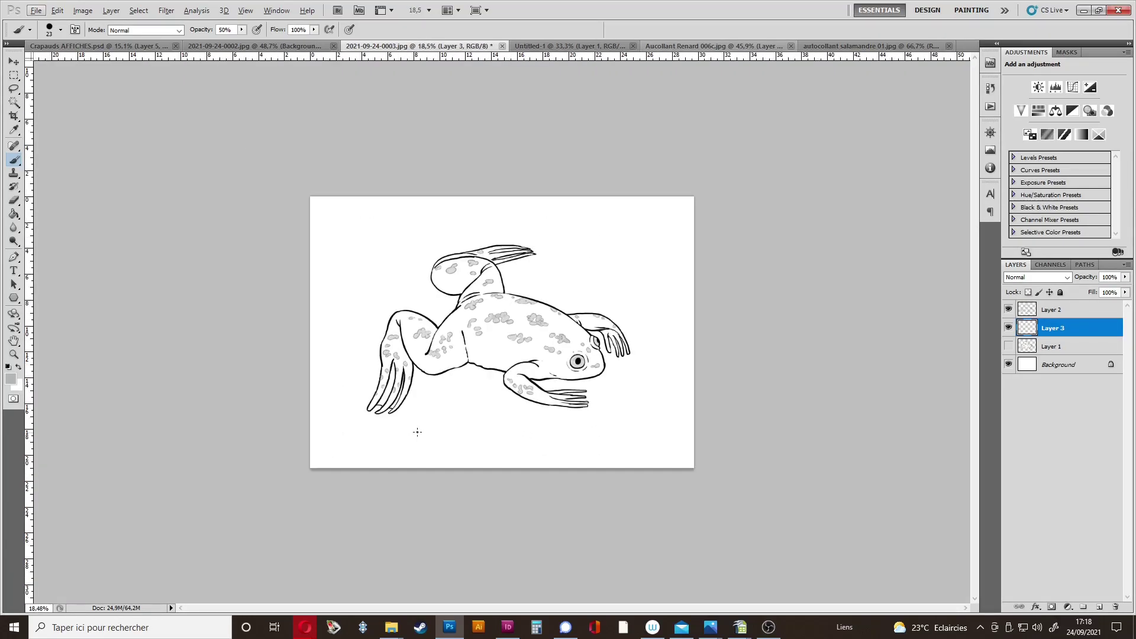
scroll(436, 415, up, 3)
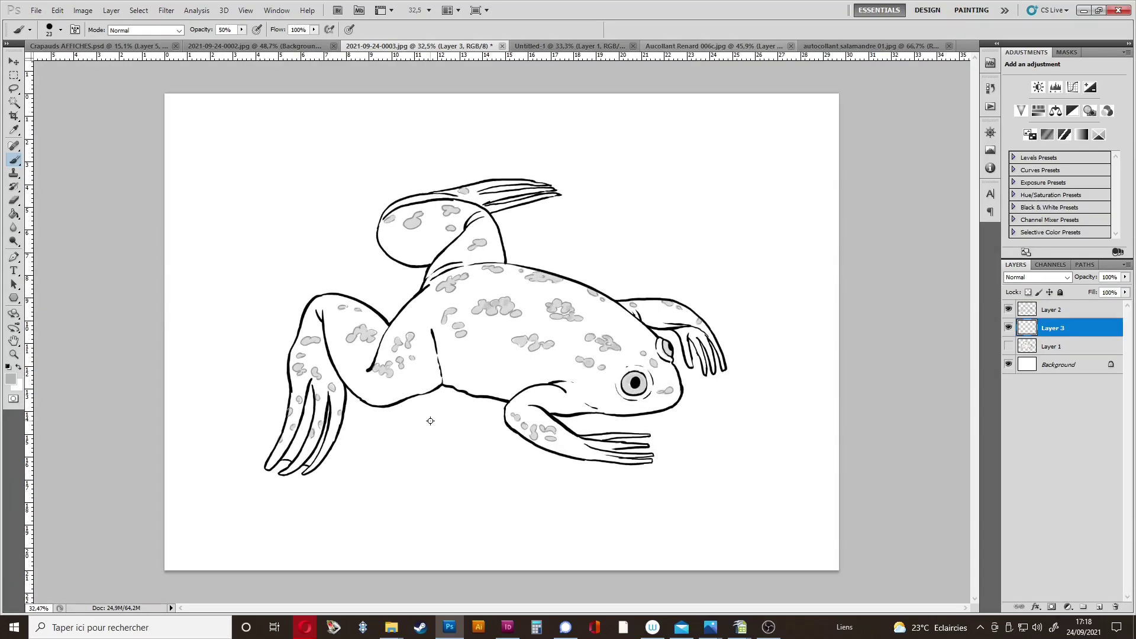
click(36, 10)
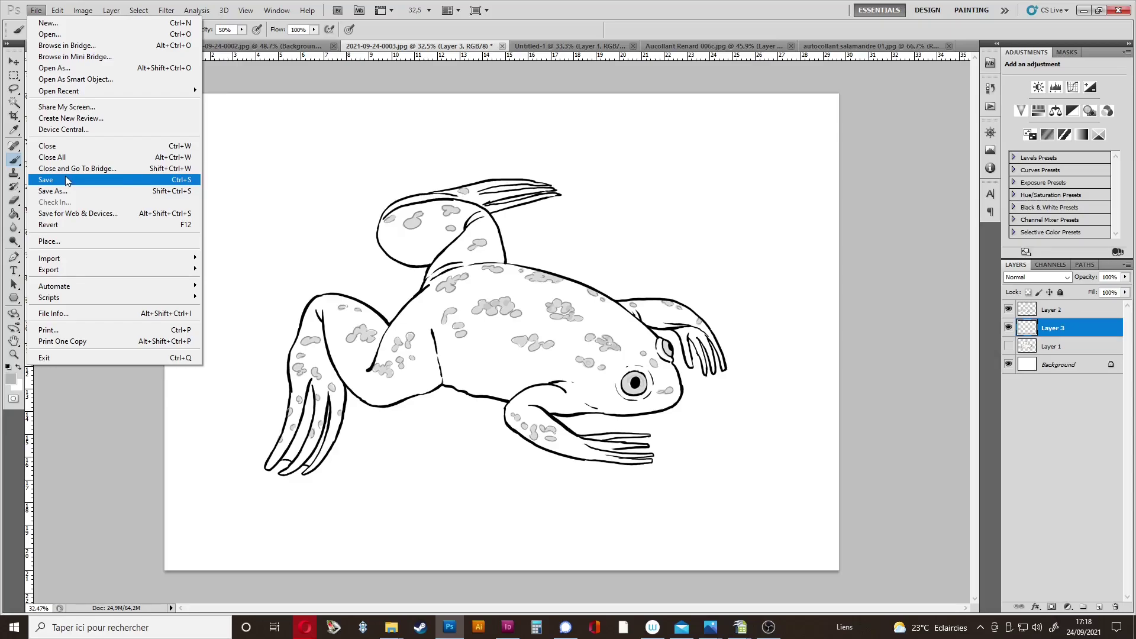
click(743, 9)
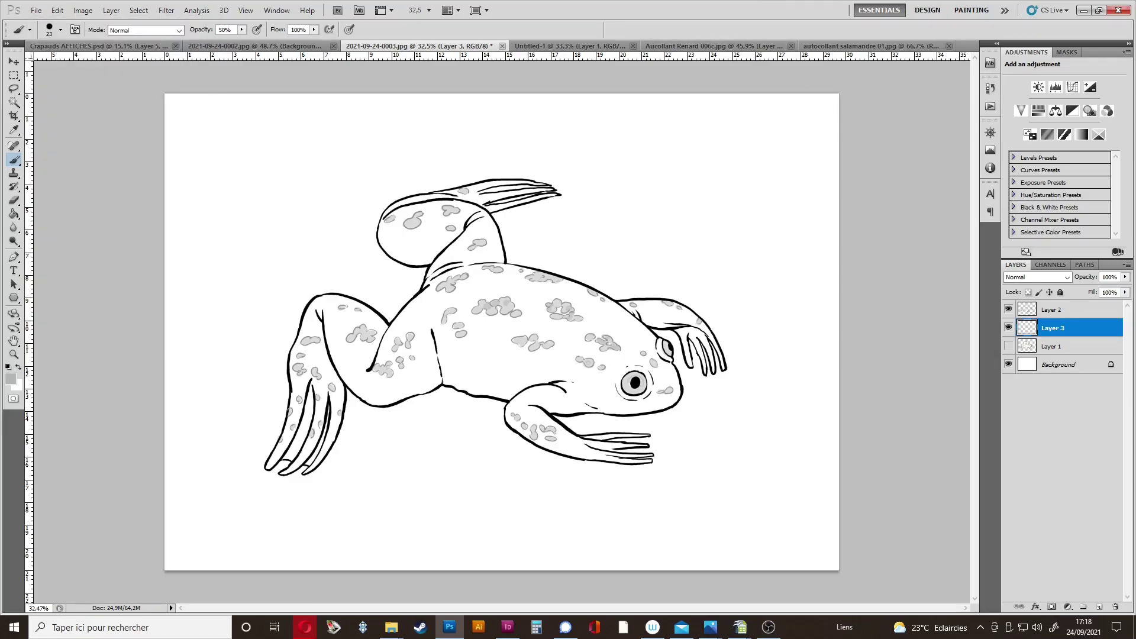